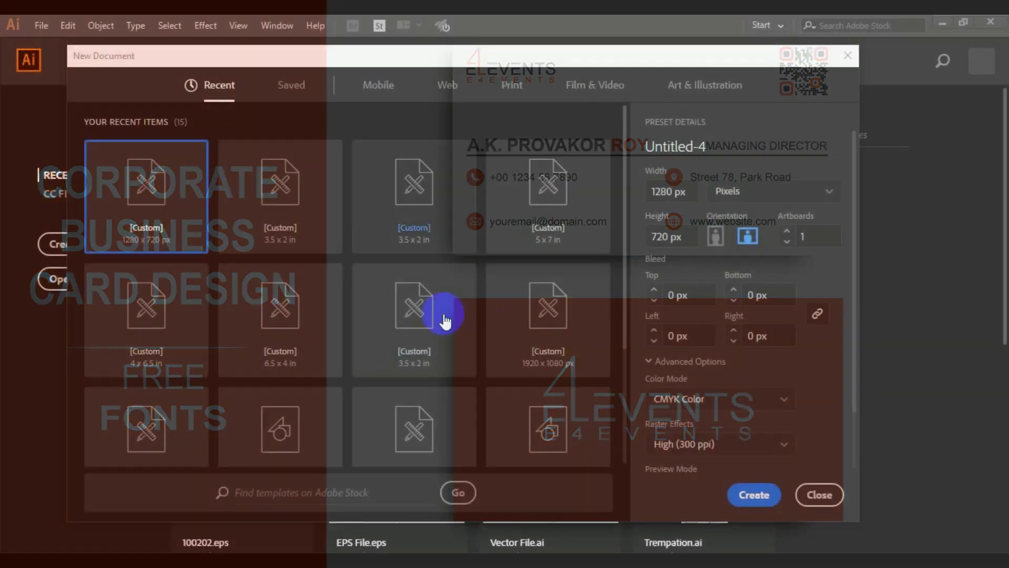
Choose the 3.5 × 2 in card preset for the new document.
{"action": "left_click", "coordinate": [266, 221]}
{"action": "left_click", "coordinate": [790, 236]}
{"action": "type", "text": "2"}
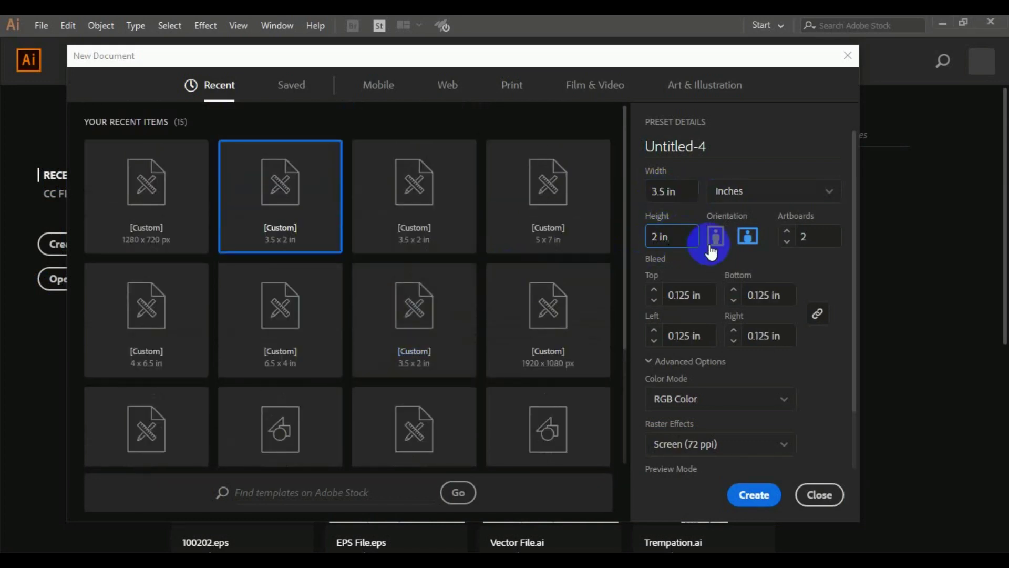
Set the document to 2 artboards with a 0.125 in bleed.
{"action": "left_click", "coordinate": [812, 233]}
{"action": "left_click", "coordinate": [817, 315]}
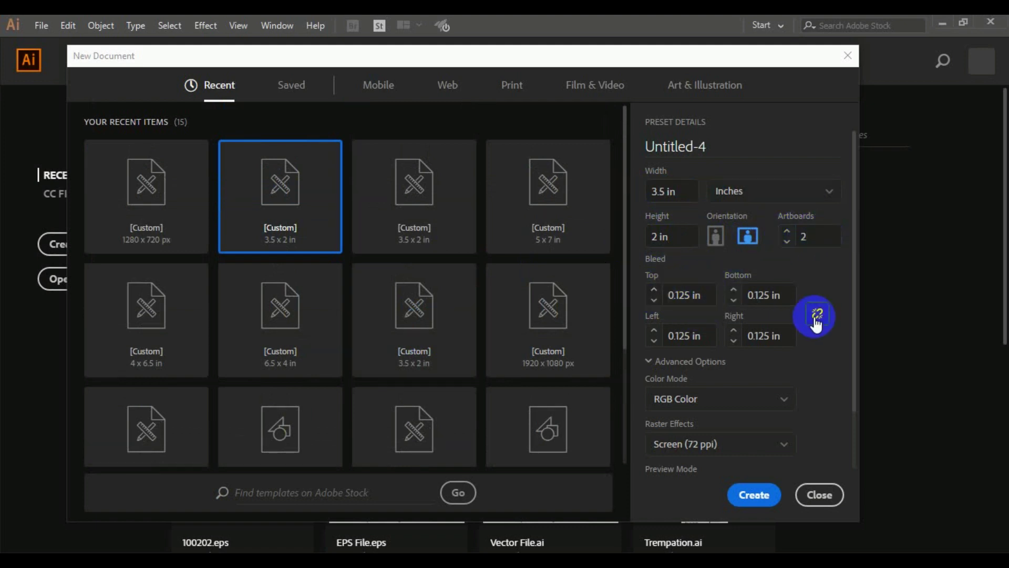
{"action": "left_click", "coordinate": [654, 290]}
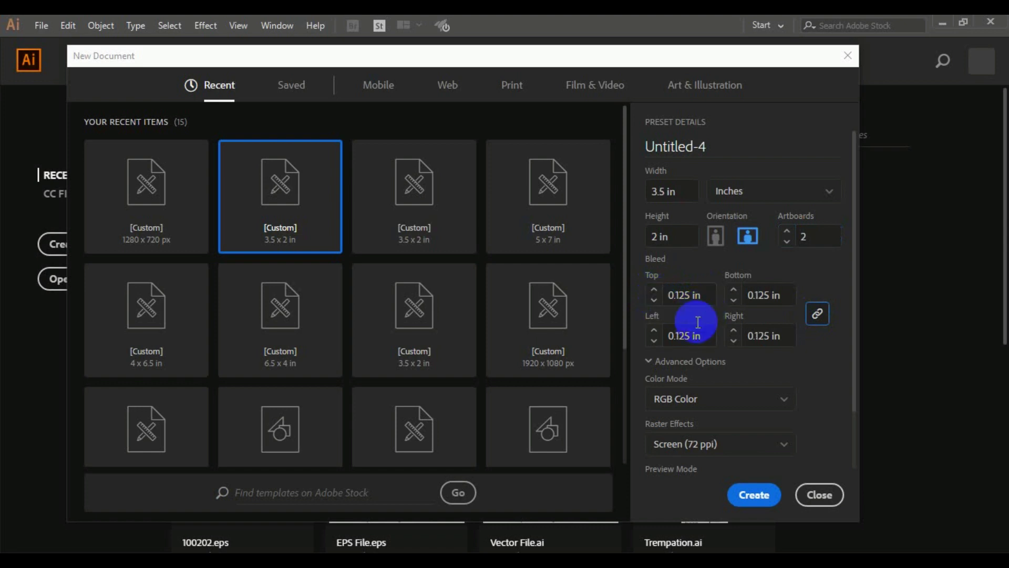
{"action": "left_click", "coordinate": [653, 289]}
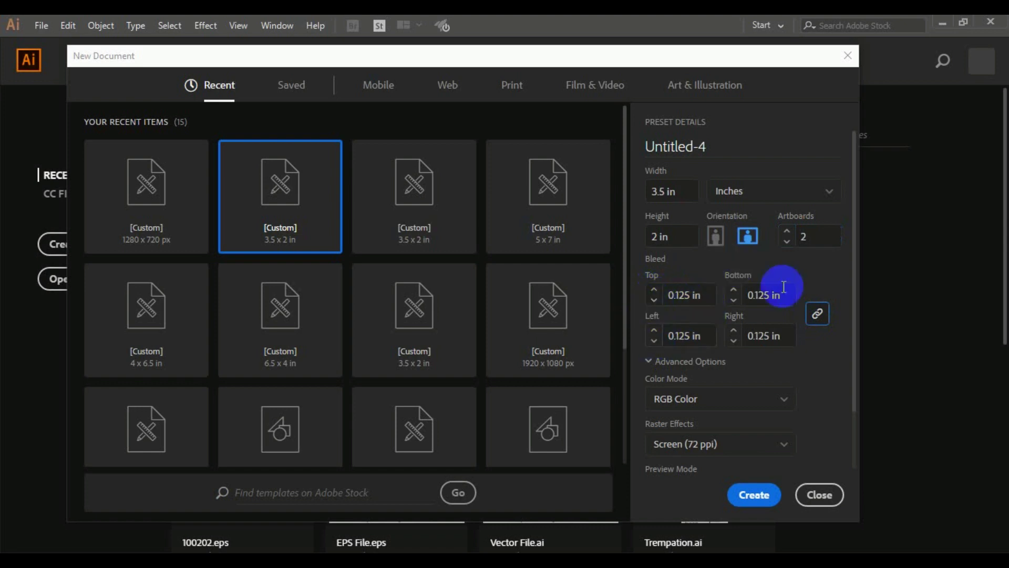
{"action": "left_click", "coordinate": [769, 449]}
Use CMYK colour mode and High (300 ppi) raster effects, then create the document.
{"action": "left_click", "coordinate": [736, 398]}
{"action": "left_click", "coordinate": [693, 377]}
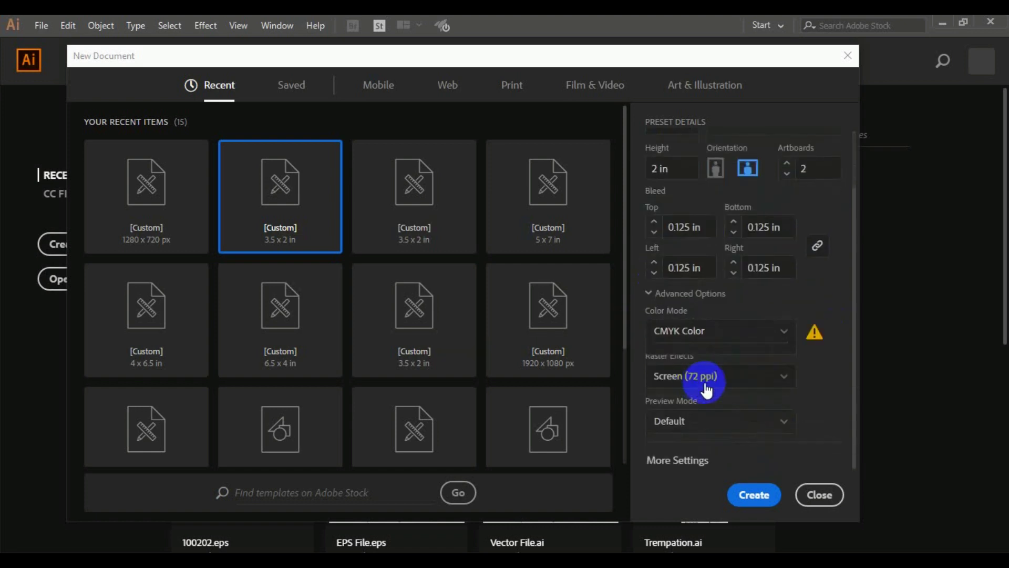
{"action": "left_click", "coordinate": [708, 401]}
{"action": "left_click", "coordinate": [797, 374]}
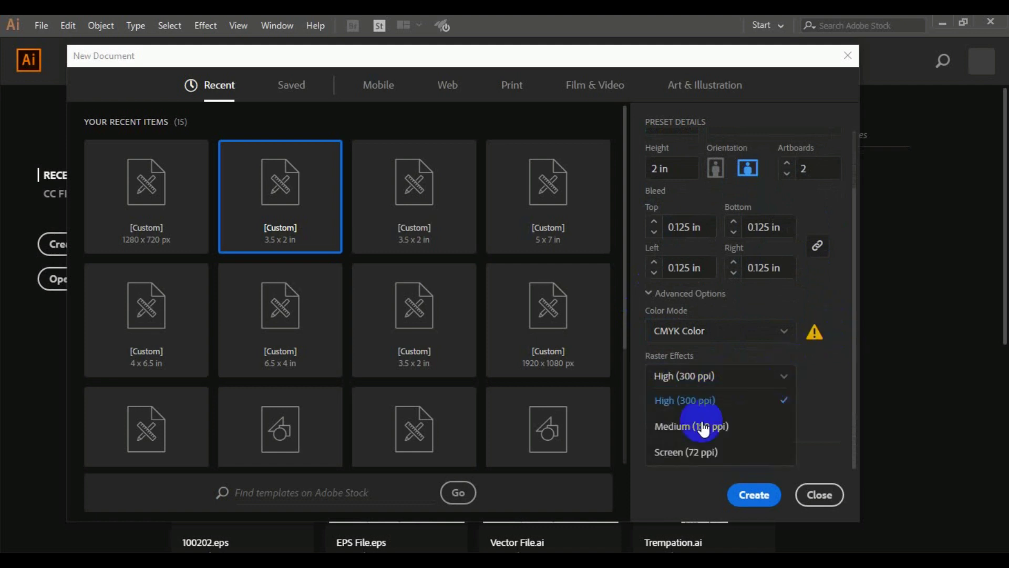
{"action": "left_click", "coordinate": [709, 395]}
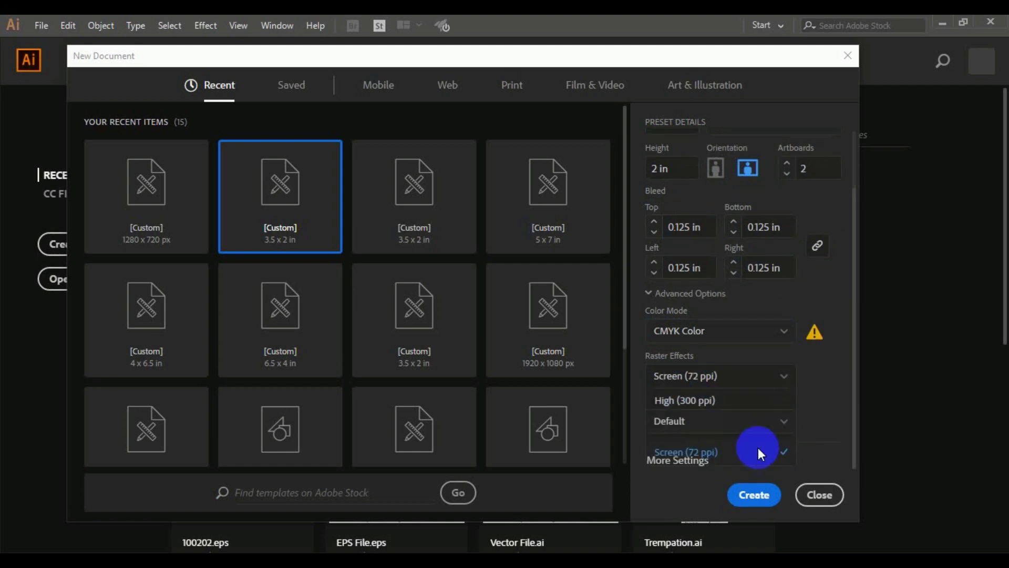
{"action": "left_click", "coordinate": [758, 446]}
{"action": "left_click", "coordinate": [739, 388]}
{"action": "left_click", "coordinate": [705, 400]}
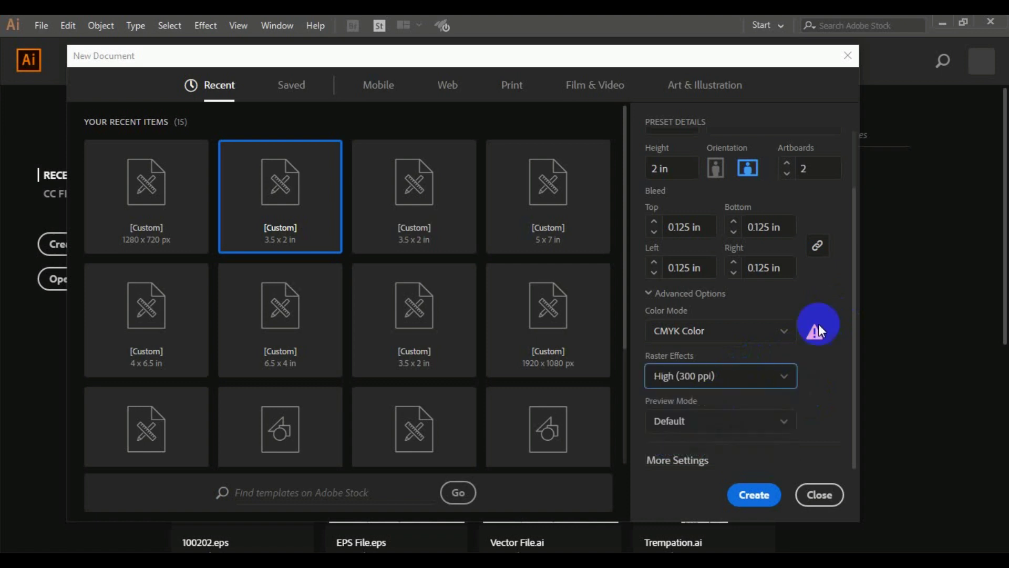
{"action": "left_click", "coordinate": [754, 497]}
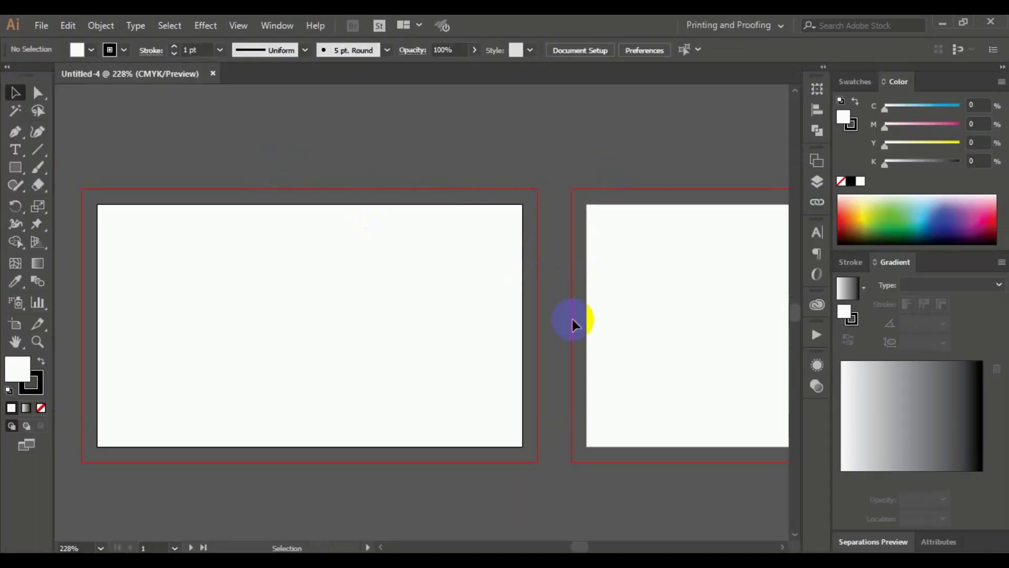
At 150% zoom, draw a 3.75 × 2.25 in rectangle covering the left card's bleed.
{"action": "left_click", "coordinate": [507, 317], "text": "alt"}
{"action": "left_click", "coordinate": [462, 313], "text": "alt"}
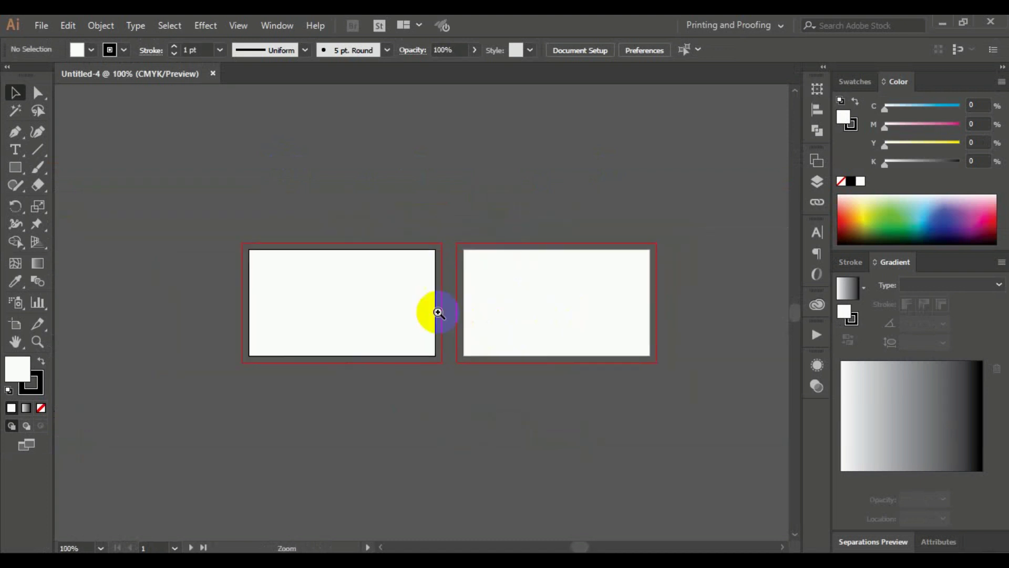
{"action": "left_click", "coordinate": [478, 297]}
{"action": "left_click", "coordinate": [477, 294], "text": "alt"}
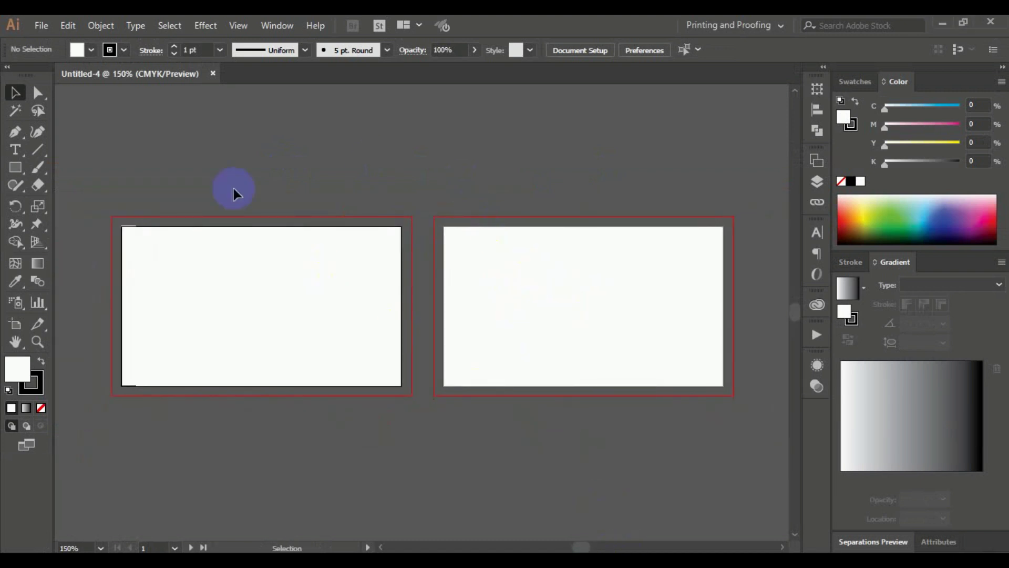
{"action": "left_click", "coordinate": [16, 167]}
{"action": "left_click_drag", "start_coordinate": [113, 216], "coordinate": [412, 398]}
Remove the bleed rectangle's stroke and keep it selected.
{"action": "left_click", "coordinate": [127, 52]}
{"action": "left_click", "coordinate": [9, 74]}
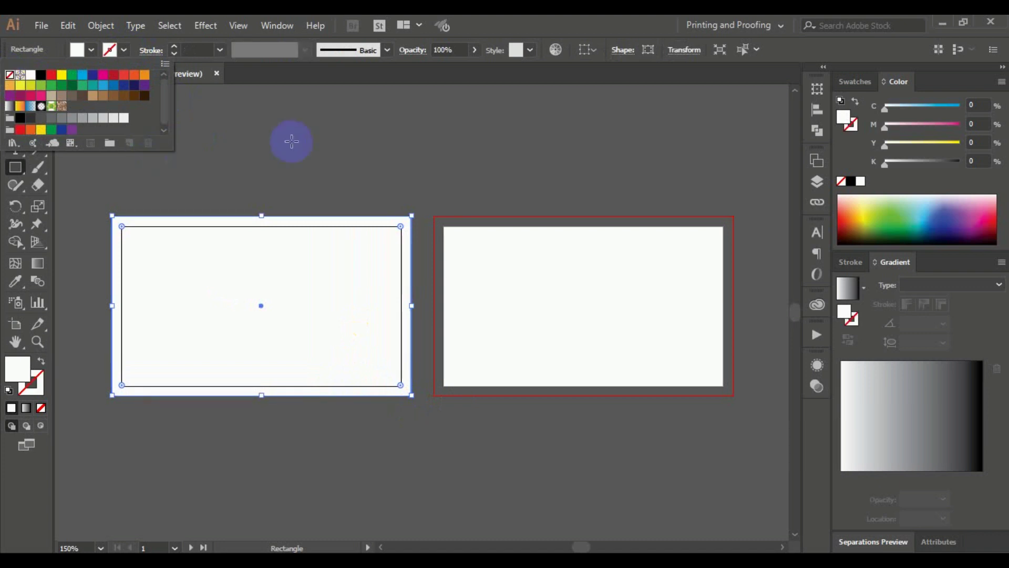
{"action": "left_click", "coordinate": [15, 93]}
{"action": "left_click", "coordinate": [274, 155]}
{"action": "left_click", "coordinate": [200, 224]}
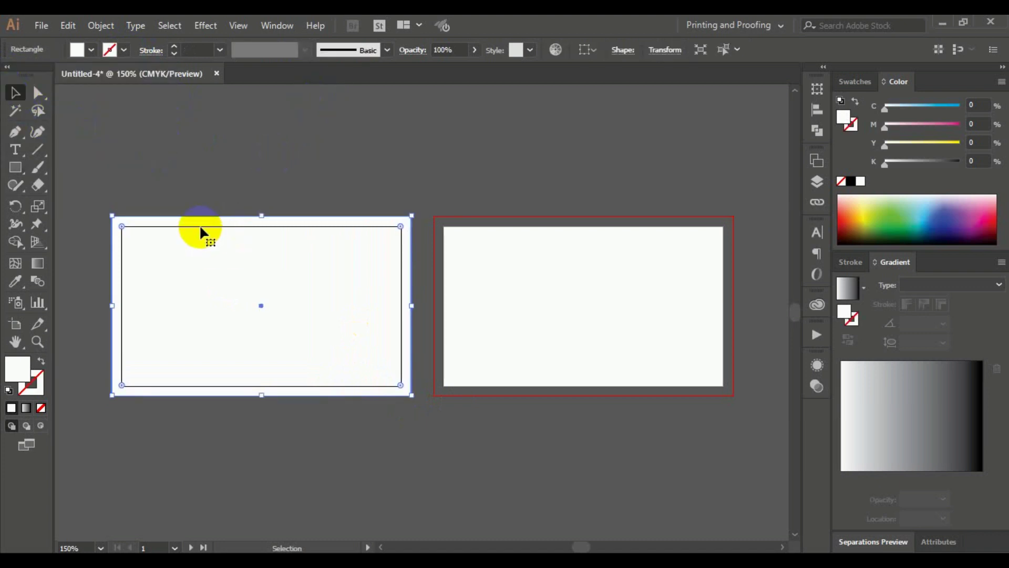
Offset the rectangle's path by -0.25 in and make the inset a safe-zone guide.
{"action": "left_click", "coordinate": [105, 31]}
{"action": "mouse_move", "coordinate": [156, 344]}
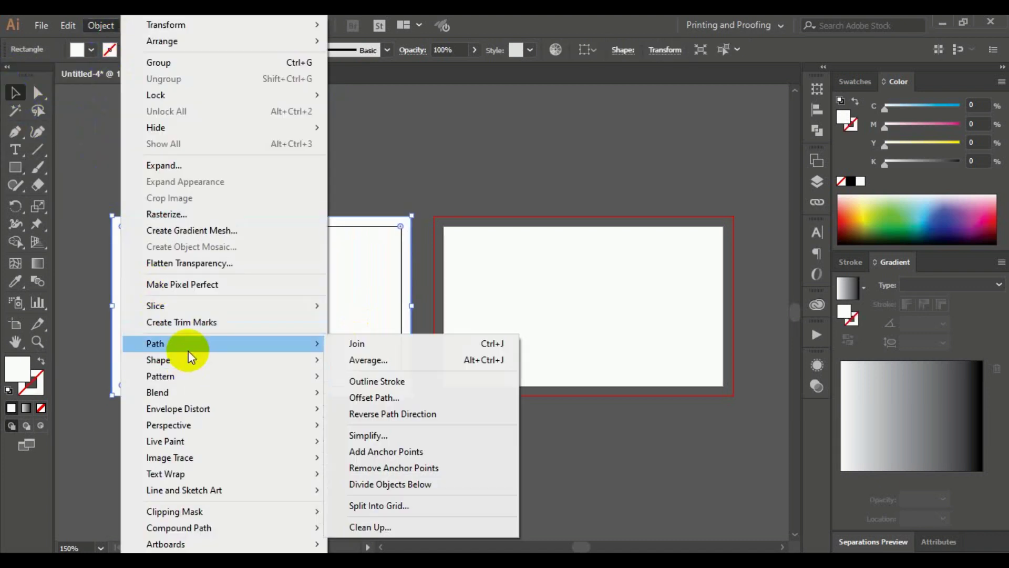
{"action": "left_click", "coordinate": [399, 393]}
{"action": "left_click_drag", "start_coordinate": [565, 162], "coordinate": [421, 163]}
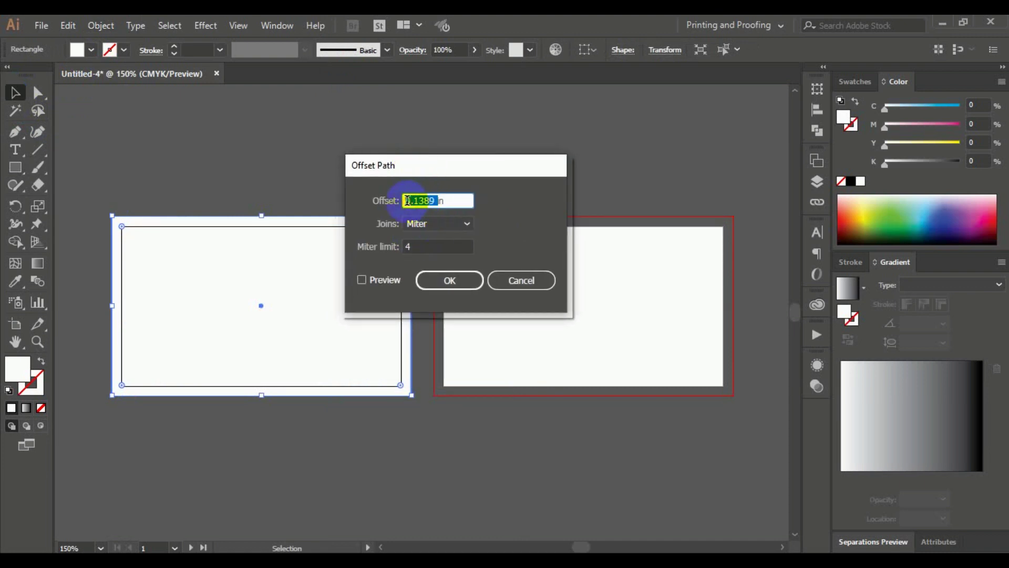
{"action": "type", "text": "-0"}
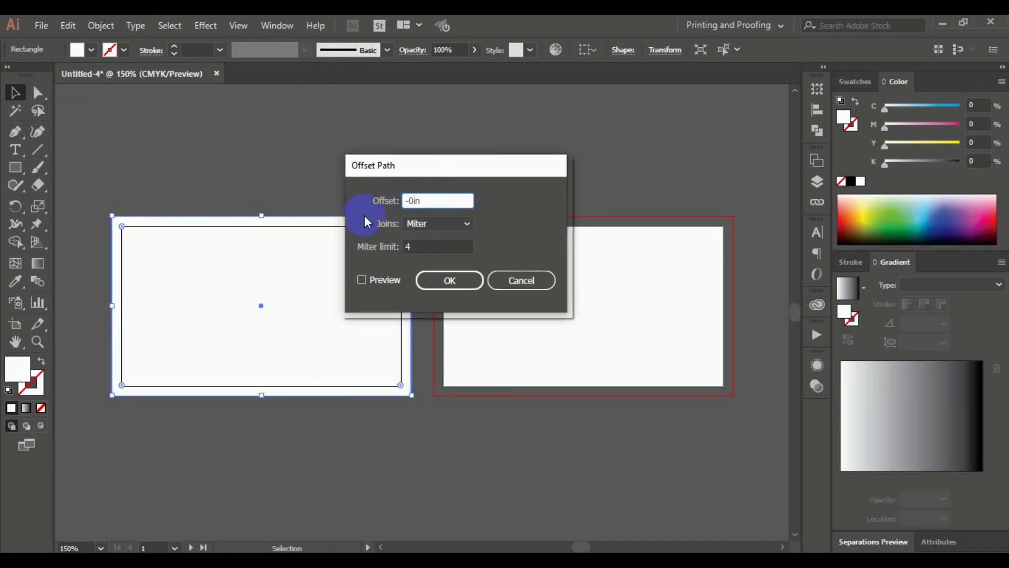
{"action": "type", "text": ".25"}
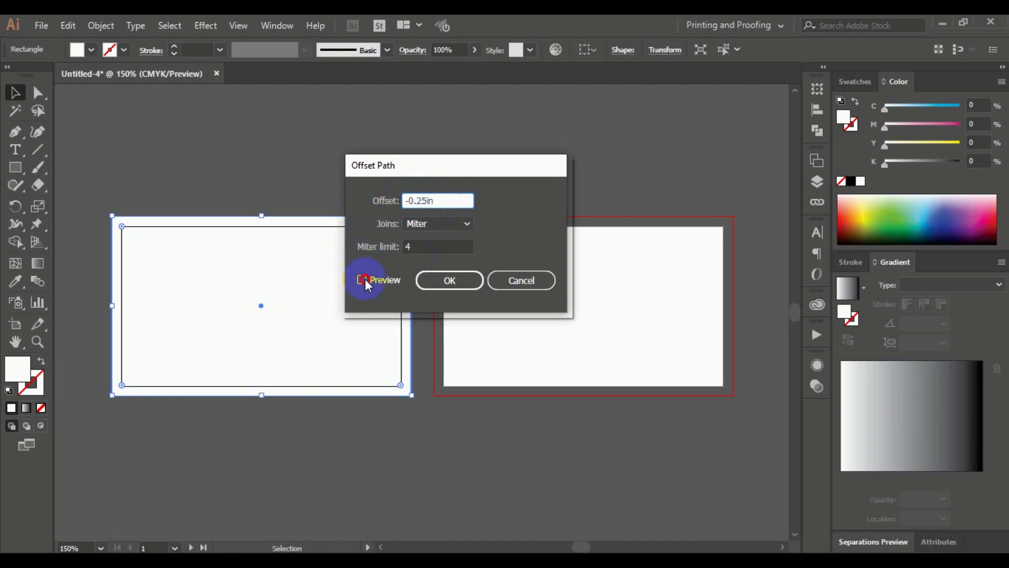
{"action": "left_click", "coordinate": [362, 279]}
{"action": "left_click", "coordinate": [440, 291]}
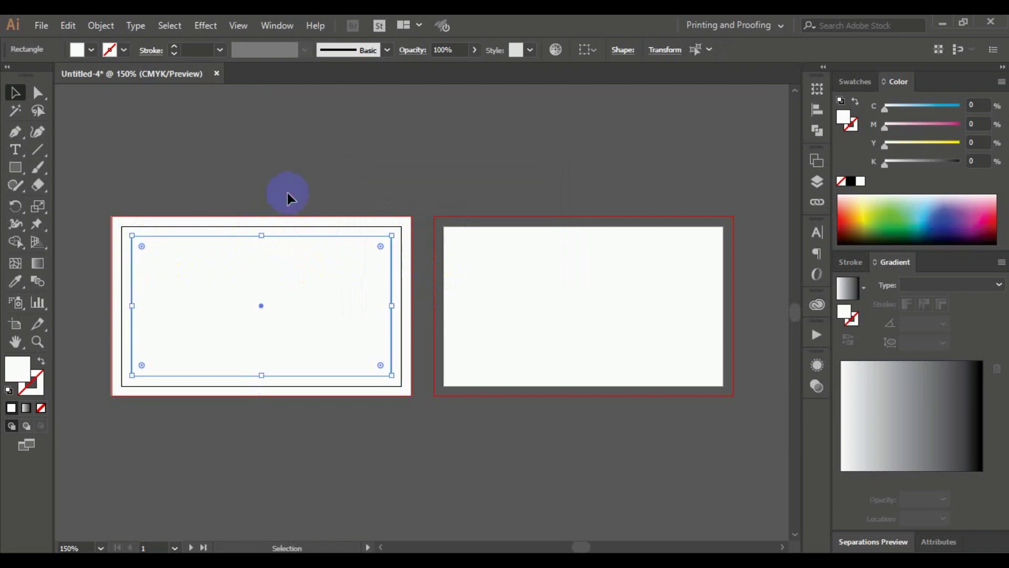
{"action": "key", "text": "ctrl+5"}
{"action": "left_click", "coordinate": [249, 267]}
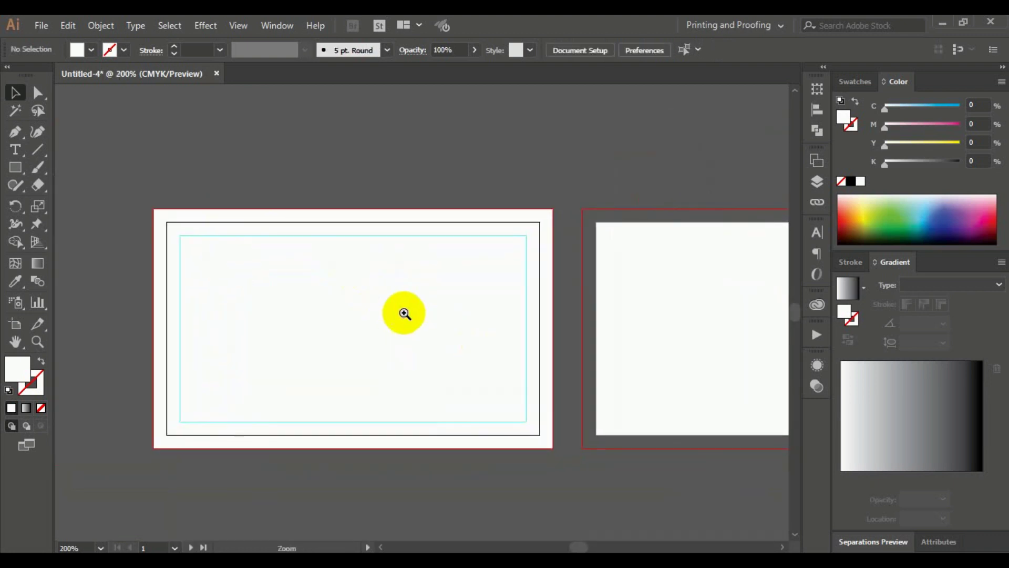
{"action": "left_click_drag", "start_coordinate": [425, 297], "coordinate": [474, 259]}
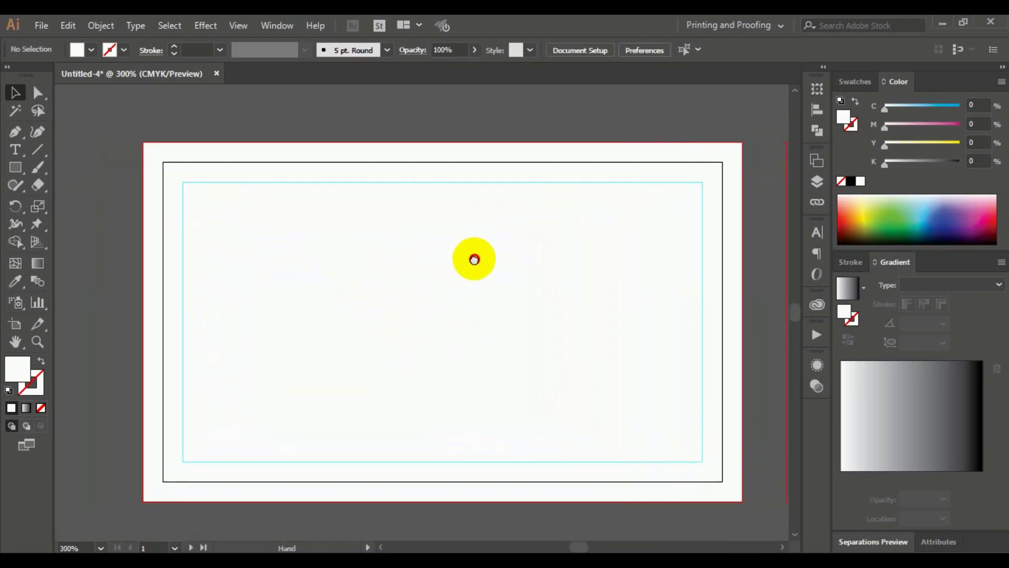
{"action": "scroll", "coordinate": [235, 218], "scroll_direction": "up", "scroll_amount": 2}
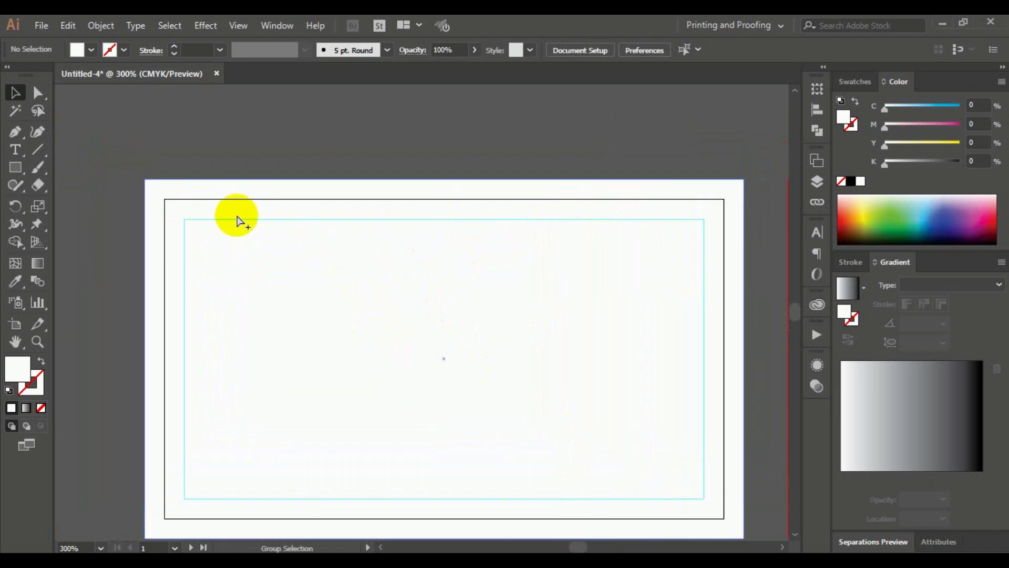
{"action": "left_click", "coordinate": [235, 218]}
{"action": "left_click", "coordinate": [212, 207]}
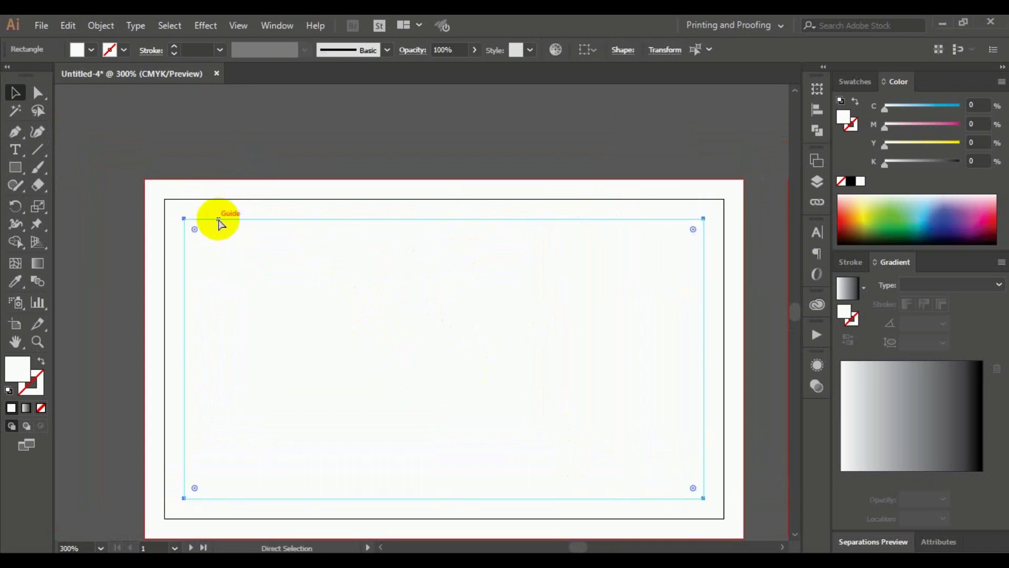
{"action": "left_click", "coordinate": [216, 205]}
{"action": "scroll", "coordinate": [333, 232], "scroll_direction": "down", "scroll_amount": 2}
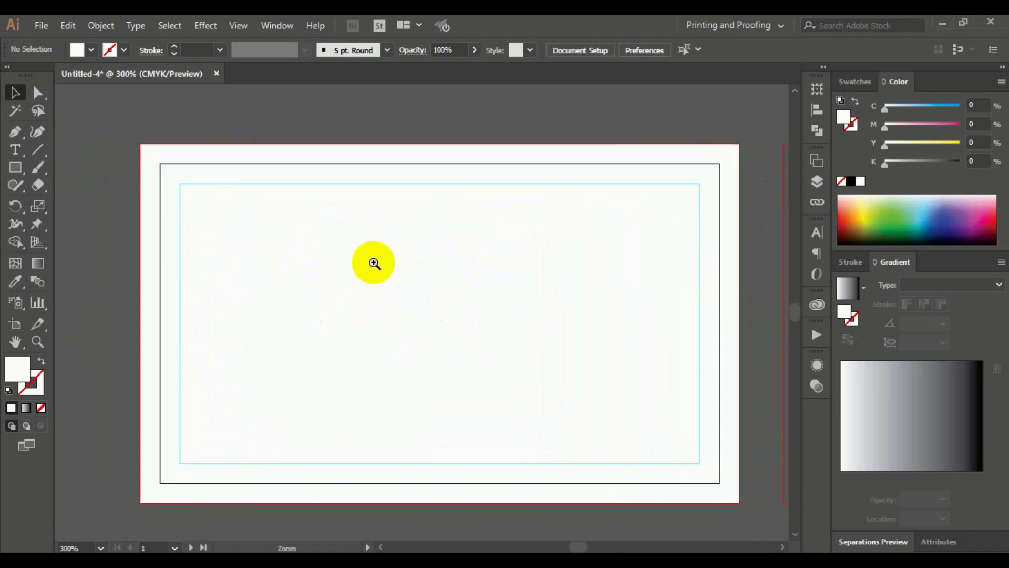
{"action": "key", "text": "ctrl+minus"}
{"action": "scroll", "coordinate": [361, 300], "scroll_direction": "up", "scroll_amount": 1}
{"action": "scroll", "coordinate": [374, 299], "scroll_direction": "down", "scroll_amount": 1}
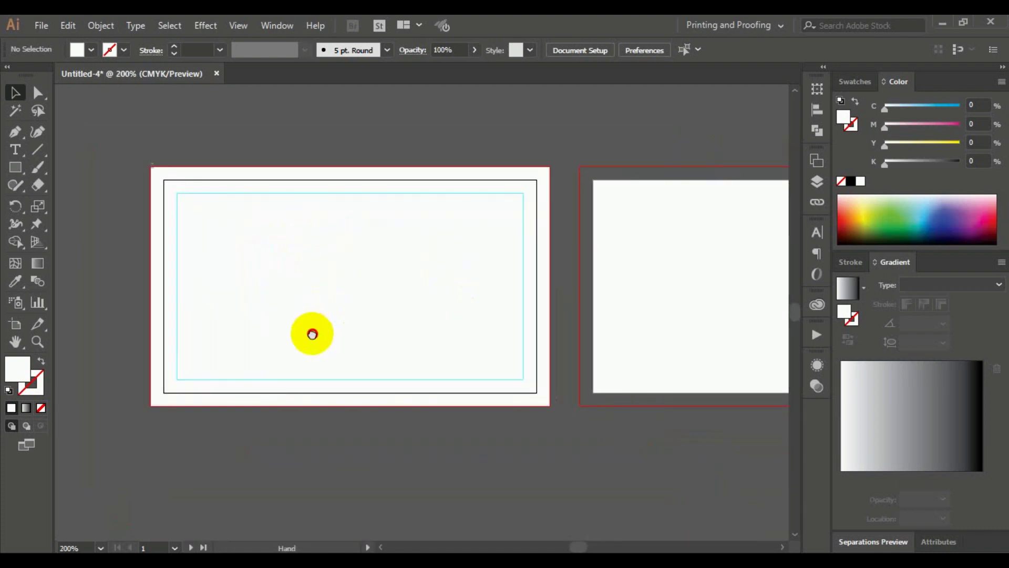
{"action": "mouse_move", "coordinate": [374, 300]}
{"action": "left_mouse_down"}
{"action": "mouse_move", "coordinate": [265, 336]}
{"action": "mouse_move", "coordinate": [277, 338]}
{"action": "left_mouse_up"}
Move the 4EVENTS logo from the pasteboard toward the front card's upper left.
{"action": "scroll", "coordinate": [421, 315], "scroll_direction": "down", "scroll_amount": 3}
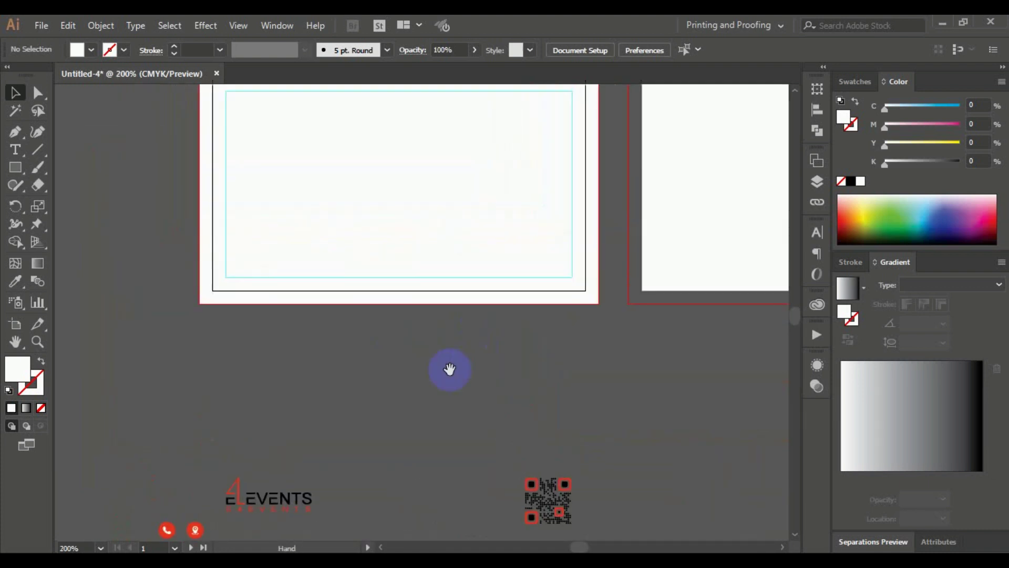
{"action": "scroll", "coordinate": [282, 428], "scroll_direction": "down", "scroll_amount": 2}
{"action": "scroll", "coordinate": [281, 432], "scroll_direction": "up", "scroll_amount": 2}
{"action": "left_click_drag", "start_coordinate": [281, 432], "coordinate": [226, 468]}
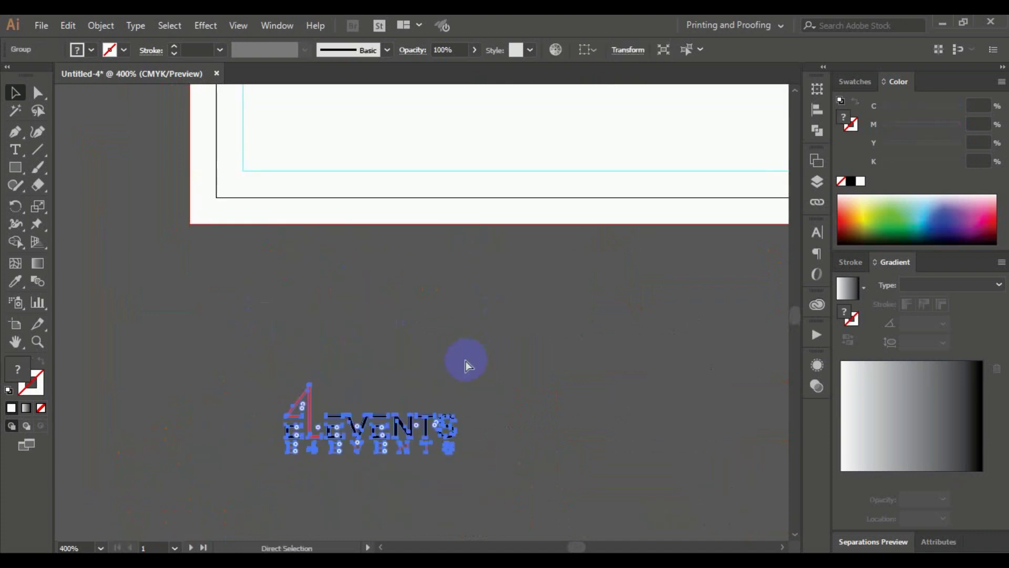
{"action": "mouse_move", "coordinate": [341, 389]}
{"action": "left_mouse_down"}
{"action": "mouse_move", "coordinate": [466, 361]}
{"action": "mouse_move", "coordinate": [451, 384]}
{"action": "left_mouse_up"}
{"action": "mouse_move", "coordinate": [400, 302]}
{"action": "left_mouse_down"}
{"action": "mouse_move", "coordinate": [354, 336]}
{"action": "mouse_move", "coordinate": [277, 225]}
{"action": "left_mouse_up"}
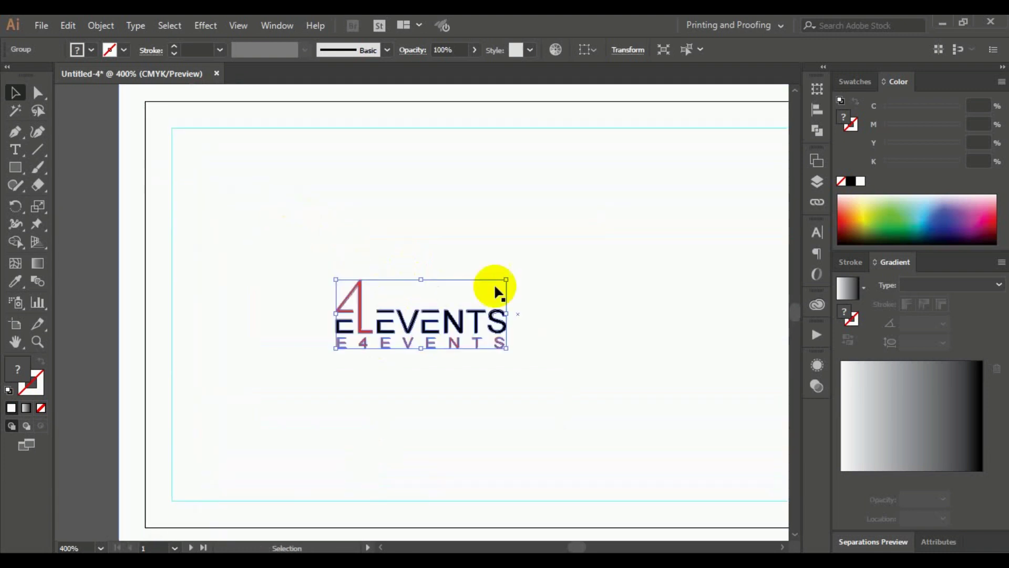
{"action": "mouse_move", "coordinate": [440, 311]}
{"action": "left_mouse_down"}
{"action": "mouse_move", "coordinate": [270, 153]}
{"action": "mouse_move", "coordinate": [277, 158]}
{"action": "left_mouse_up"}
{"action": "key", "text": "ctrl+plus"}
{"action": "key", "text": "ctrl+plus"}
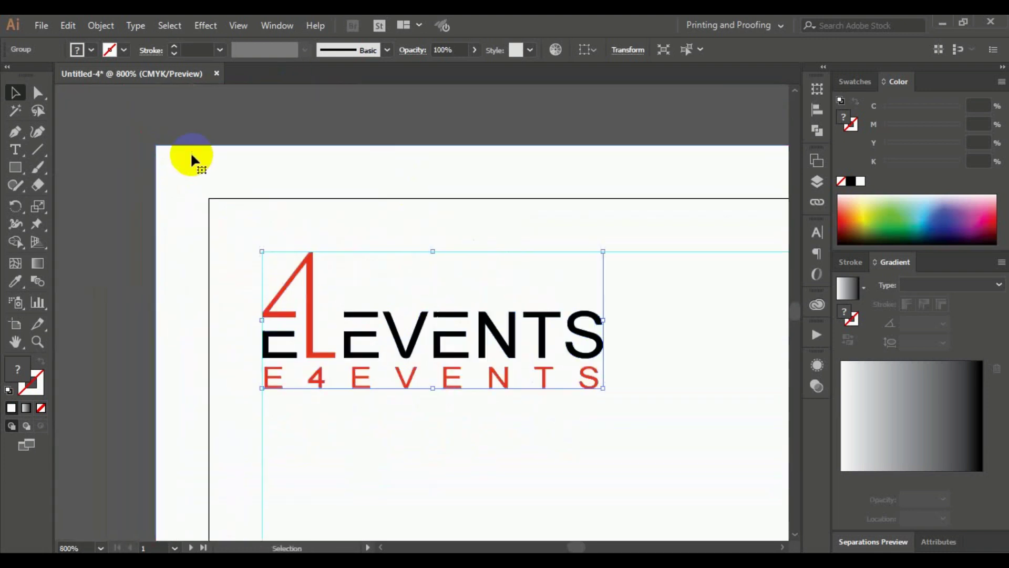
Snap the logo's corner to the top-left margin guide intersection, then zoom out.
{"action": "left_click", "coordinate": [190, 158]}
{"action": "scroll", "coordinate": [315, 189], "scroll_direction": "down", "scroll_amount": 2}
{"action": "scroll", "coordinate": [316, 189], "scroll_direction": "right", "scroll_amount": 2}
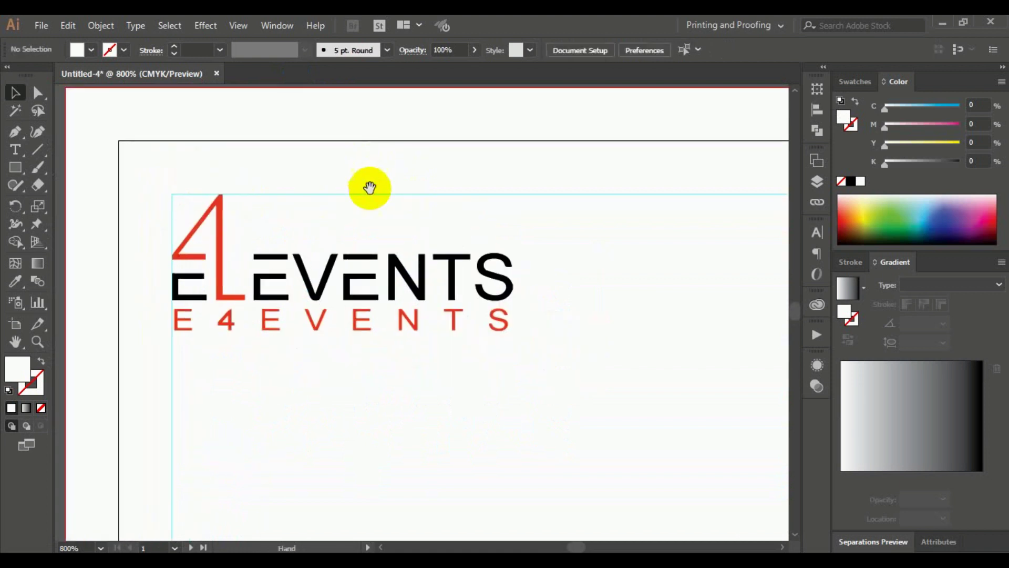
{"action": "left_click", "coordinate": [328, 265]}
{"action": "left_click_drag", "start_coordinate": [329, 270], "coordinate": [314, 294]}
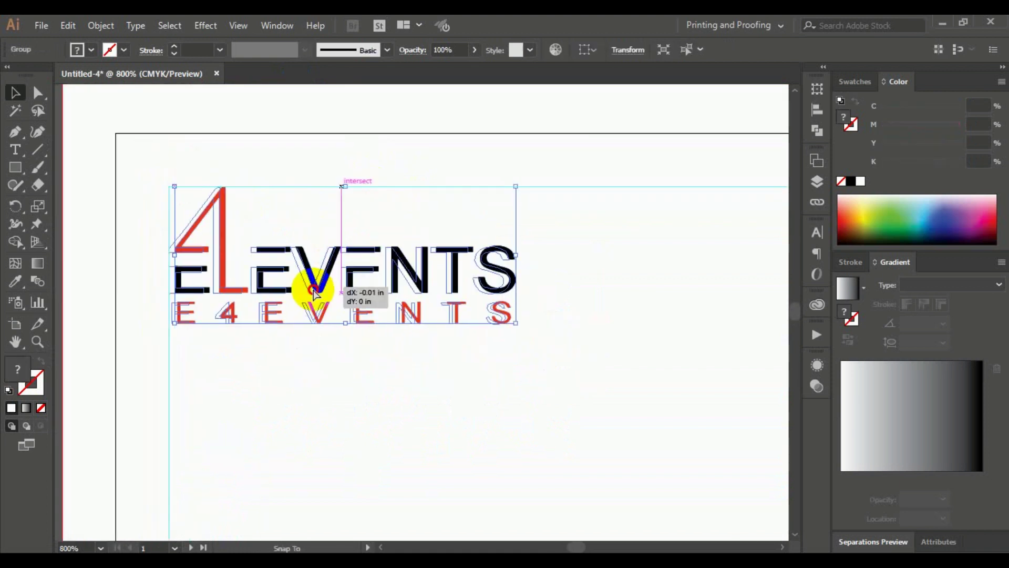
{"action": "left_click", "coordinate": [345, 162]}
{"action": "key", "text": "ctrl+minus"}
{"action": "key", "text": "ctrl+minus"}
{"action": "key", "text": "ctrl+minus"}
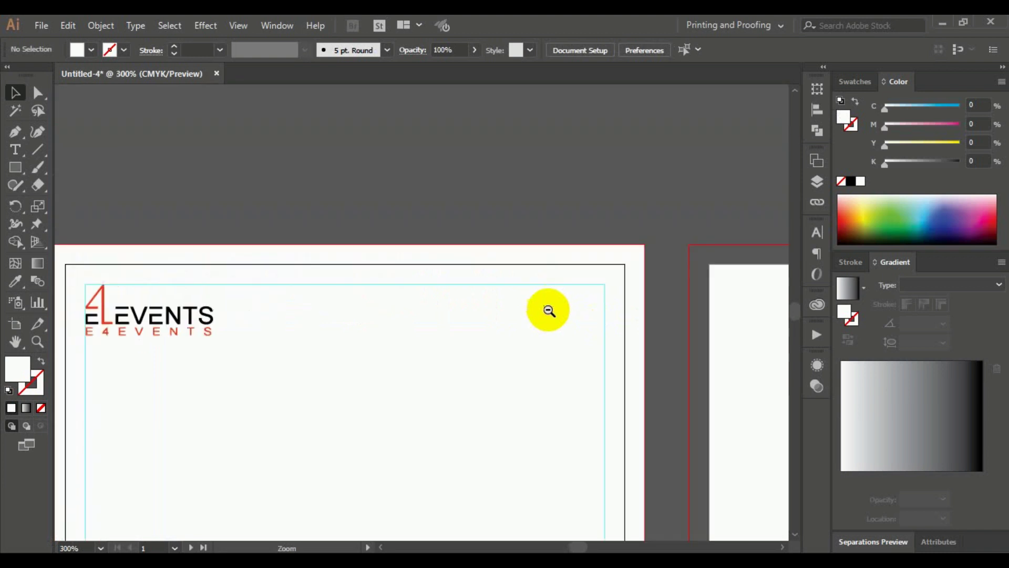
{"action": "key", "text": "ctrl+minus"}
Move the QR code onto the front card's top-right margin corner.
{"action": "left_click", "coordinate": [460, 376], "text": "alt"}
{"action": "left_click", "coordinate": [452, 401]}
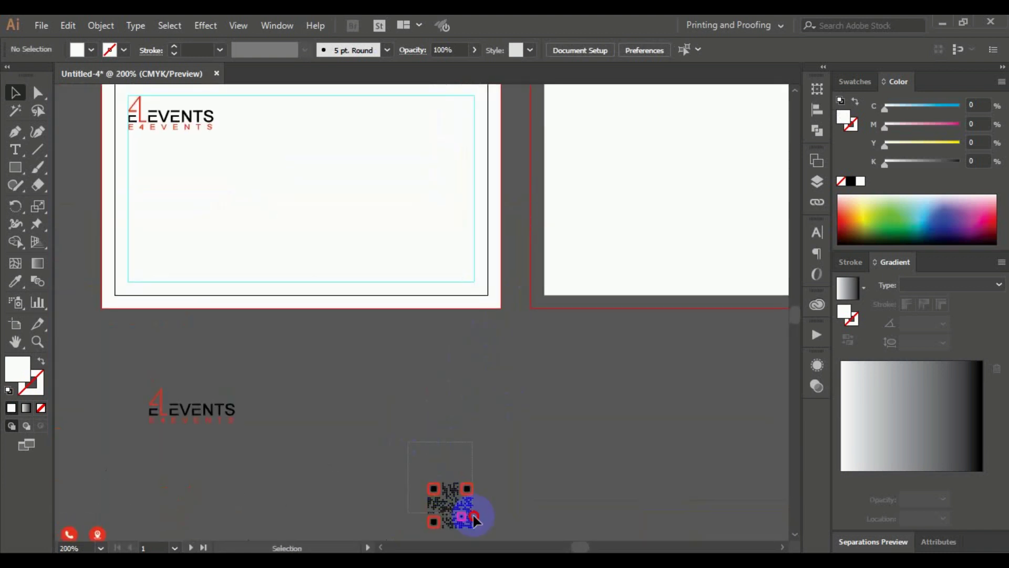
{"action": "left_click", "coordinate": [457, 508]}
{"action": "left_click_drag", "start_coordinate": [458, 503], "coordinate": [450, 113]}
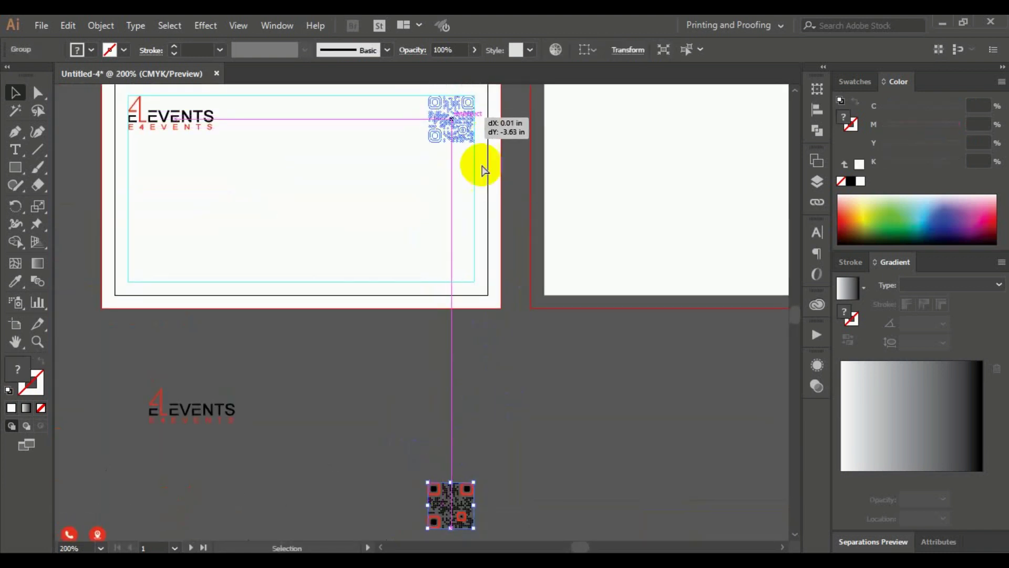
{"action": "key", "text": "z"}
{"action": "left_click", "coordinate": [426, 351]}
{"action": "left_click_drag", "start_coordinate": [638, 226], "coordinate": [636, 225]}
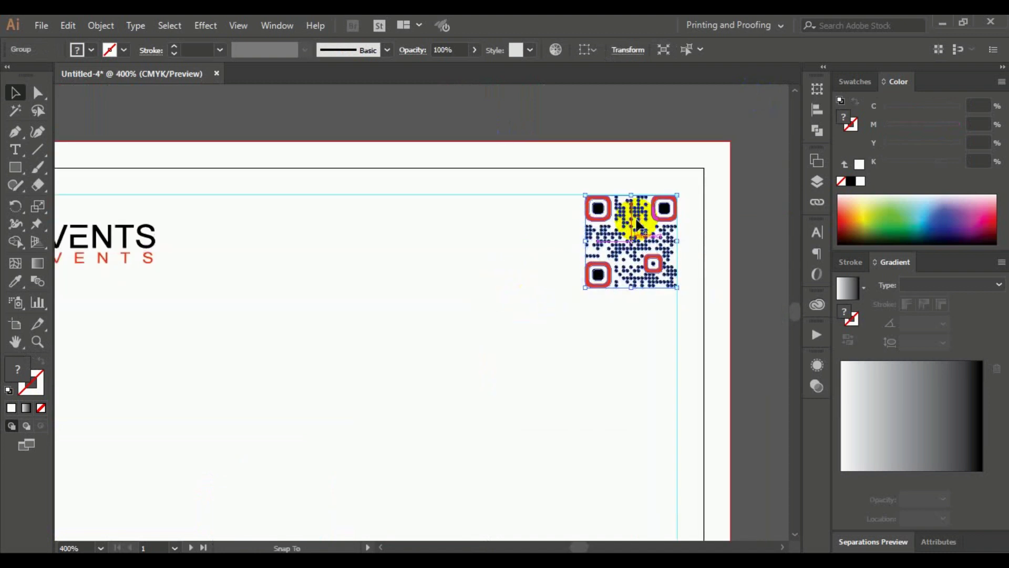
{"action": "left_click", "coordinate": [636, 116]}
Zoom and pan to check the QR code's placement on the whole front card.
{"action": "key", "text": "z"}
{"action": "left_click", "coordinate": [611, 288], "text": "alt"}
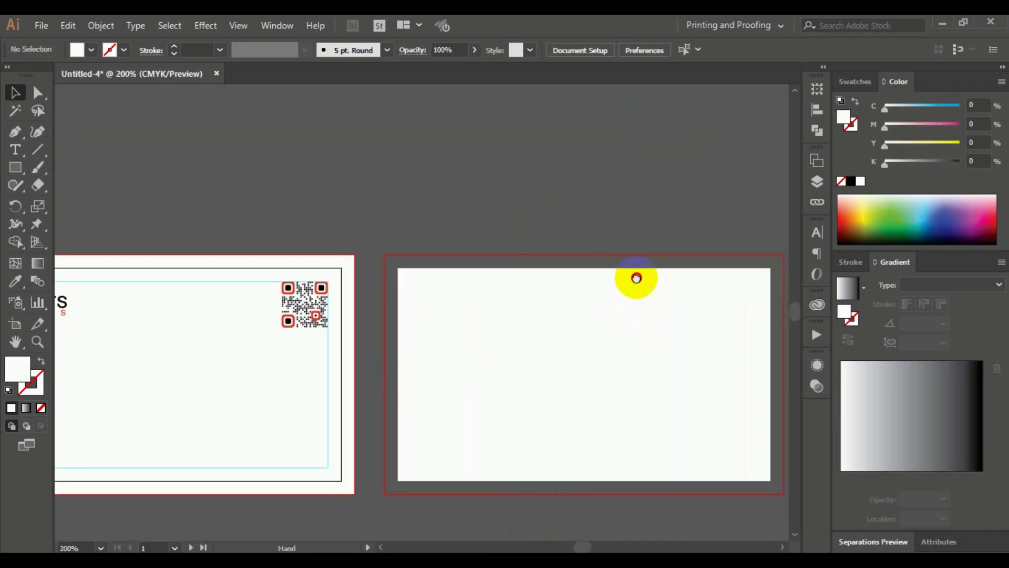
{"action": "left_click_drag", "start_coordinate": [485, 259], "coordinate": [546, 353]}
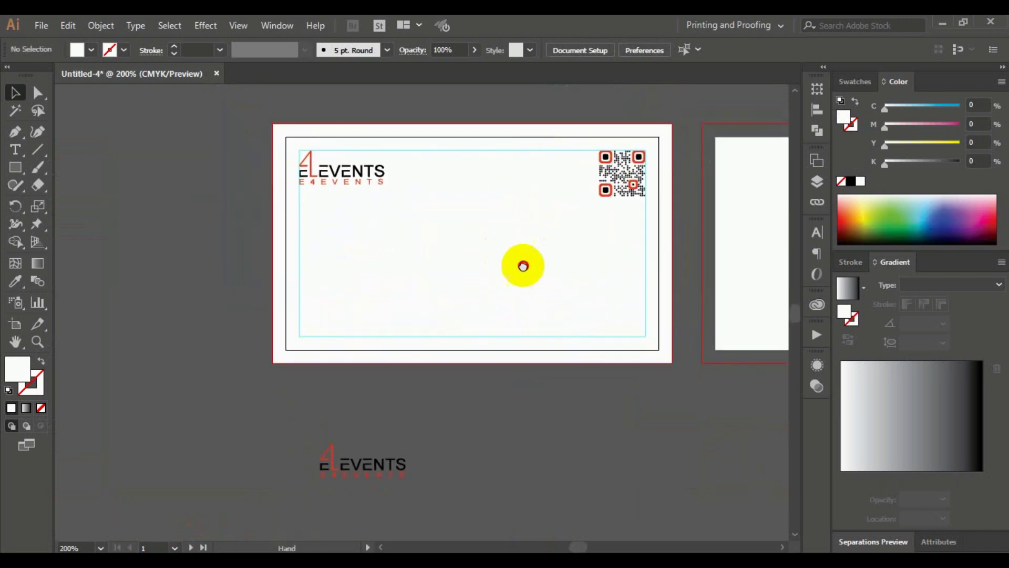
{"action": "mouse_move", "coordinate": [522, 261]}
{"action": "left_mouse_down"}
{"action": "mouse_move", "coordinate": [462, 270]}
{"action": "mouse_move", "coordinate": [496, 263]}
{"action": "mouse_move", "coordinate": [482, 293]}
{"action": "mouse_move", "coordinate": [435, 274]}
{"action": "left_mouse_up"}
{"action": "left_click", "coordinate": [435, 275], "text": "ctrl"}
{"action": "mouse_move", "coordinate": [320, 333]}
{"action": "left_mouse_down"}
{"action": "mouse_move", "coordinate": [463, 284]}
{"action": "mouse_move", "coordinate": [471, 295]}
{"action": "left_mouse_up"}
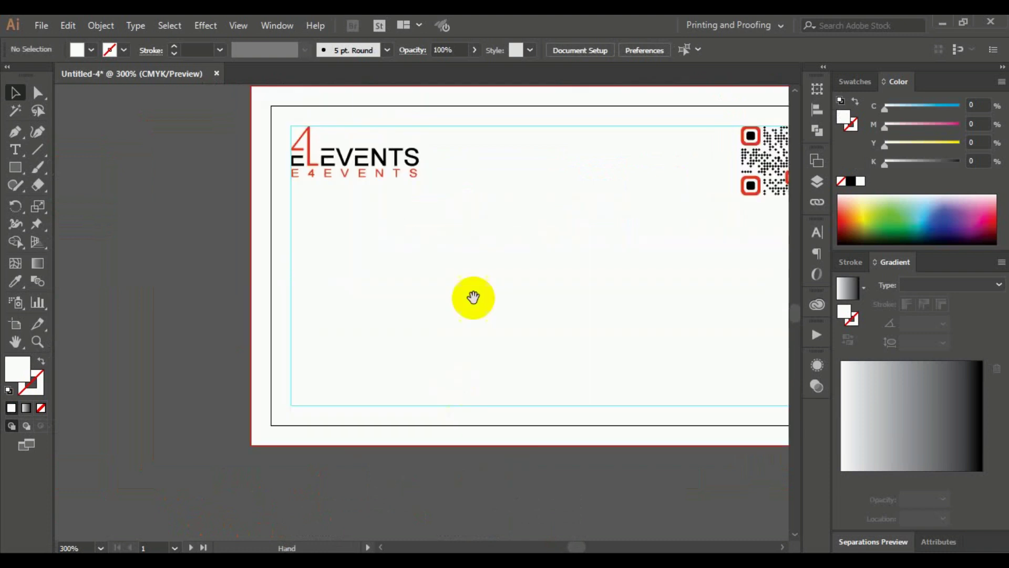
Add a text line with the cardholder's name on the front card's left, below the logo.
{"action": "left_click", "coordinate": [15, 150]}
{"action": "left_click", "coordinate": [263, 309]}
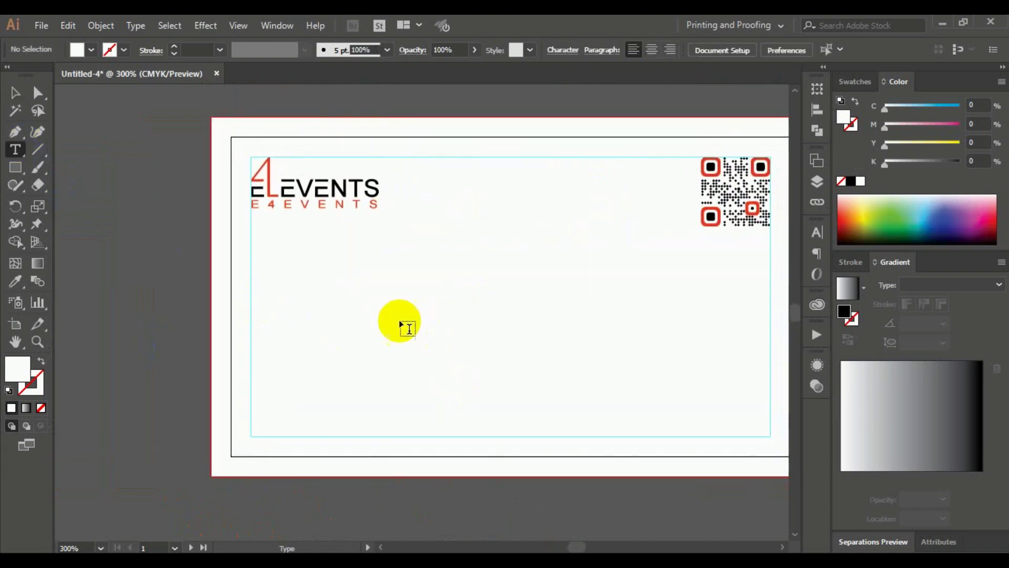
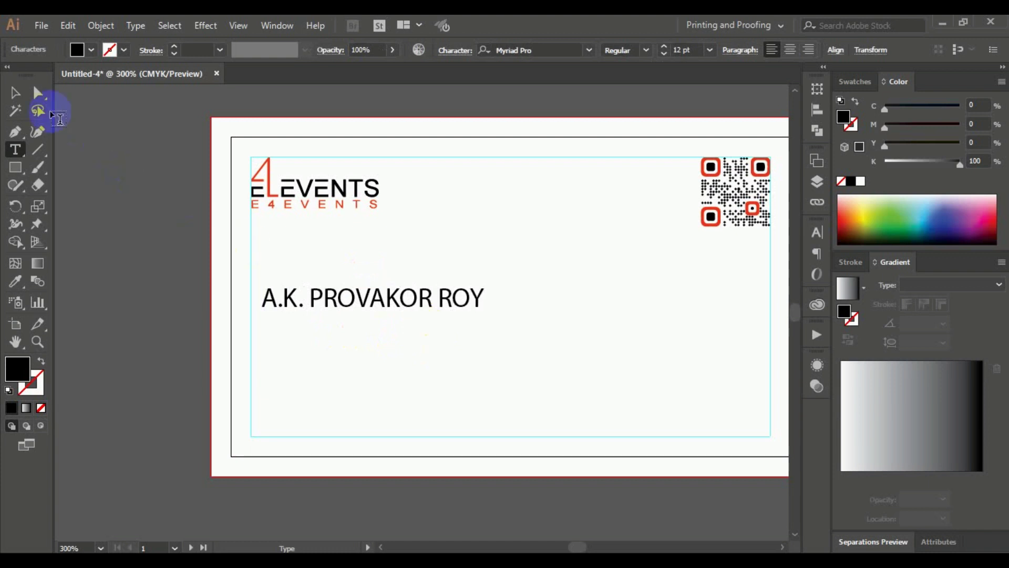
{"action": "left_click", "coordinate": [15, 92]}
{"action": "left_click", "coordinate": [450, 304]}
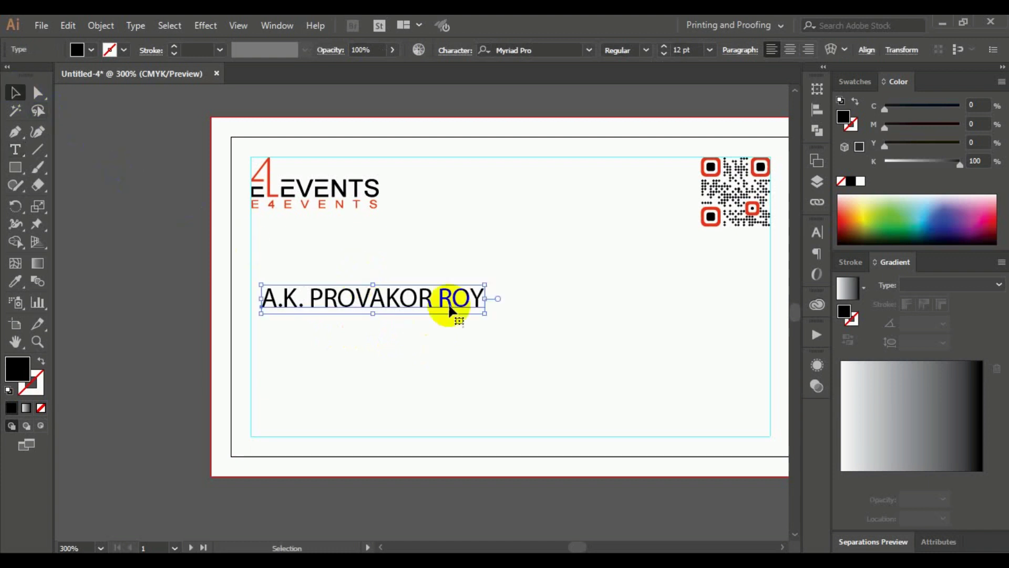
{"action": "left_click", "coordinate": [817, 232]}
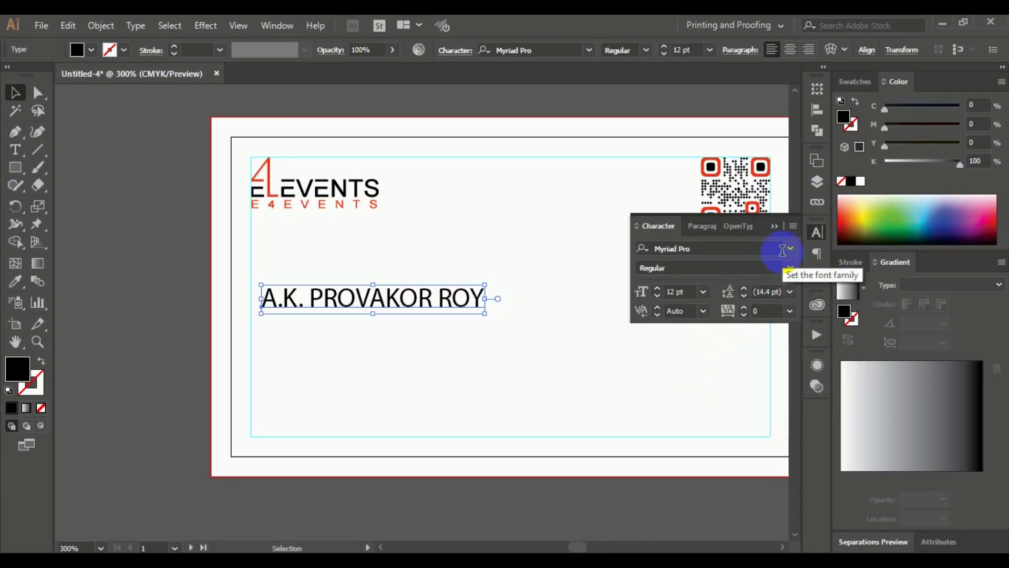
Set the name text to Arial Bold.
{"action": "left_click", "coordinate": [783, 250]}
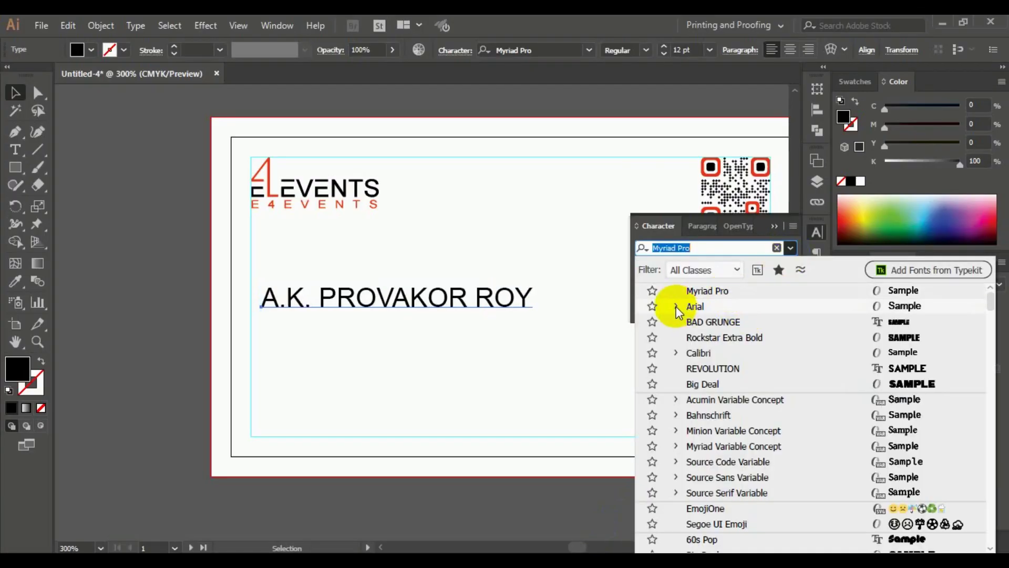
{"action": "left_click", "coordinate": [676, 305]}
{"action": "left_click", "coordinate": [711, 368]}
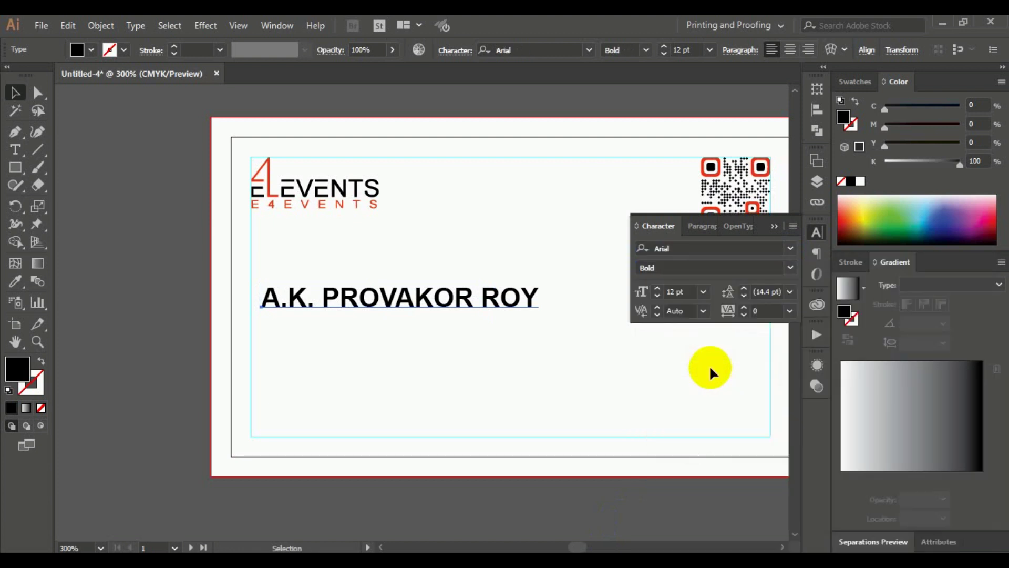
{"action": "left_click", "coordinate": [776, 227]}
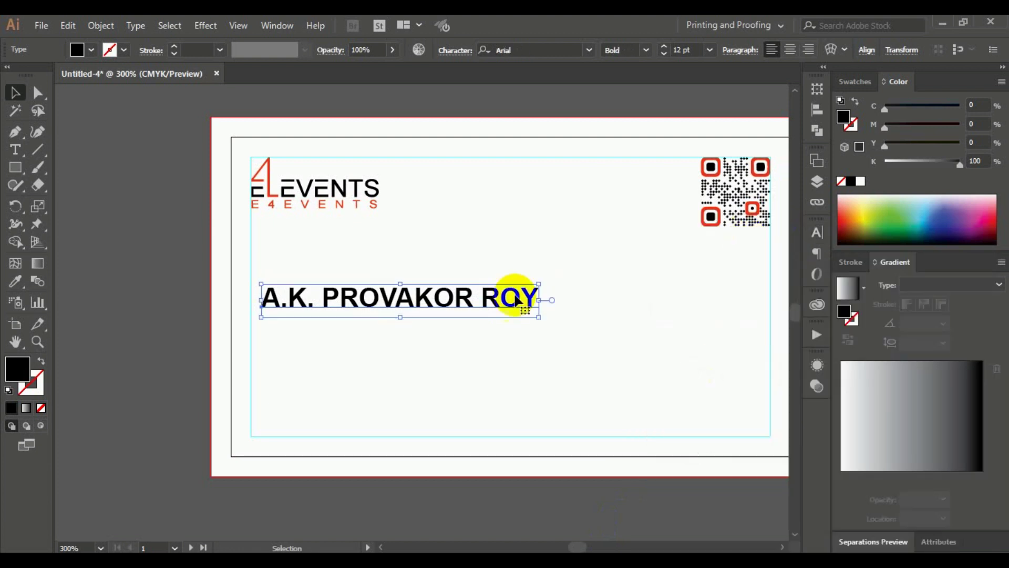
{"action": "left_click", "coordinate": [518, 242]}
Align the name to the left margin guide and drag a duplicate to the right.
{"action": "scroll", "coordinate": [523, 293], "scroll_direction": "up", "scroll_amount": 2}
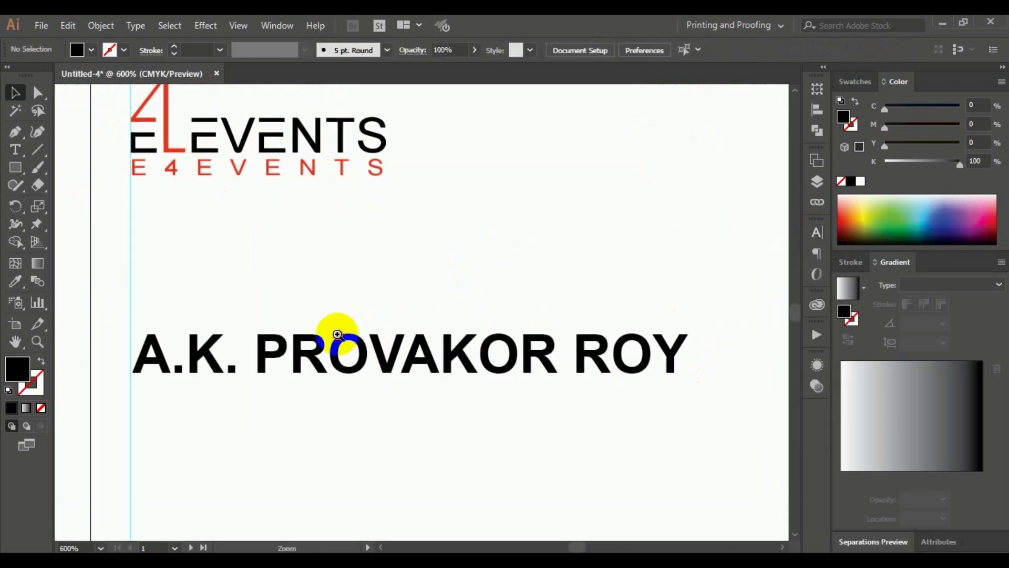
{"action": "scroll", "coordinate": [288, 333], "scroll_direction": "up", "scroll_amount": 2}
{"action": "left_click", "coordinate": [288, 316]}
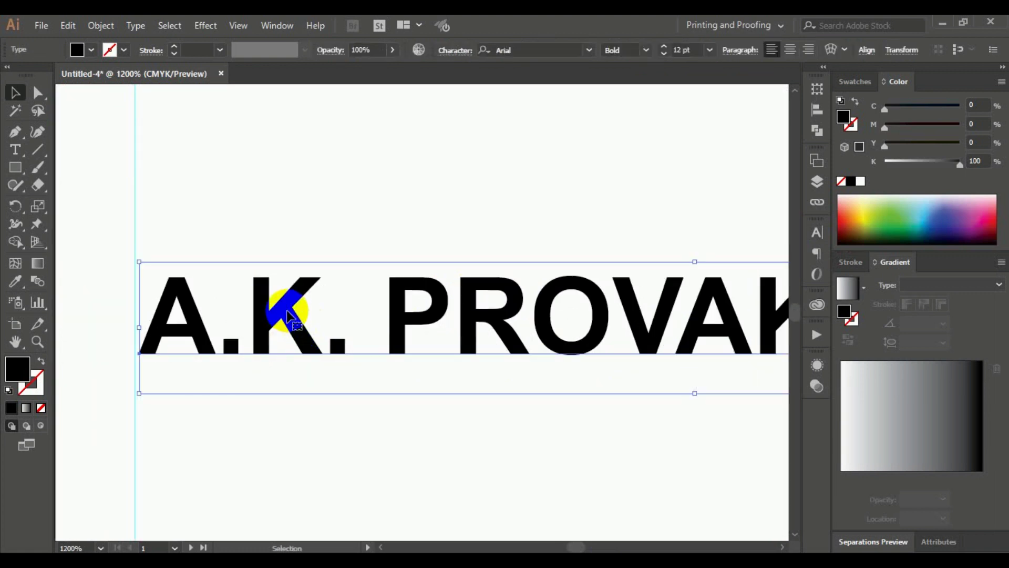
{"action": "left_click_drag", "start_coordinate": [288, 315], "coordinate": [183, 289]}
{"action": "left_click_drag", "start_coordinate": [496, 392], "coordinate": [417, 383]}
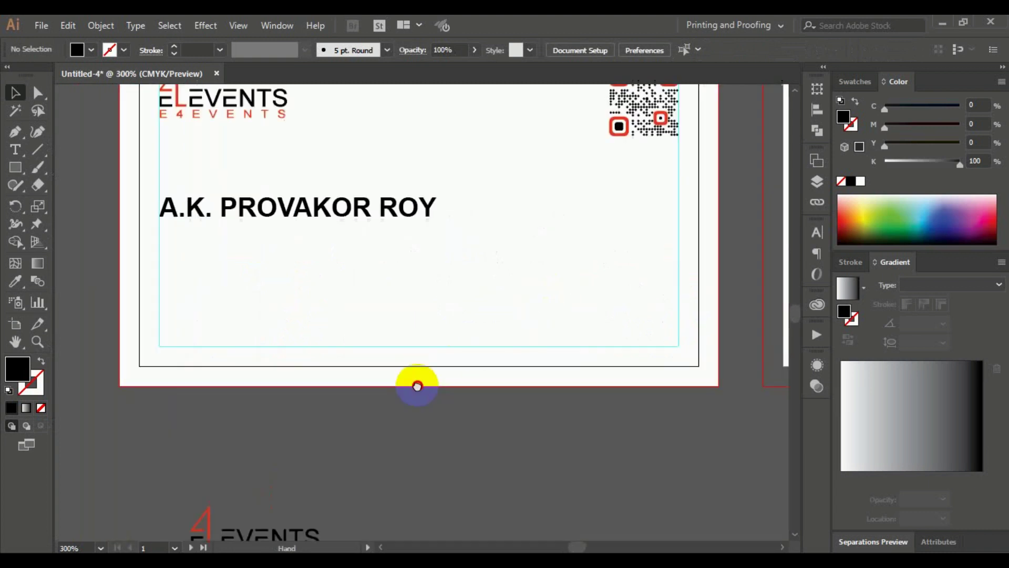
{"action": "left_click_drag", "start_coordinate": [272, 276], "coordinate": [521, 276]}
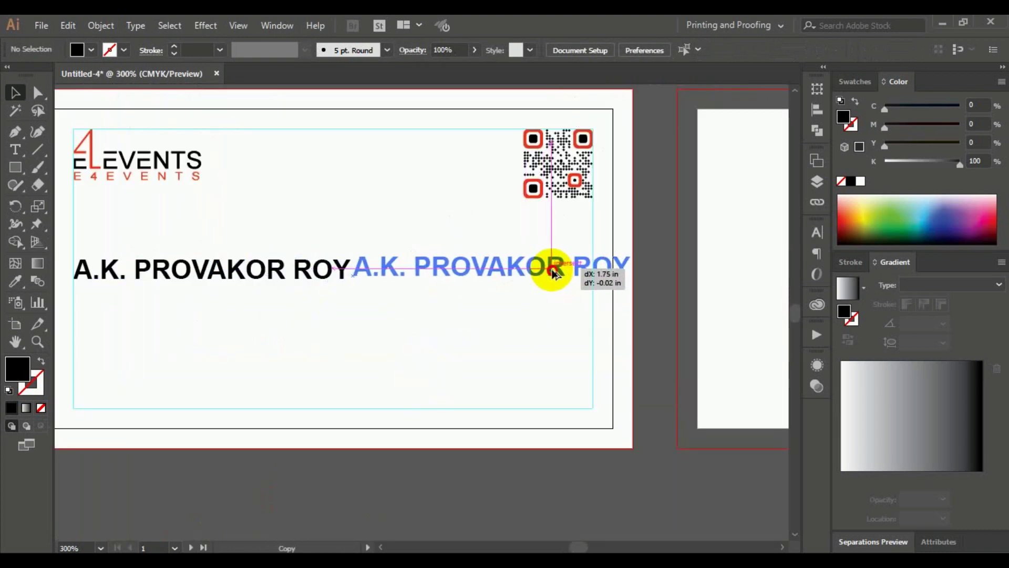
Retype the copied text as MANAGING DIRECTOR and scale it down to 7.2 pt.
{"action": "double_click", "coordinate": [380, 286]}
{"action": "key", "text": "ctrl+a"}
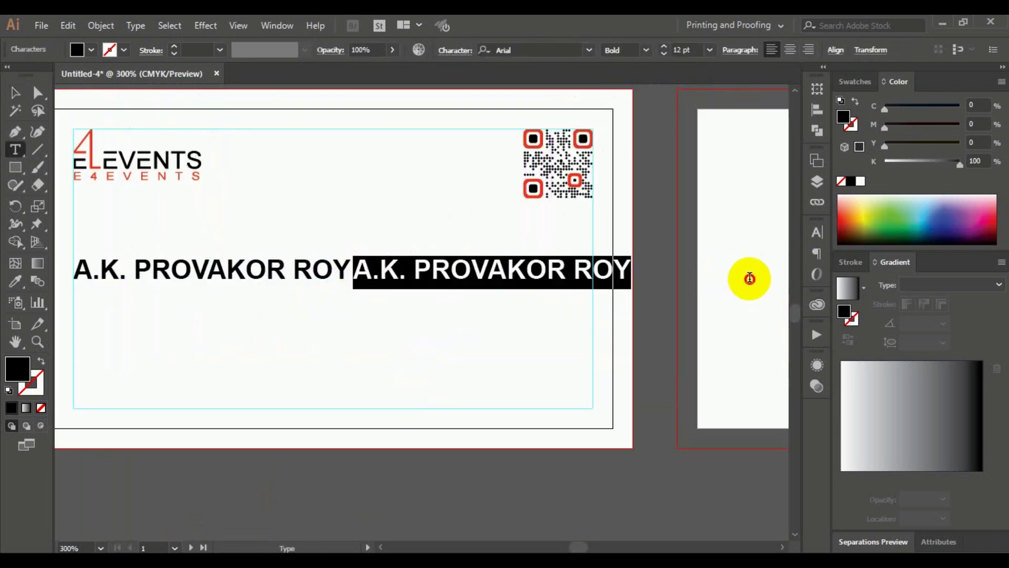
{"action": "type", "text": "GE"}
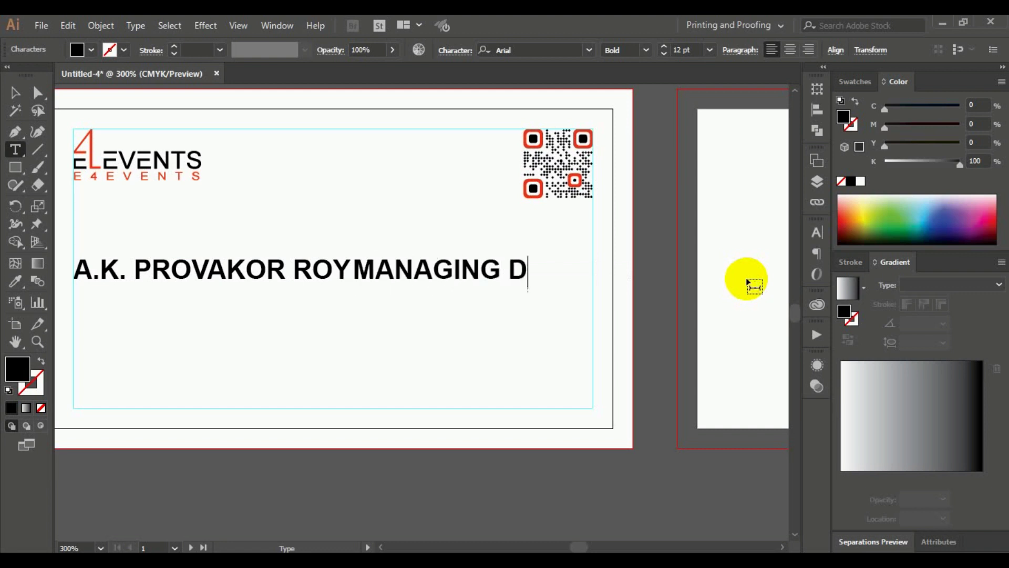
{"action": "left_click", "coordinate": [15, 93]}
{"action": "left_click", "coordinate": [522, 274]}
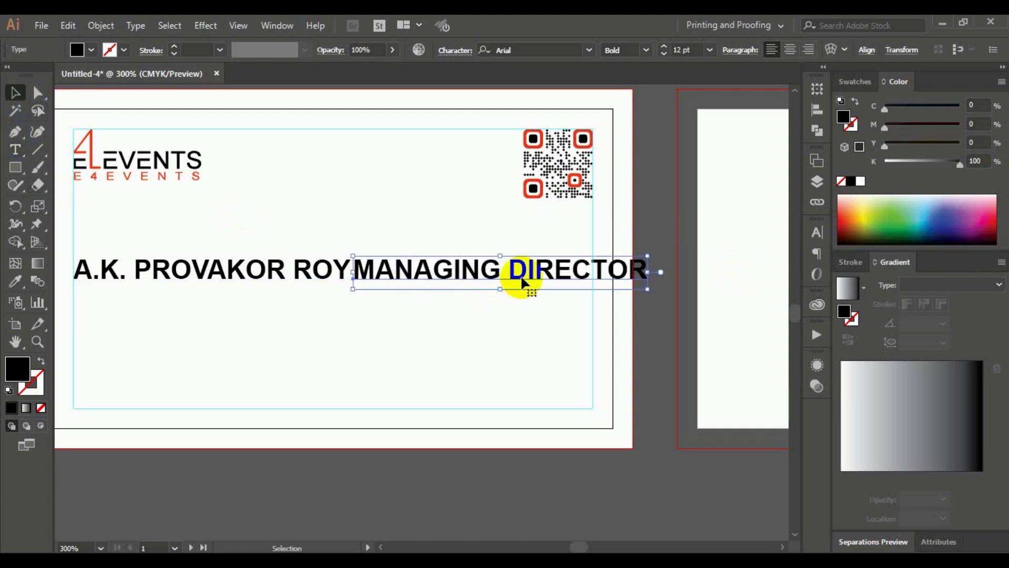
{"action": "left_click_drag", "start_coordinate": [646, 267], "coordinate": [589, 269]}
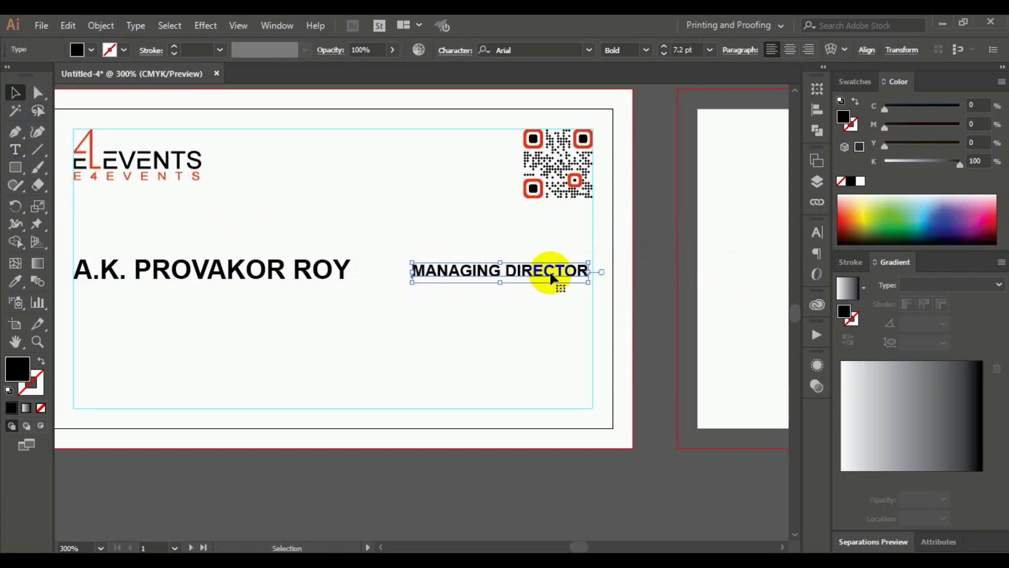
Align the MANAGING DIRECTOR title's right edge to the right margin guide.
{"action": "key", "text": "ctrl+space"}
{"action": "left_click", "coordinate": [385, 266], "text": "ctrl"}
{"action": "left_click", "coordinate": [475, 275], "text": "ctrl+alt"}
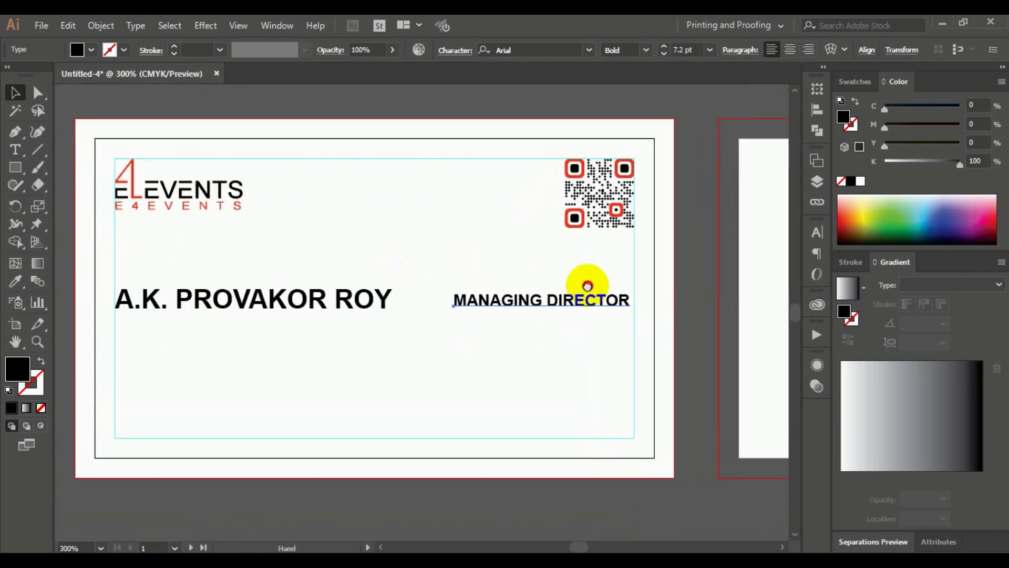
{"action": "left_click_drag", "start_coordinate": [612, 299], "coordinate": [617, 300]}
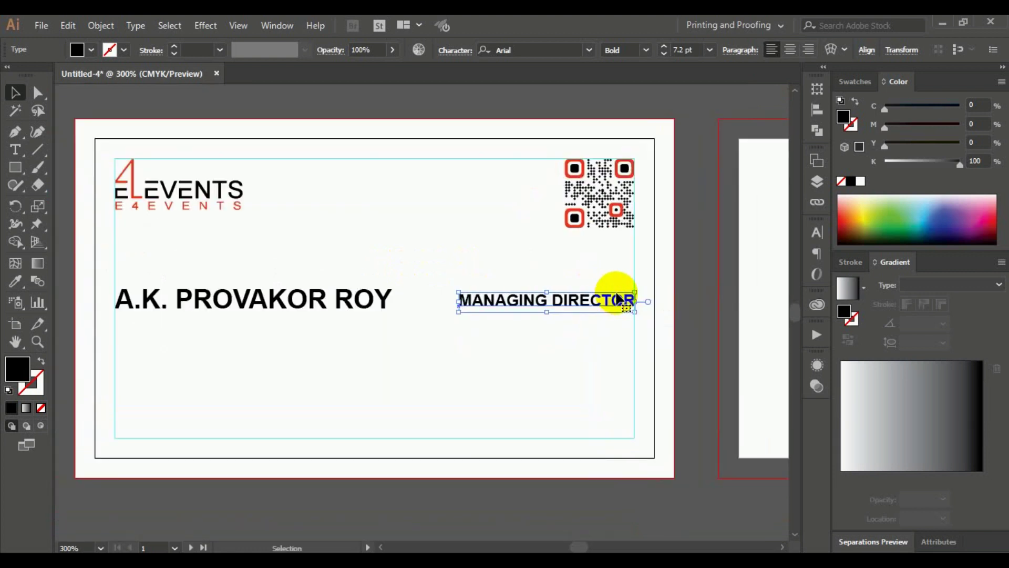
{"action": "left_click", "coordinate": [817, 233]}
{"action": "left_click", "coordinate": [790, 268]}
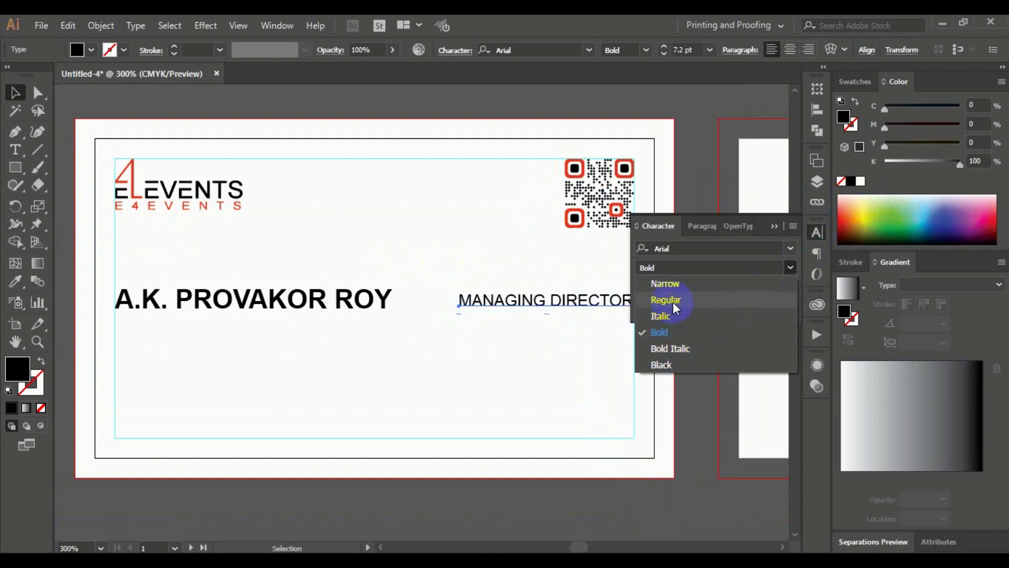
Set the MANAGING DIRECTOR title to Arial Regular.
{"action": "left_click", "coordinate": [673, 301]}
{"action": "left_click", "coordinate": [578, 379]}
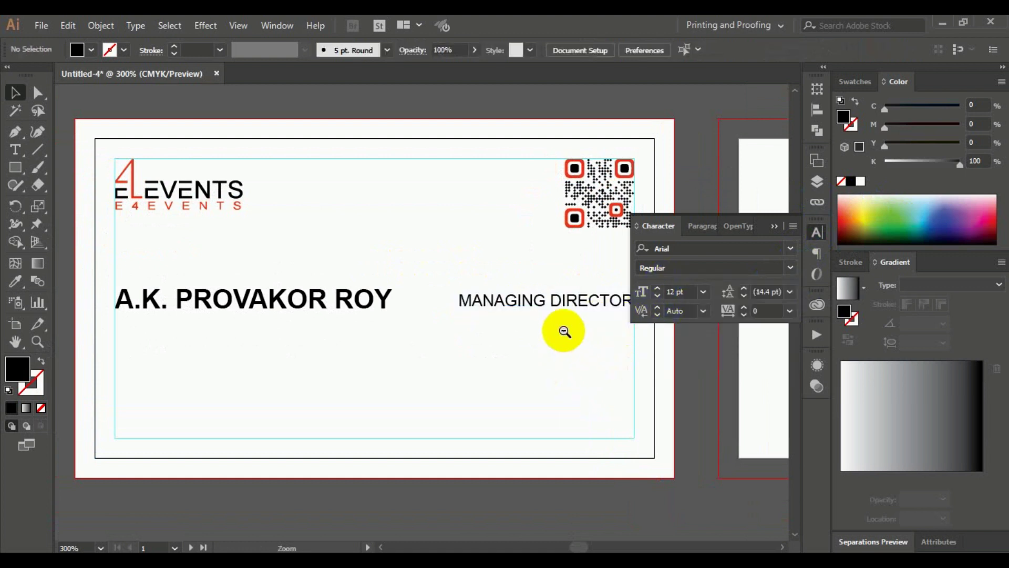
{"action": "left_click_drag", "start_coordinate": [563, 332], "coordinate": [615, 286]}
{"action": "key", "text": "ctrl+plus"}
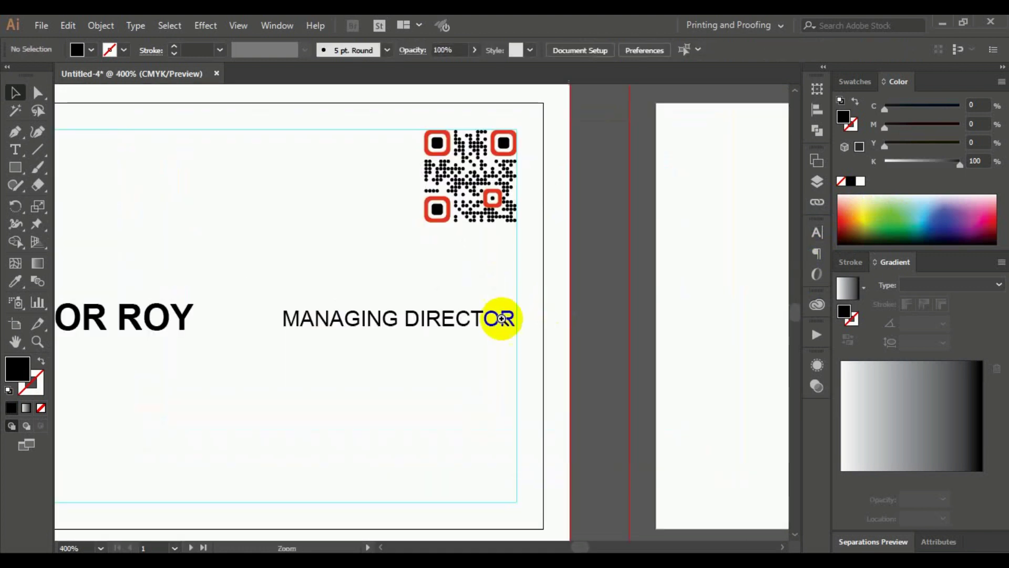
{"action": "key", "text": "ctrl+plus"}
{"action": "scroll", "coordinate": [421, 315], "scroll_direction": "left", "scroll_amount": 5}
Scale the name down to 11.25 pt and line it up level with the title.
{"action": "left_click", "coordinate": [340, 330]}
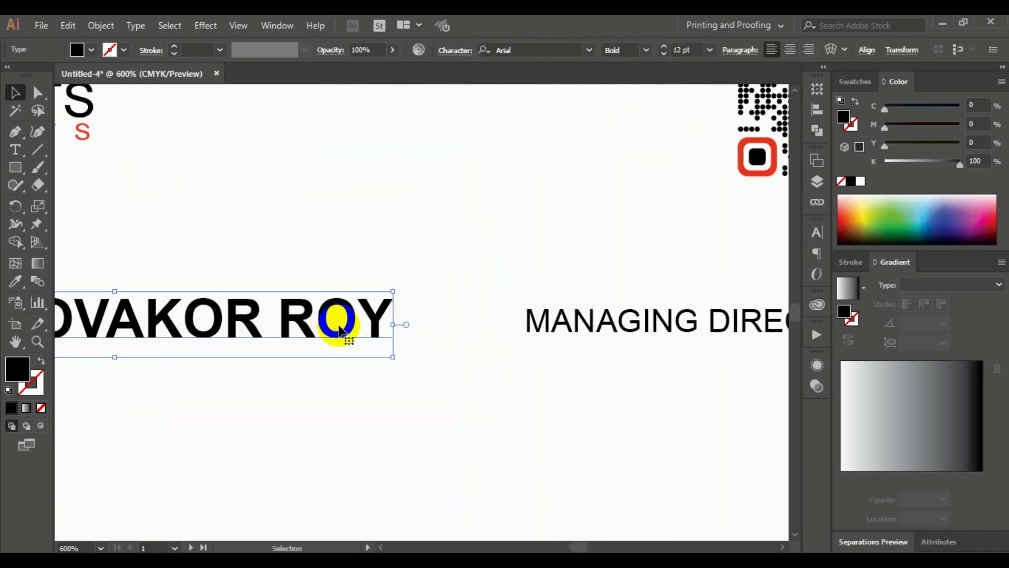
{"action": "mouse_move", "coordinate": [392, 291]}
{"action": "left_mouse_down"}
{"action": "mouse_move", "coordinate": [371, 322]}
{"action": "mouse_move", "coordinate": [387, 361]}
{"action": "mouse_move", "coordinate": [358, 352]}
{"action": "left_mouse_up"}
{"action": "scroll", "coordinate": [401, 331], "scroll_direction": "left", "scroll_amount": 5}
{"action": "scroll", "coordinate": [410, 331], "scroll_direction": "down", "scroll_amount": 1}
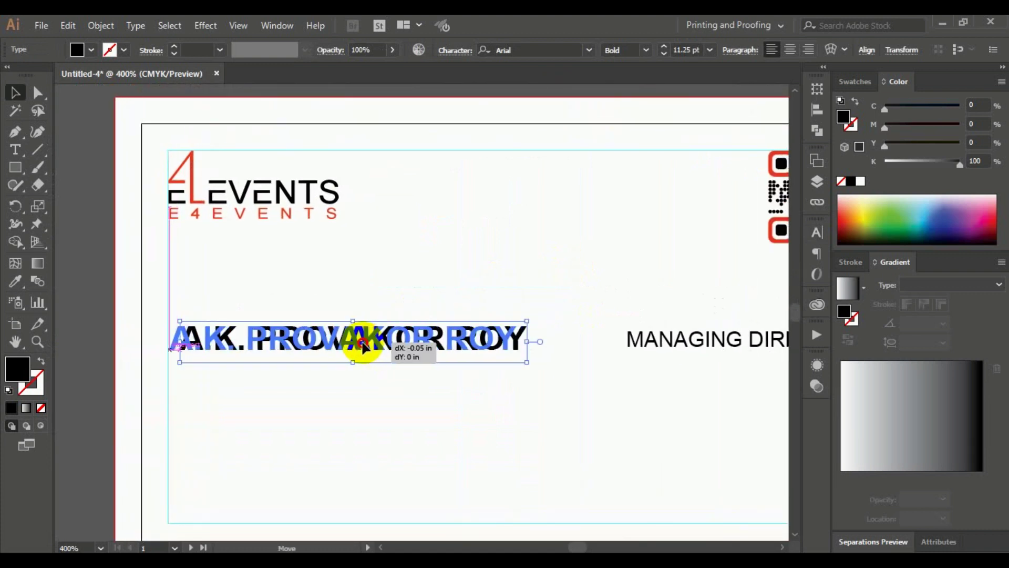
{"action": "left_click_drag", "start_coordinate": [509, 364], "coordinate": [365, 364]}
{"action": "left_click_drag", "start_coordinate": [557, 335], "coordinate": [551, 336]}
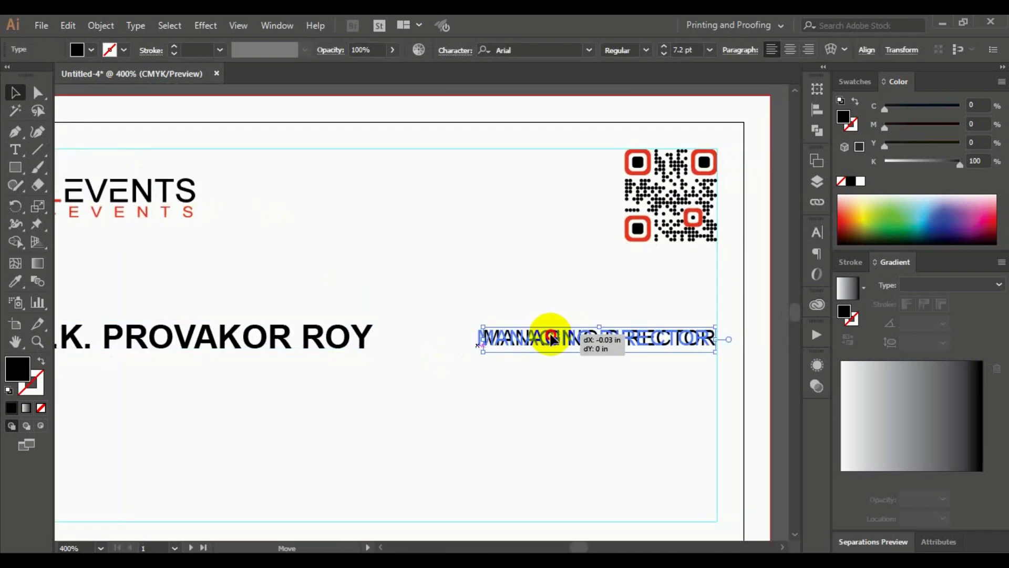
{"action": "left_click_drag", "start_coordinate": [347, 305], "coordinate": [637, 368]}
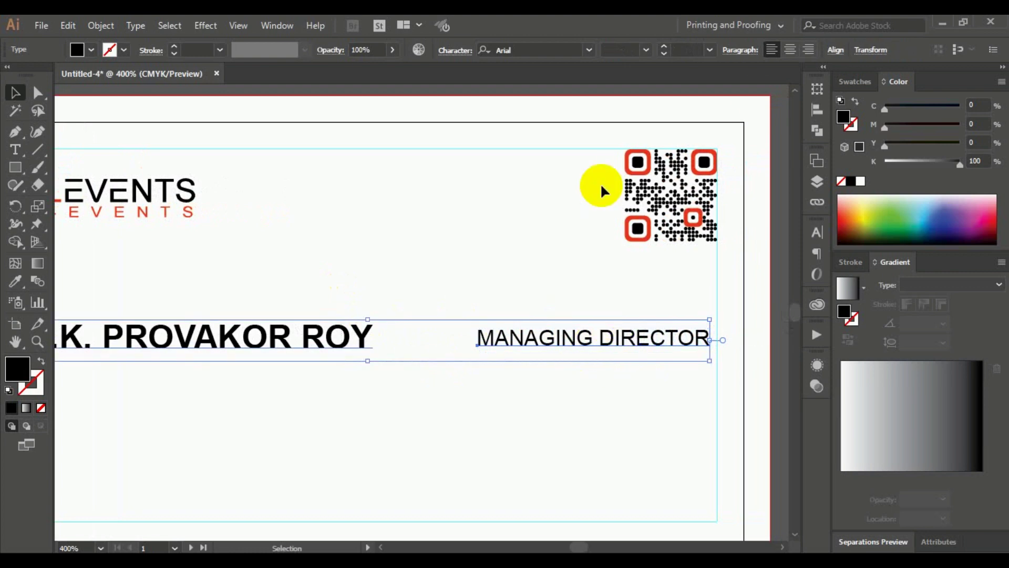
{"action": "left_click", "coordinate": [790, 50]}
{"action": "key", "text": "ctrl+z"}
{"action": "left_click", "coordinate": [552, 365]}
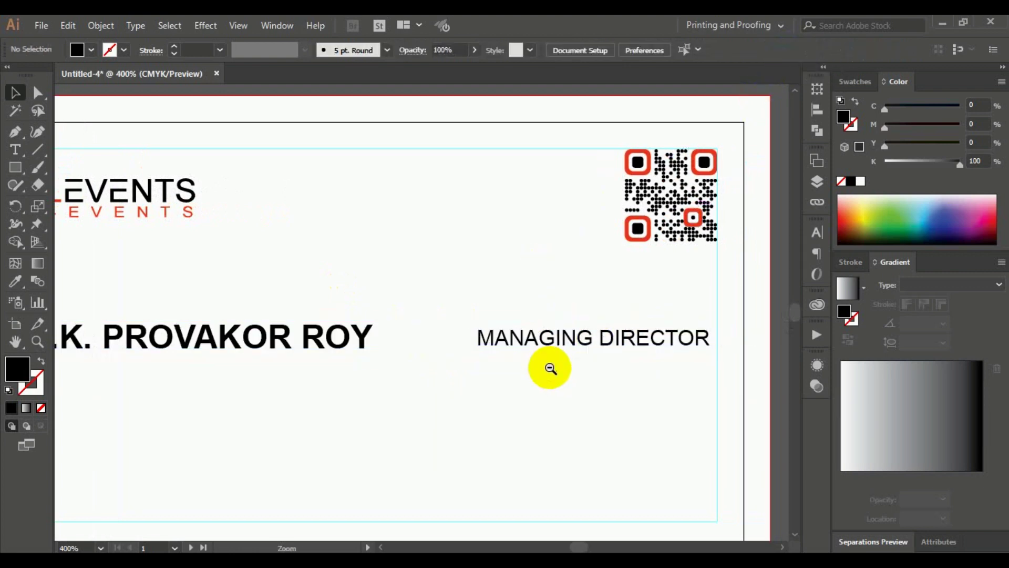
Undo an accidental edit to one word of the name, then zoom in on the name area.
{"action": "key", "text": "ctrl+minus"}
{"action": "key", "text": "ctrl+minus"}
{"action": "key", "text": "ctrl+plus"}
{"action": "key", "text": "t"}
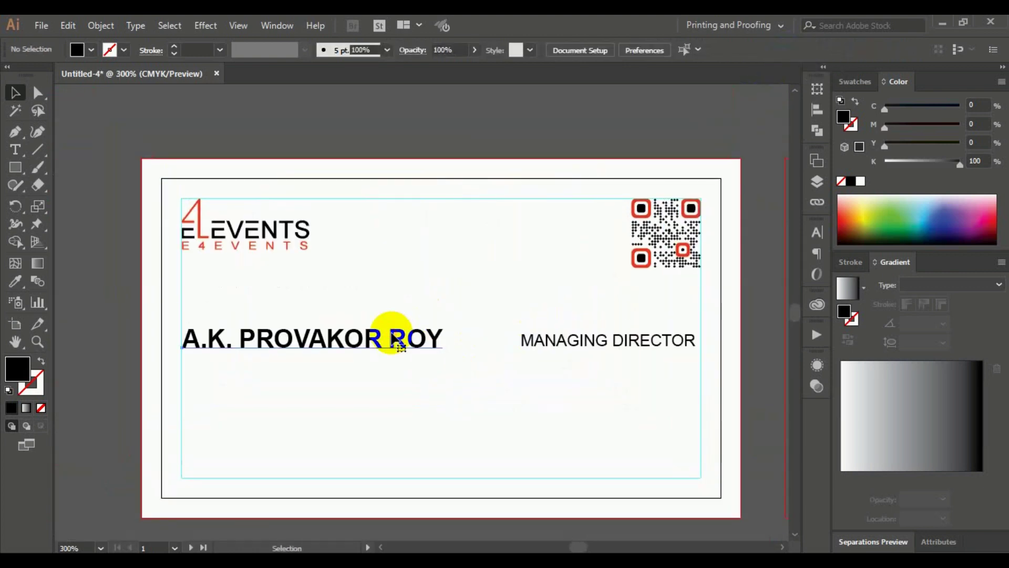
{"action": "double_click", "coordinate": [389, 332]}
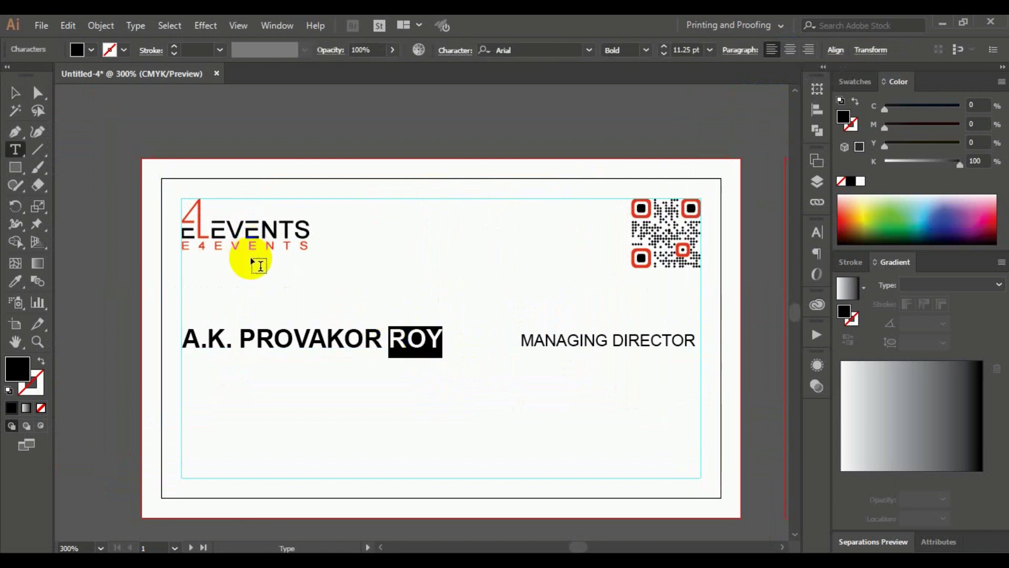
{"action": "type", "text": "v"}
{"action": "key", "text": "ctrl+z"}
{"action": "left_click", "coordinate": [15, 93]}
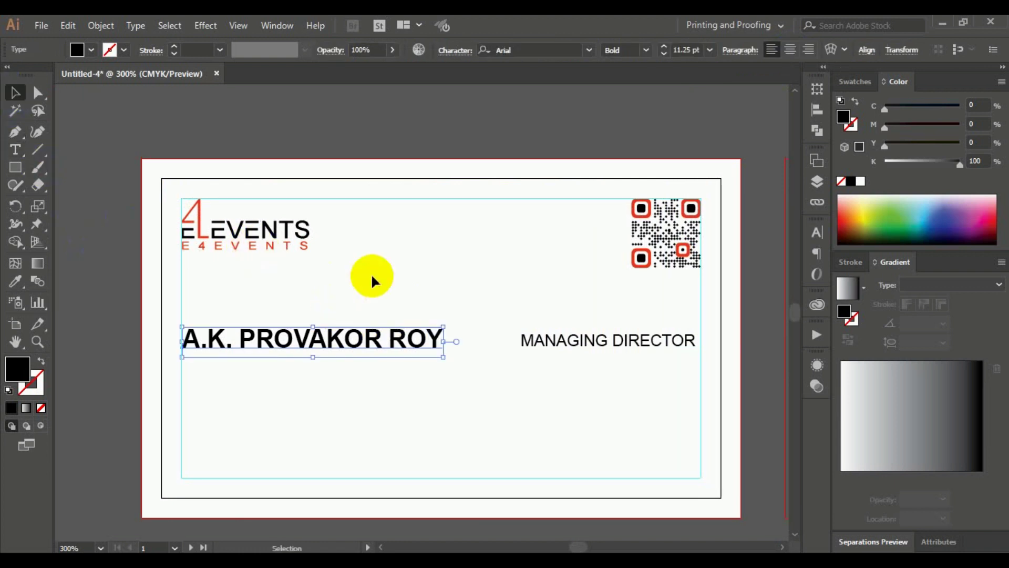
{"action": "left_click", "coordinate": [446, 431]}
{"action": "left_click_drag", "start_coordinate": [512, 451], "coordinate": [462, 353]}
{"action": "key", "text": "ctrl+equal"}
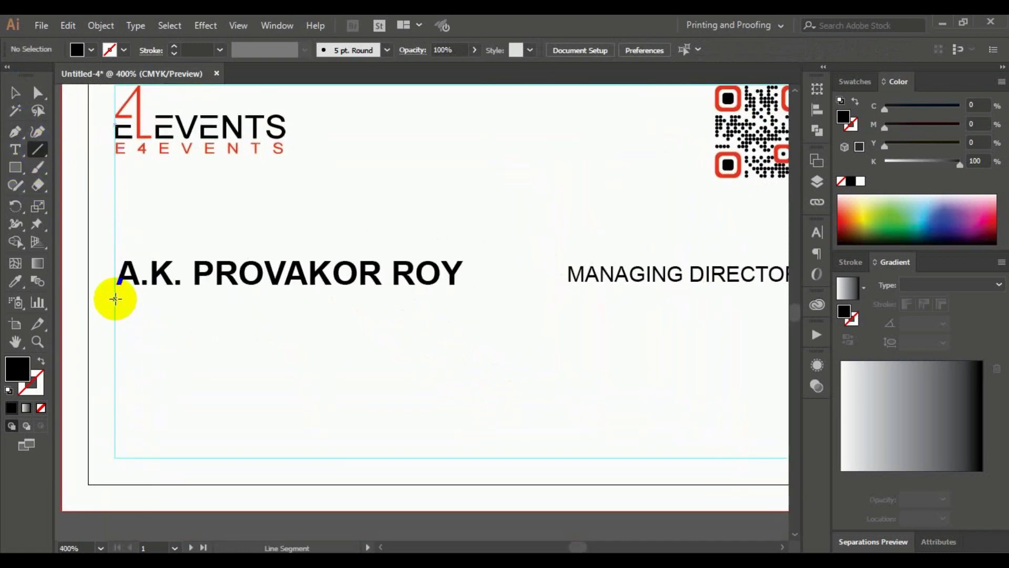
Draw a horizontal line across the card beneath the name and MANAGING DIRECTOR.
{"action": "left_click_drag", "start_coordinate": [116, 299], "coordinate": [413, 302]}
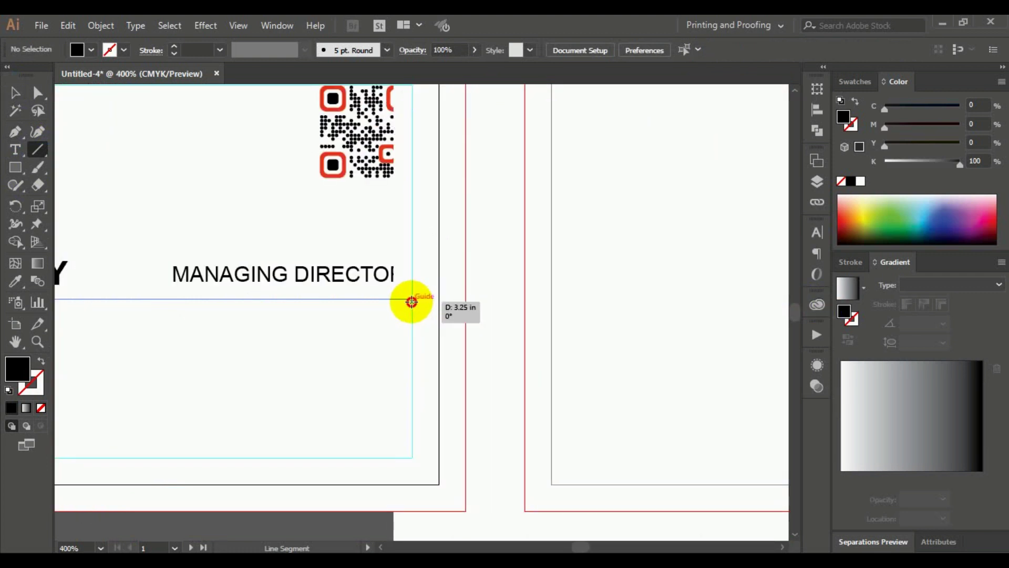
{"action": "left_click_drag", "start_coordinate": [411, 302], "coordinate": [410, 299]}
{"action": "key", "text": "ctrl+minus"}
{"action": "mouse_move", "coordinate": [322, 275]}
{"action": "left_mouse_down"}
{"action": "mouse_move", "coordinate": [520, 272]}
{"action": "mouse_move", "coordinate": [501, 277]}
{"action": "left_mouse_up"}
Give the line a dark stroke from the Stroke swatches.
{"action": "left_click", "coordinate": [124, 50]}
{"action": "left_click", "coordinate": [41, 77]}
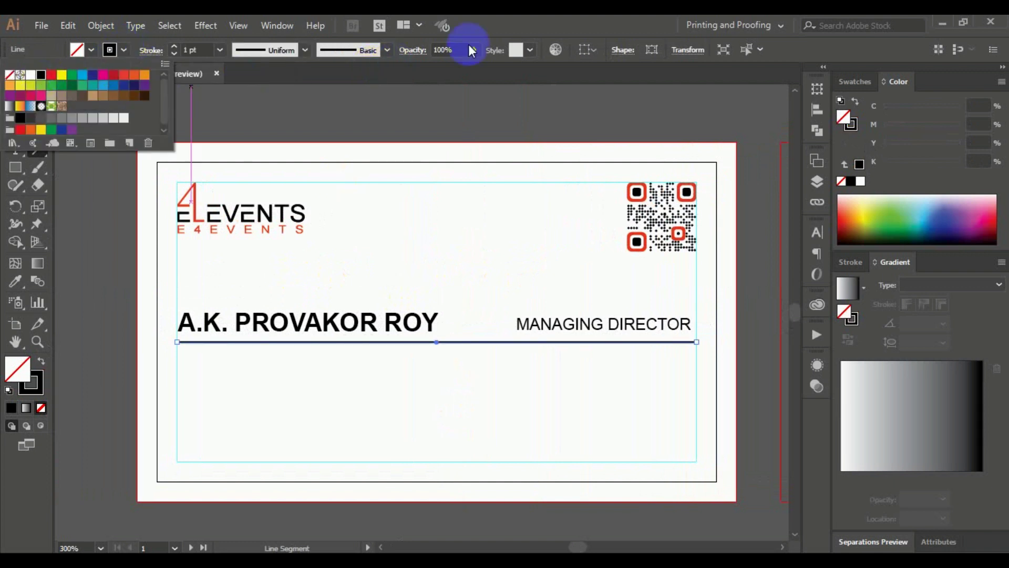
{"action": "left_click", "coordinate": [372, 231]}
{"action": "left_click", "coordinate": [14, 94]}
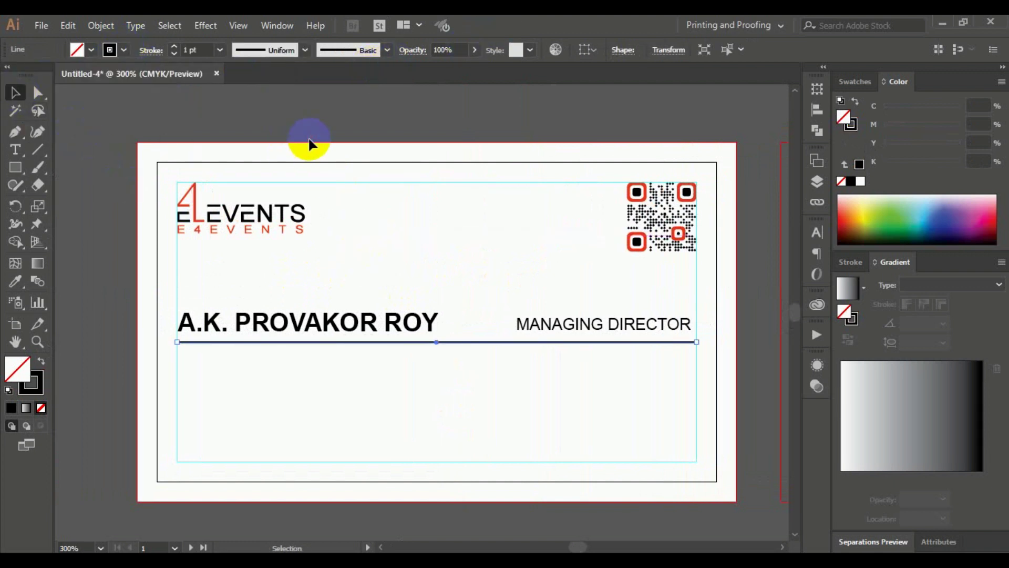
{"action": "left_click", "coordinate": [309, 141]}
Outline the line's stroke so the rule becomes a solid black filled bar.
{"action": "left_click", "coordinate": [352, 343]}
{"action": "right_click", "coordinate": [352, 343]}
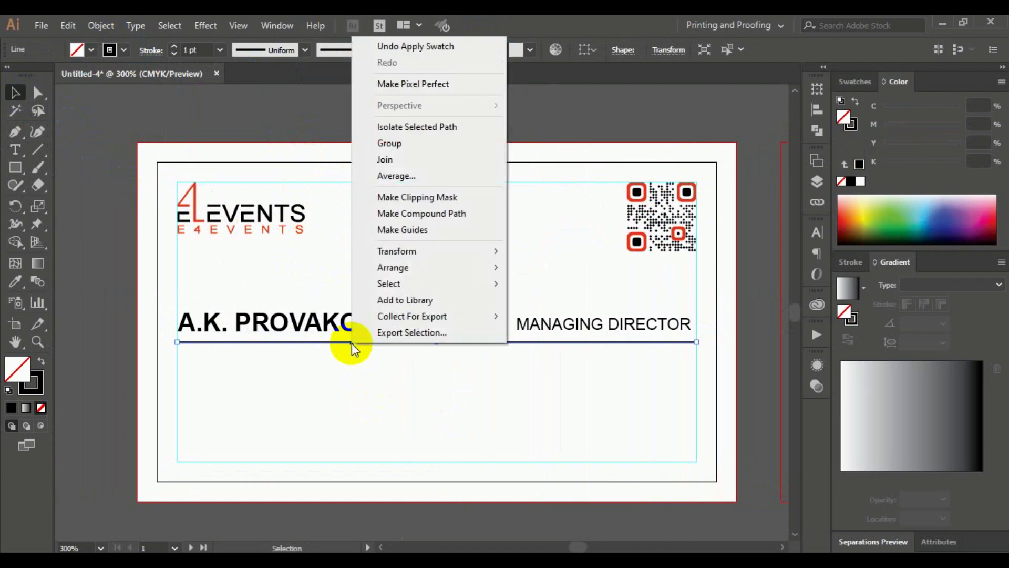
{"action": "left_click", "coordinate": [101, 25]}
{"action": "left_click", "coordinate": [252, 176]}
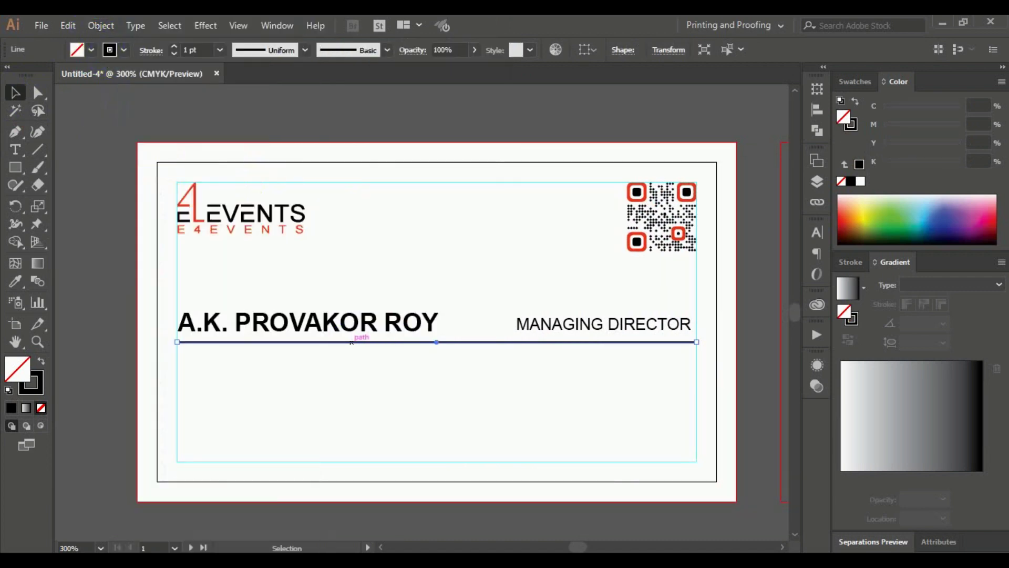
{"action": "left_click", "coordinate": [473, 297], "text": "ctrl"}
{"action": "left_click", "coordinate": [421, 287], "text": "ctrl+alt"}
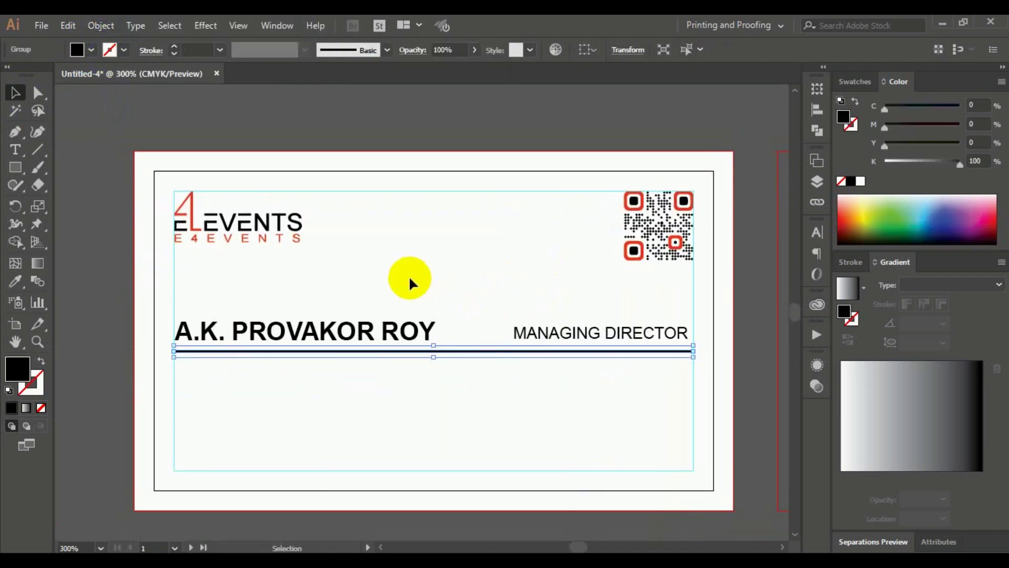
{"action": "left_click", "coordinate": [463, 382]}
Nudge the black rule slightly down with the arrow key and check its position.
{"action": "left_click", "coordinate": [444, 317], "text": "ctrl+alt"}
{"action": "left_click", "coordinate": [437, 297], "text": "ctrl"}
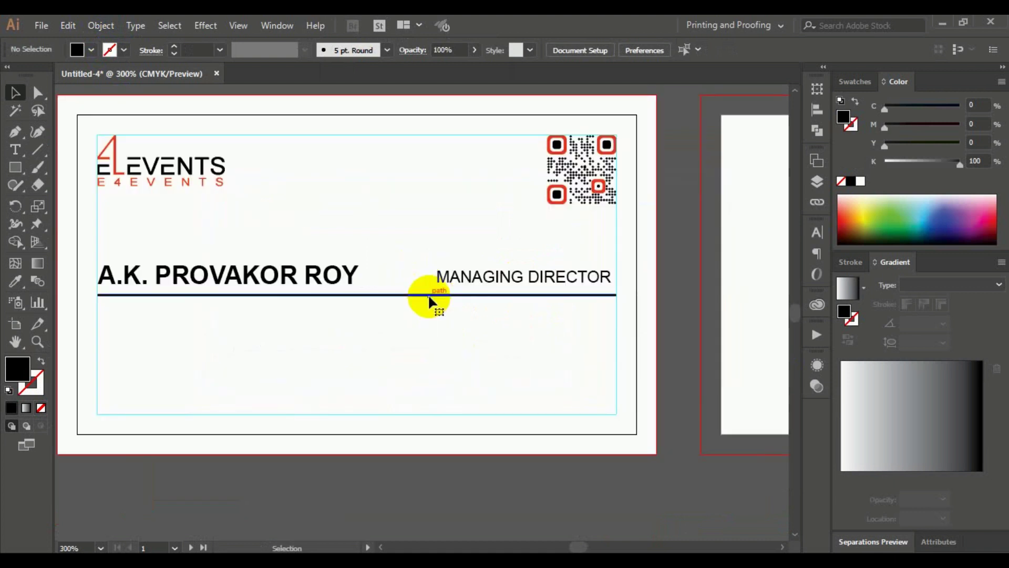
{"action": "left_click", "coordinate": [428, 295]}
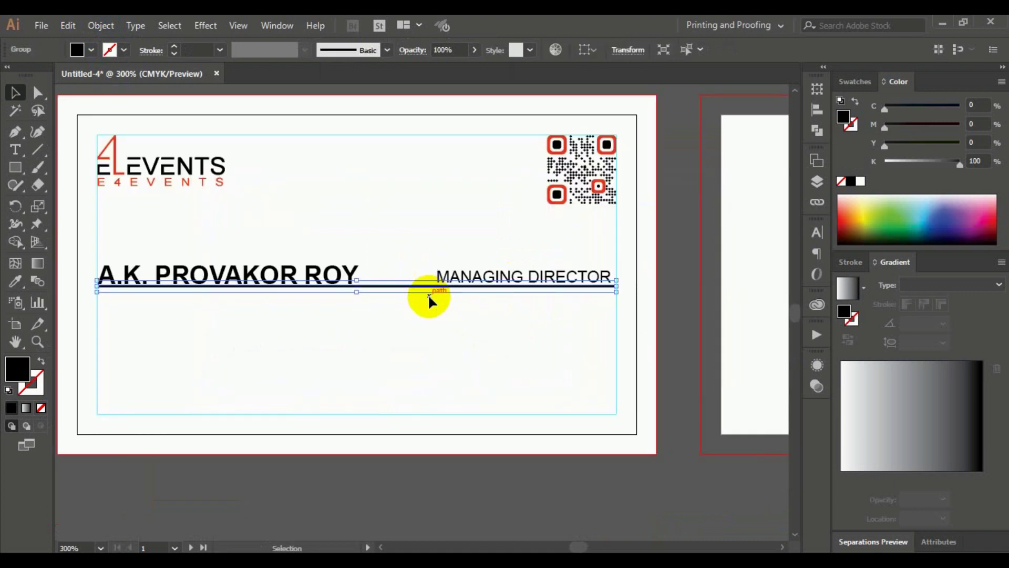
{"action": "key", "text": "Down"}
{"action": "left_click", "coordinate": [375, 353]}
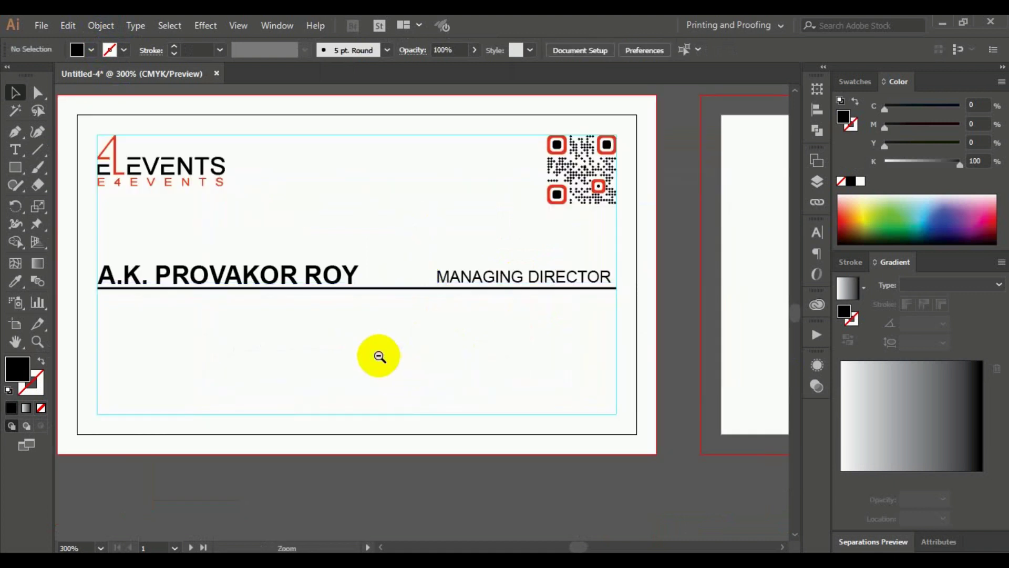
{"action": "left_click", "coordinate": [434, 322], "text": "ctrl+alt"}
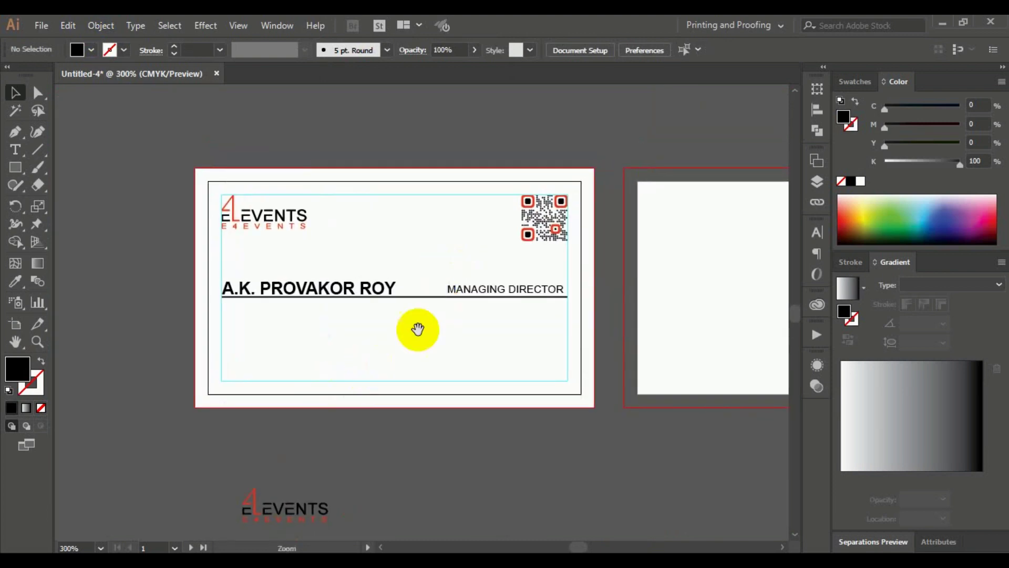
{"action": "mouse_move", "coordinate": [417, 329]}
{"action": "left_mouse_down"}
{"action": "mouse_move", "coordinate": [393, 339]}
{"action": "mouse_move", "coordinate": [392, 312]}
{"action": "left_mouse_up"}
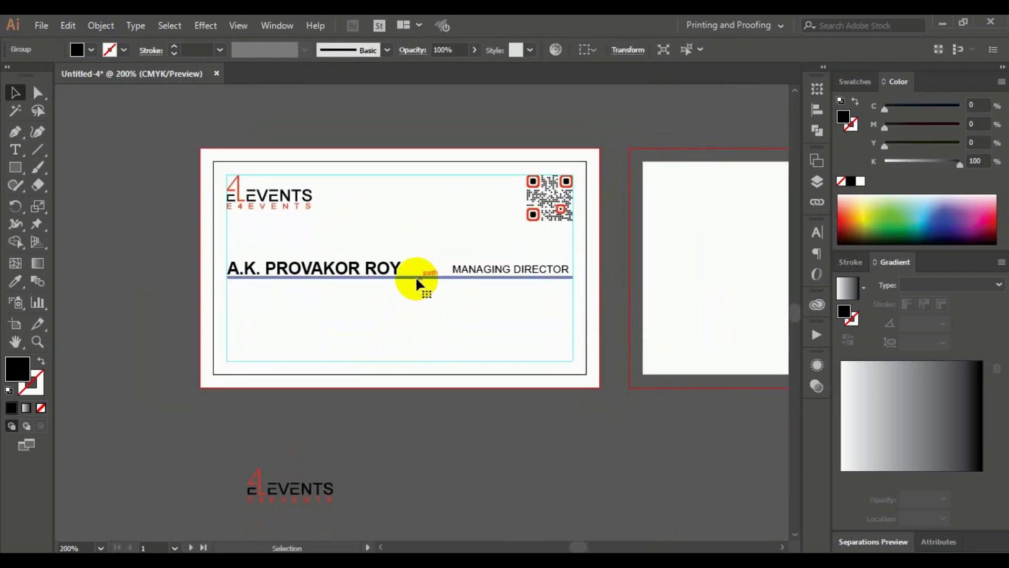
{"action": "left_click", "coordinate": [415, 276]}
{"action": "left_click", "coordinate": [433, 326]}
{"action": "scroll", "coordinate": [434, 324], "scroll_direction": "down", "scroll_amount": 3}
{"action": "scroll", "coordinate": [368, 368], "scroll_direction": "down", "scroll_amount": 3}
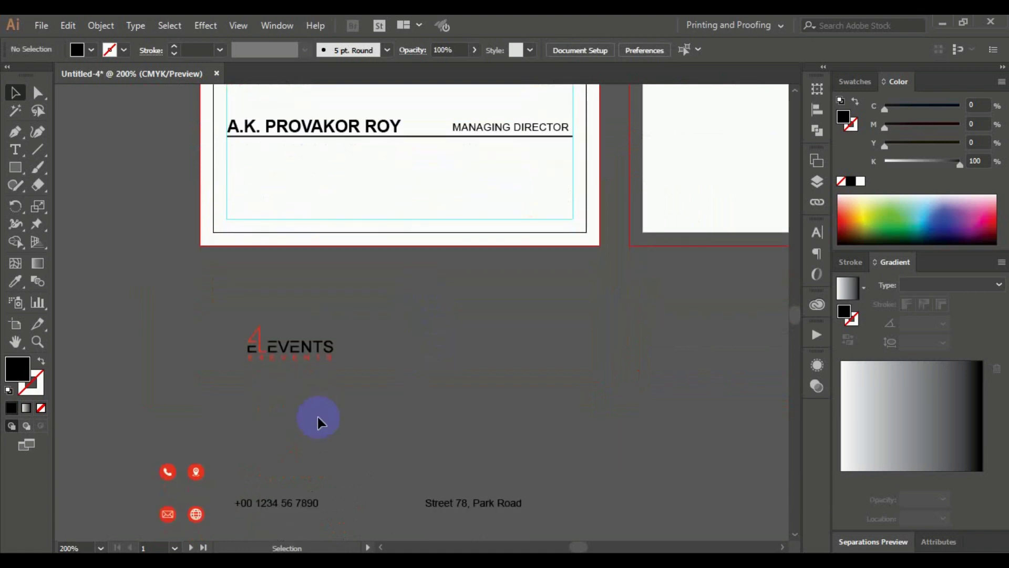
{"action": "left_click_drag", "start_coordinate": [322, 422], "coordinate": [502, 349]}
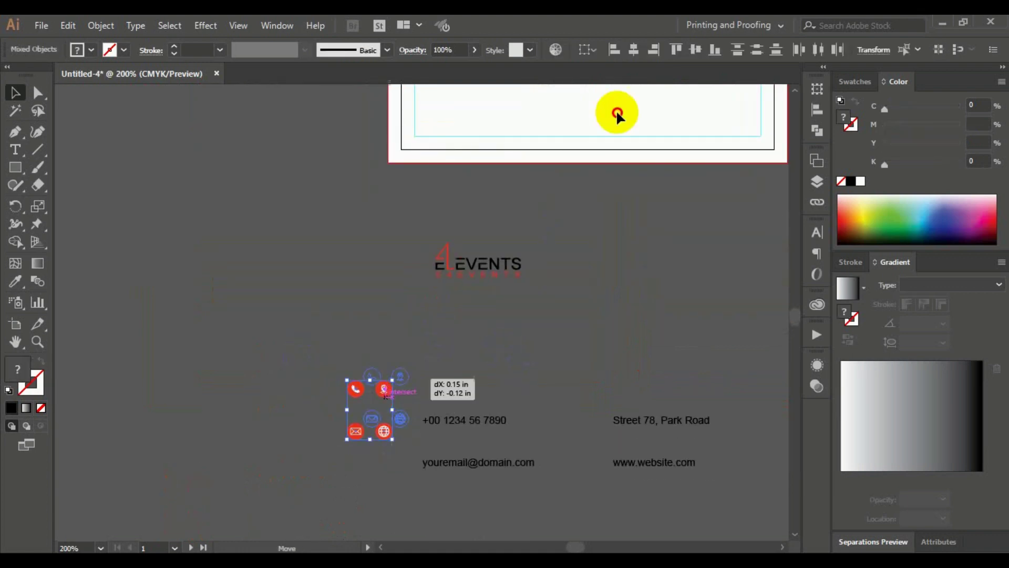
{"action": "left_click_drag", "start_coordinate": [386, 390], "coordinate": [614, 112]}
{"action": "scroll", "coordinate": [552, 158], "scroll_direction": "up", "scroll_amount": 3, "text": "alt"}
{"action": "mouse_move", "coordinate": [518, 310]}
{"action": "left_mouse_down"}
{"action": "mouse_move", "coordinate": [555, 299]}
{"action": "mouse_move", "coordinate": [233, 245]}
{"action": "left_mouse_up"}
{"action": "left_click", "coordinate": [497, 295]}
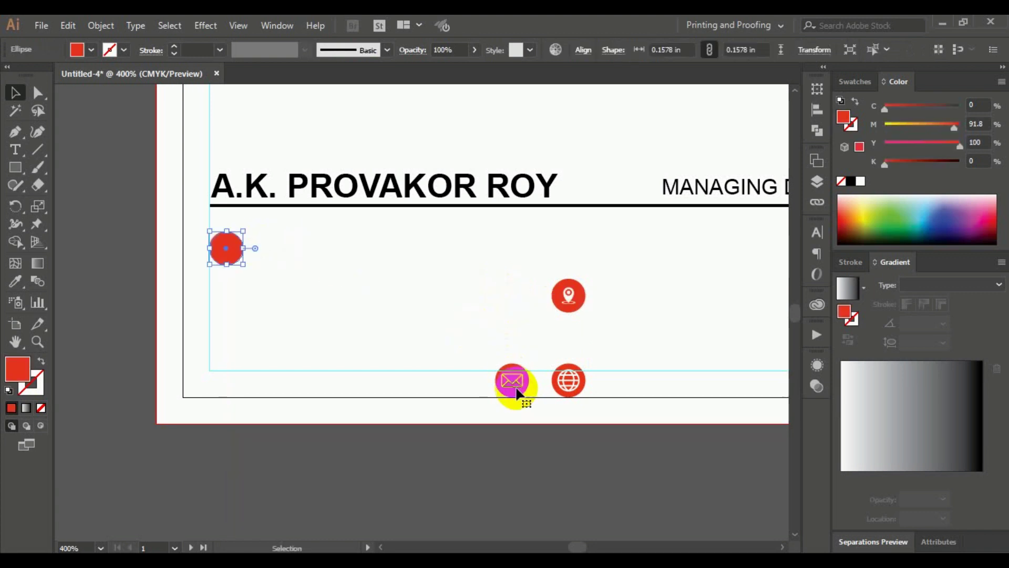
{"action": "left_click", "coordinate": [525, 411]}
{"action": "mouse_move", "coordinate": [513, 388]}
{"action": "left_mouse_down"}
{"action": "mouse_move", "coordinate": [342, 335]}
{"action": "mouse_move", "coordinate": [228, 342]}
{"action": "left_mouse_up"}
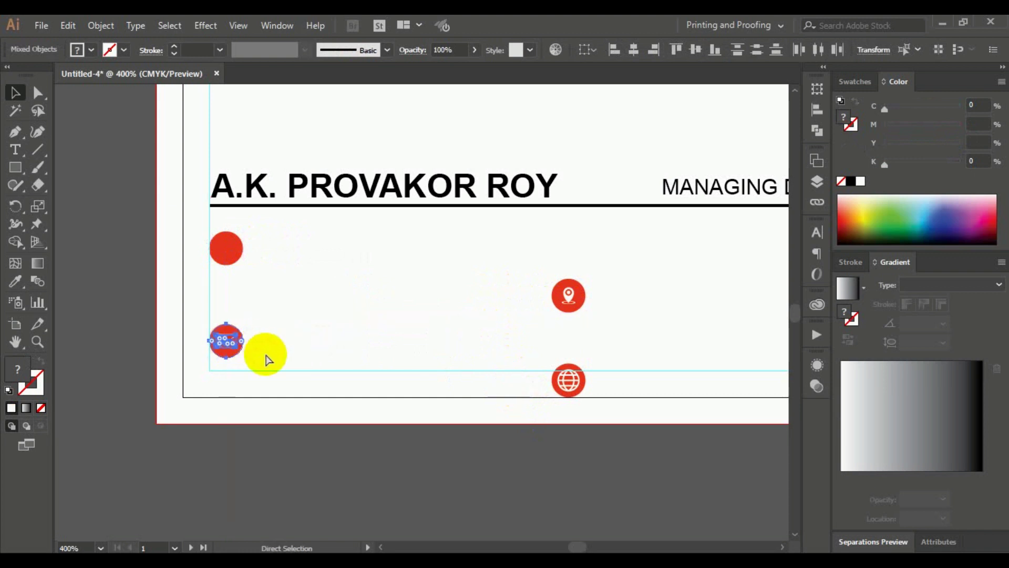
{"action": "left_click", "coordinate": [242, 243]}
{"action": "left_click_drag", "start_coordinate": [502, 286], "coordinate": [519, 307]}
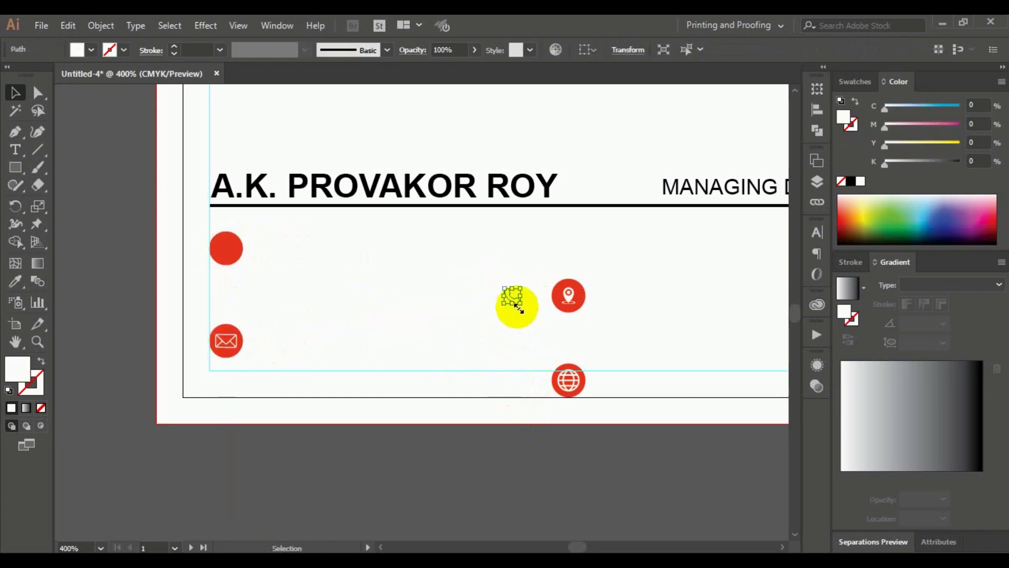
{"action": "key", "text": "ctrl+z"}
{"action": "key", "text": "ctrl+z"}
{"action": "key", "text": "ctrl+z"}
{"action": "key", "text": "ctrl+z"}
{"action": "key", "text": "ctrl+z"}
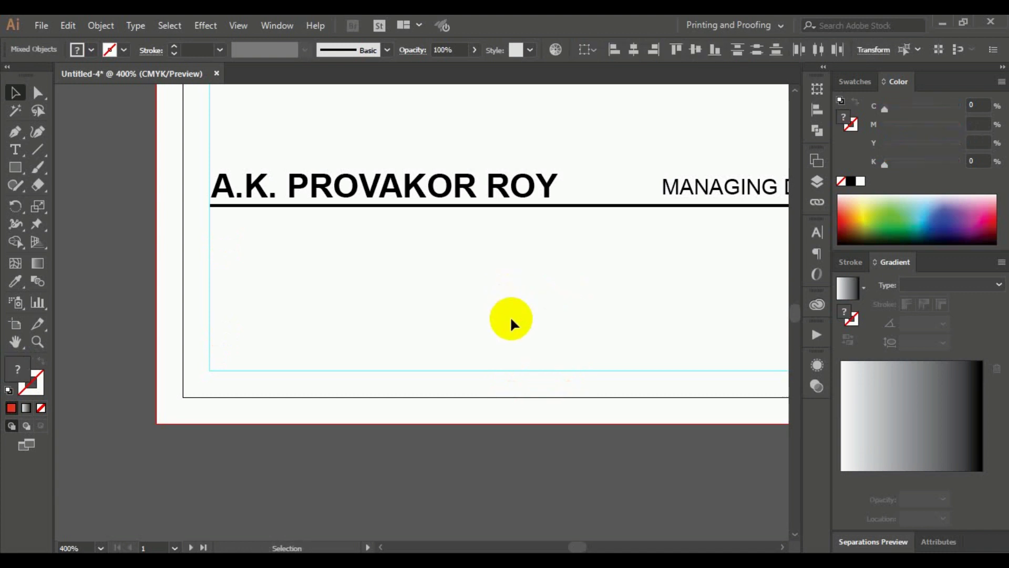
{"action": "left_click", "coordinate": [470, 347], "text": "alt"}
{"action": "scroll", "coordinate": [374, 381], "scroll_direction": "down", "scroll_amount": 5}
{"action": "scroll", "coordinate": [376, 315], "scroll_direction": "down", "scroll_amount": 3}
Group the parts of each contact icon: phone, envelope, location and globe.
{"action": "key", "text": "v"}
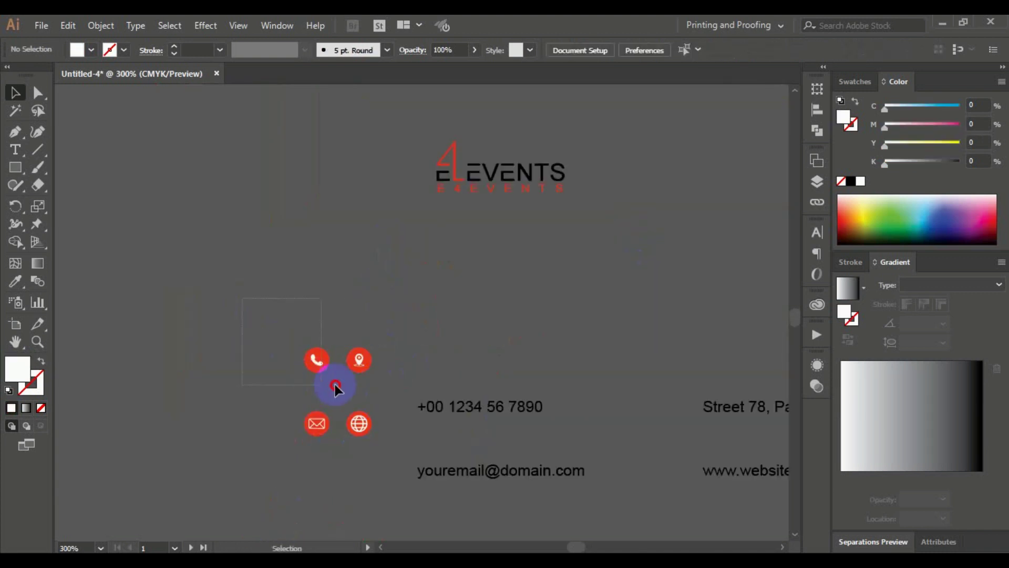
{"action": "right_click", "coordinate": [318, 368]}
{"action": "left_click", "coordinate": [360, 165]}
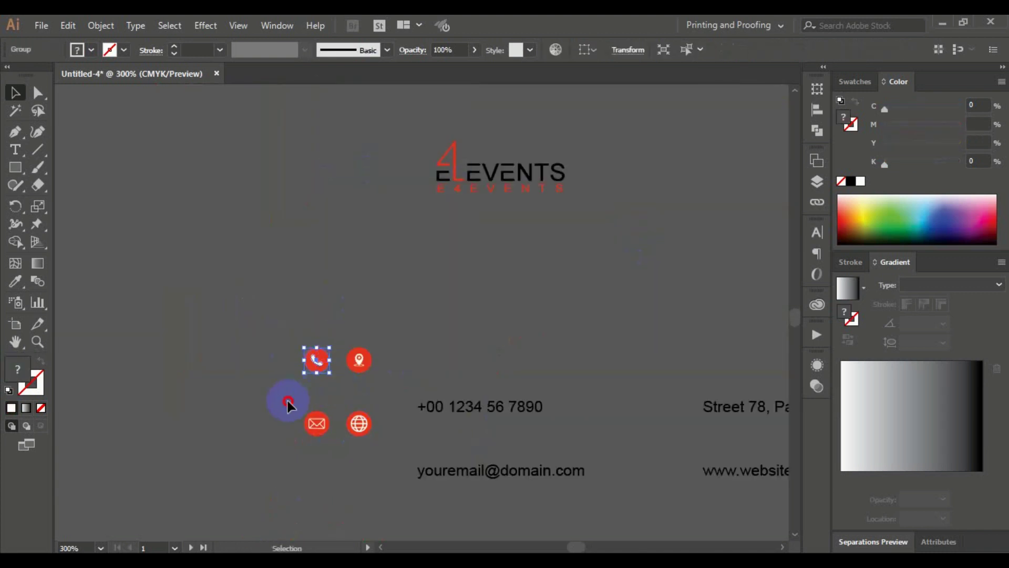
{"action": "left_click", "coordinate": [318, 424]}
{"action": "right_click", "coordinate": [319, 426]}
{"action": "left_click", "coordinate": [357, 325]}
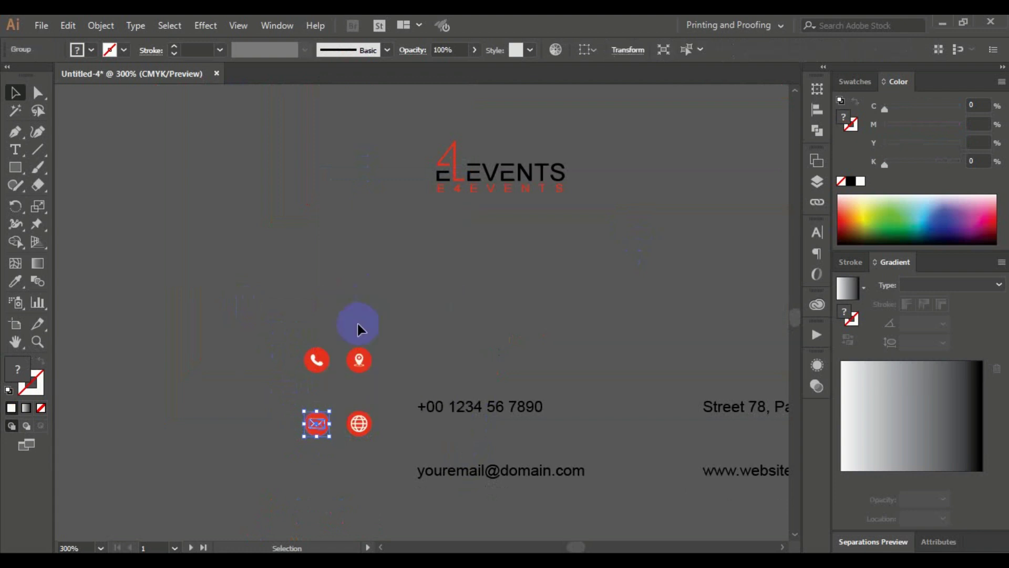
{"action": "right_click", "coordinate": [359, 361]}
{"action": "left_click", "coordinate": [392, 233]}
{"action": "left_click", "coordinate": [361, 423]}
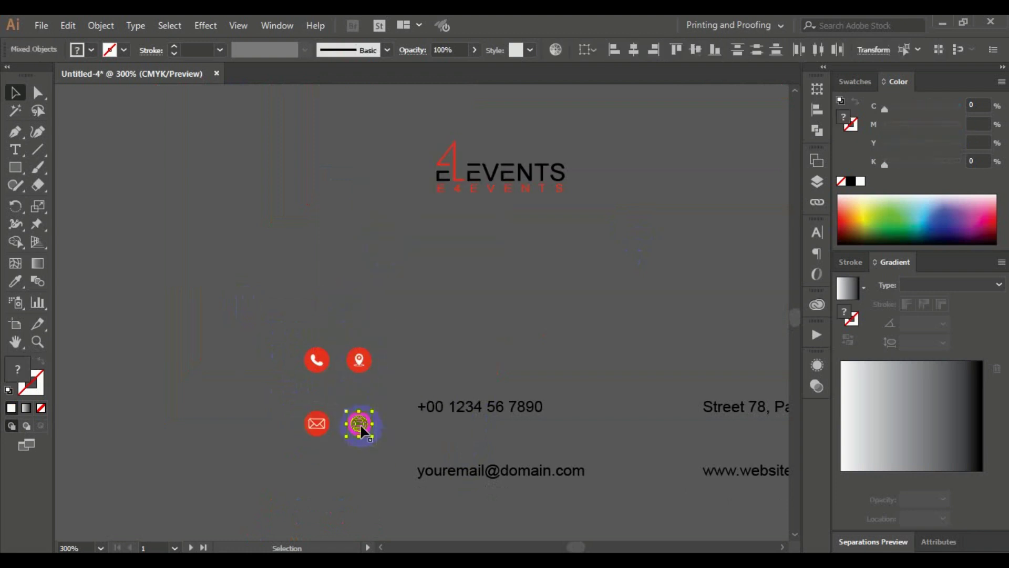
{"action": "right_click", "coordinate": [360, 425]}
{"action": "left_click", "coordinate": [414, 297]}
Marquee-select the four grouped icons and move them up into the card.
{"action": "scroll", "coordinate": [464, 329], "scroll_direction": "up", "scroll_amount": 3}
{"action": "left_click_drag", "start_coordinate": [214, 405], "coordinate": [361, 519]}
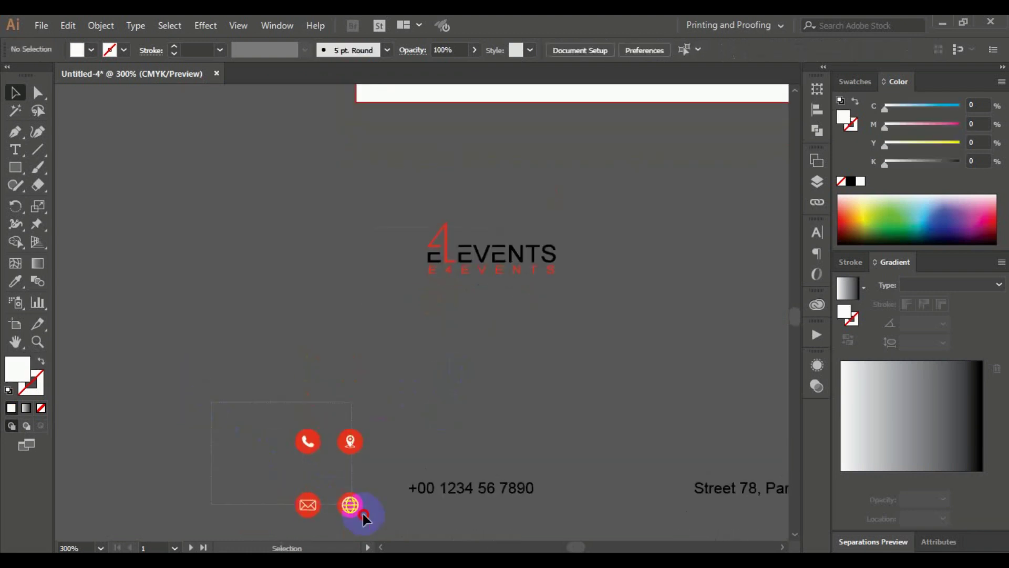
{"action": "left_click_drag", "start_coordinate": [350, 446], "coordinate": [310, 209]}
{"action": "key", "text": "ctrl+plus"}
{"action": "key", "text": "ctrl+plus"}
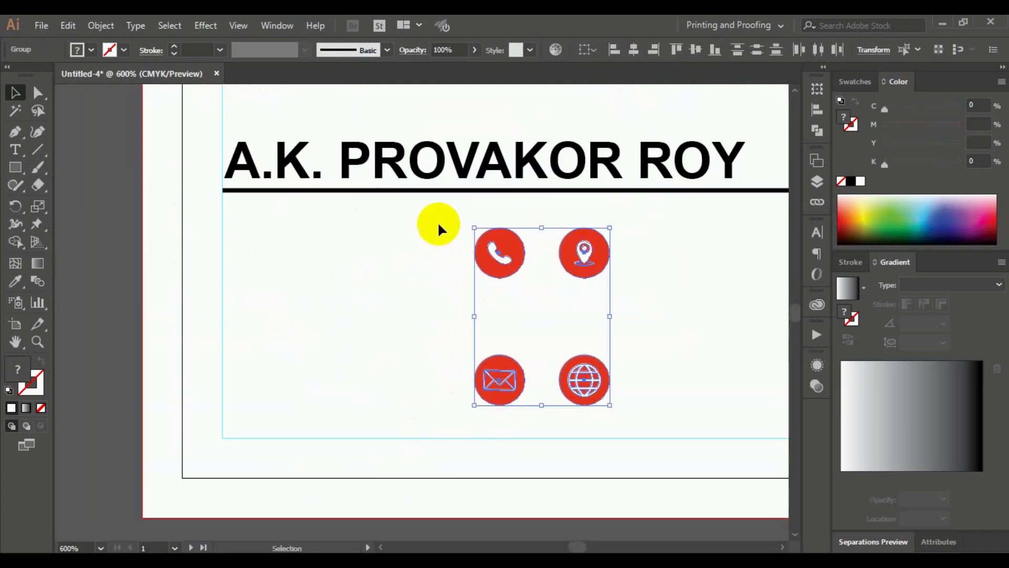
Move the phone and mail icons left and the location and globe icons right.
{"action": "left_click_drag", "start_coordinate": [437, 220], "coordinate": [516, 403]}
{"action": "left_click_drag", "start_coordinate": [504, 268], "coordinate": [251, 268]}
{"action": "left_click", "coordinate": [529, 342]}
{"action": "key", "text": "ctrl+minus"}
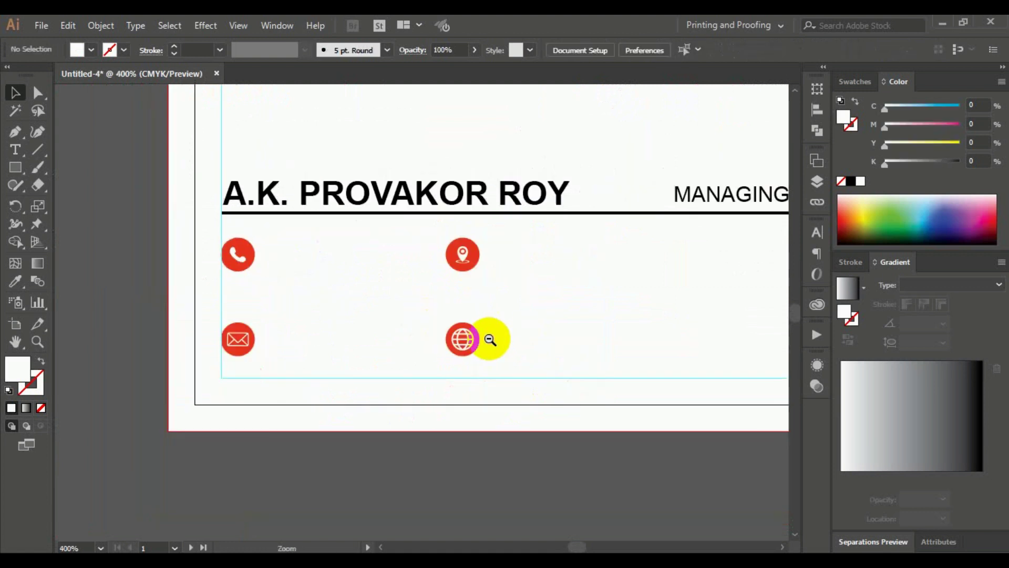
{"action": "key", "text": "ctrl+minus"}
{"action": "left_click_drag", "start_coordinate": [342, 341], "coordinate": [328, 315]}
{"action": "mouse_move", "coordinate": [323, 274]}
{"action": "left_mouse_down"}
{"action": "mouse_move", "coordinate": [484, 277]}
{"action": "mouse_move", "coordinate": [441, 279]}
{"action": "left_mouse_up"}
{"action": "key", "text": "ctrl+minus"}
{"action": "key", "text": "ctrl+minus"}
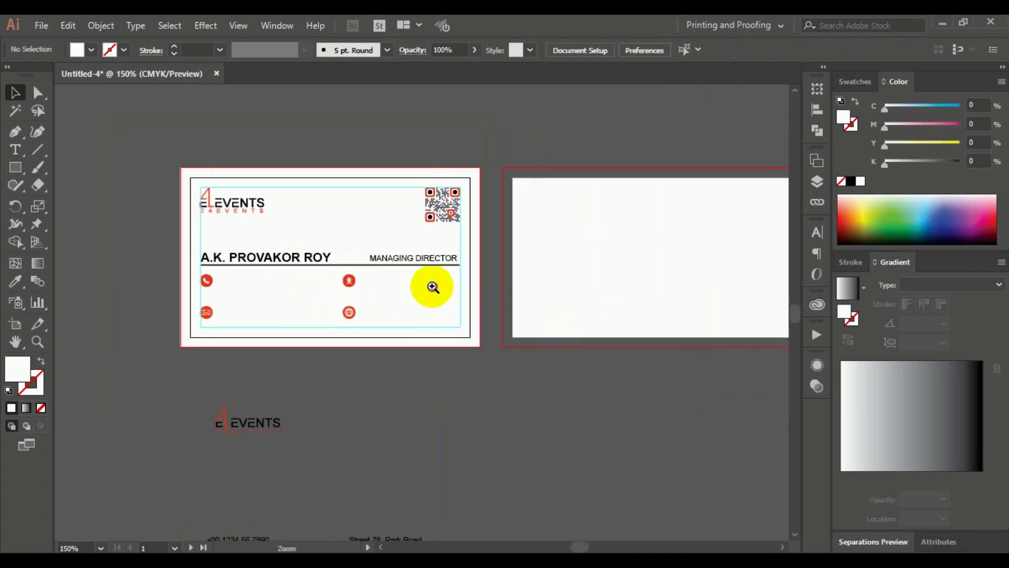
Zoom in around the MANAGING DIRECTOR title and check it by selecting it.
{"action": "left_click", "coordinate": [433, 286]}
{"action": "left_click", "coordinate": [420, 288]}
{"action": "left_click", "coordinate": [428, 321], "text": "alt"}
{"action": "left_click", "coordinate": [434, 344]}
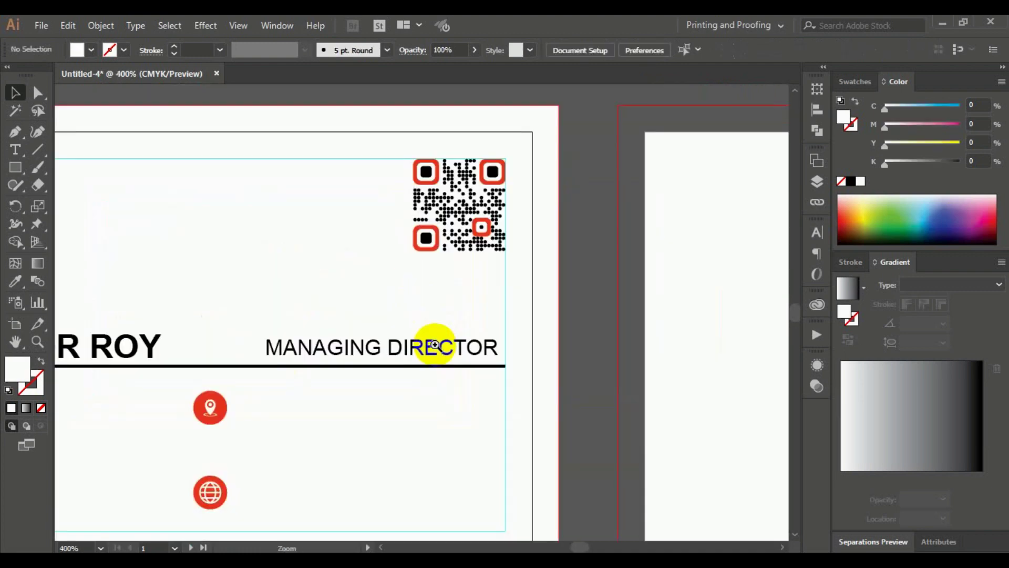
{"action": "key", "text": "v"}
{"action": "left_click", "coordinate": [465, 350]}
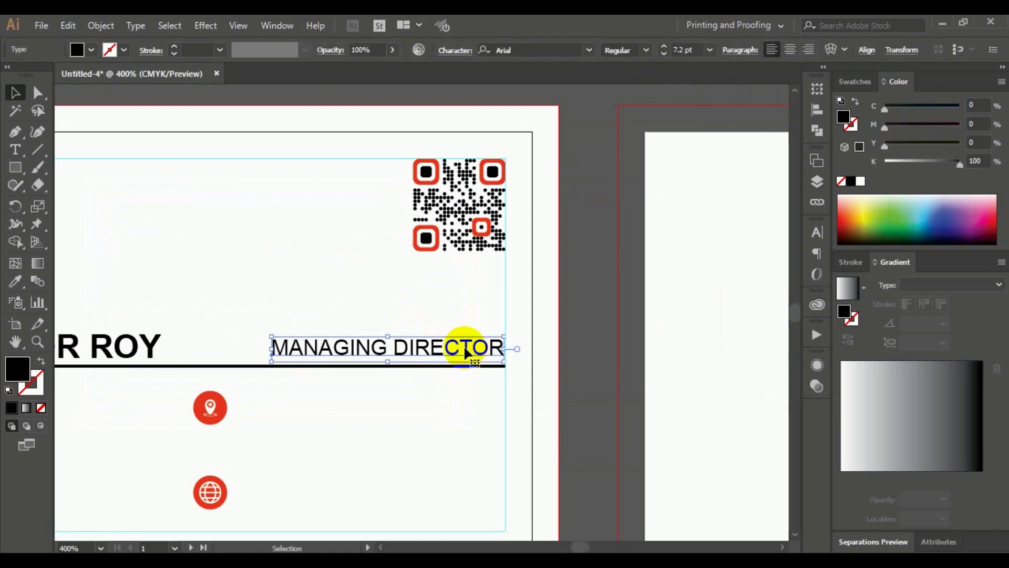
{"action": "key", "text": "ctrl+shift+a"}
{"action": "key", "text": "ctrl+minus"}
{"action": "key", "text": "ctrl+minus"}
{"action": "key", "text": "ctrl+minus"}
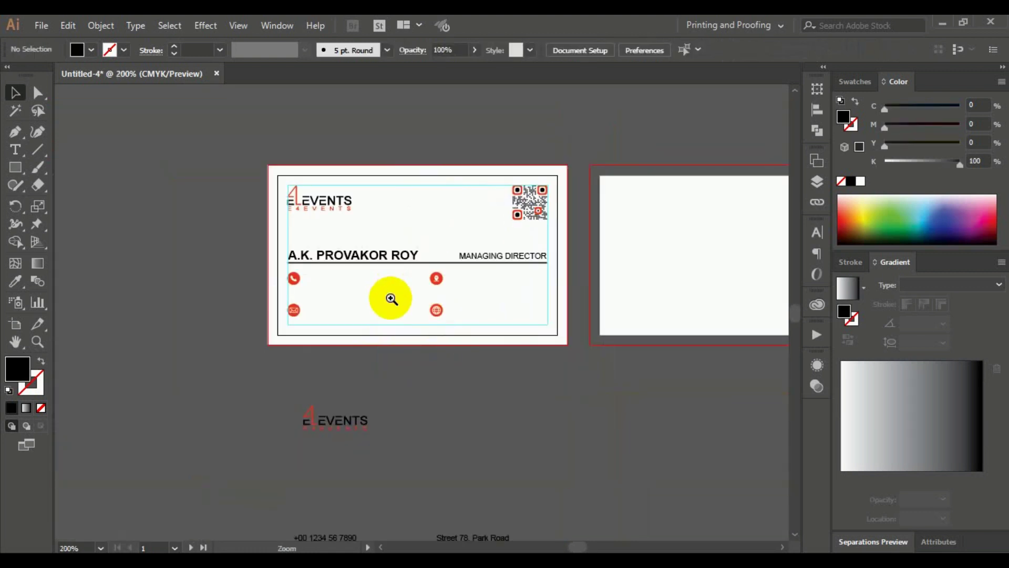
Move the phone and email text into the card beside their icons.
{"action": "key", "text": "ctrl+plus"}
{"action": "left_click_drag", "start_coordinate": [334, 274], "coordinate": [397, 209]}
{"action": "scroll", "coordinate": [255, 354], "scroll_direction": "down", "scroll_amount": 3}
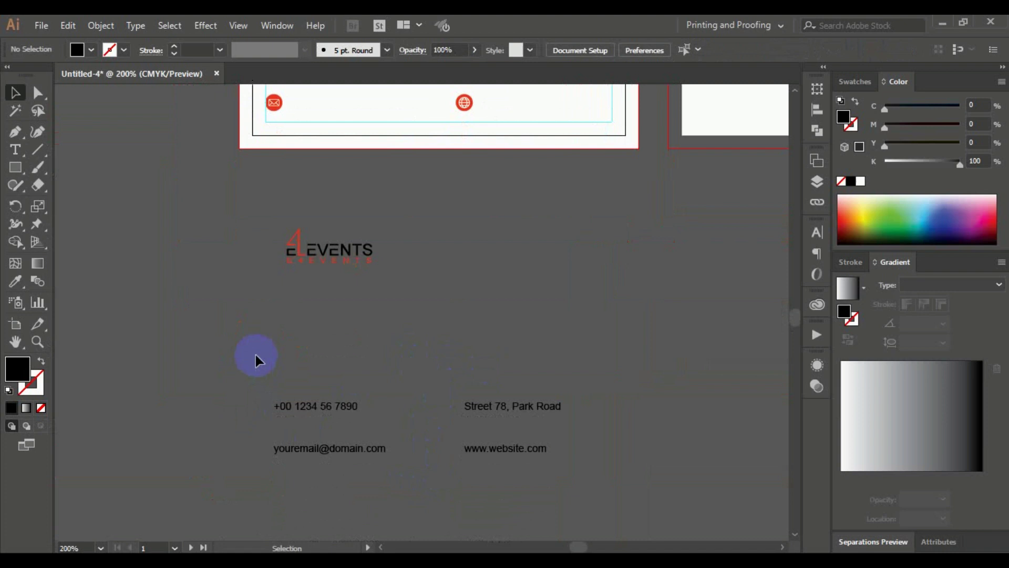
{"action": "left_click", "coordinate": [338, 423]}
{"action": "mouse_move", "coordinate": [450, 421]}
{"action": "left_mouse_down"}
{"action": "mouse_move", "coordinate": [437, 295]}
{"action": "mouse_move", "coordinate": [436, 327]}
{"action": "left_mouse_up"}
{"action": "left_click_drag", "start_coordinate": [315, 484], "coordinate": [328, 138]}
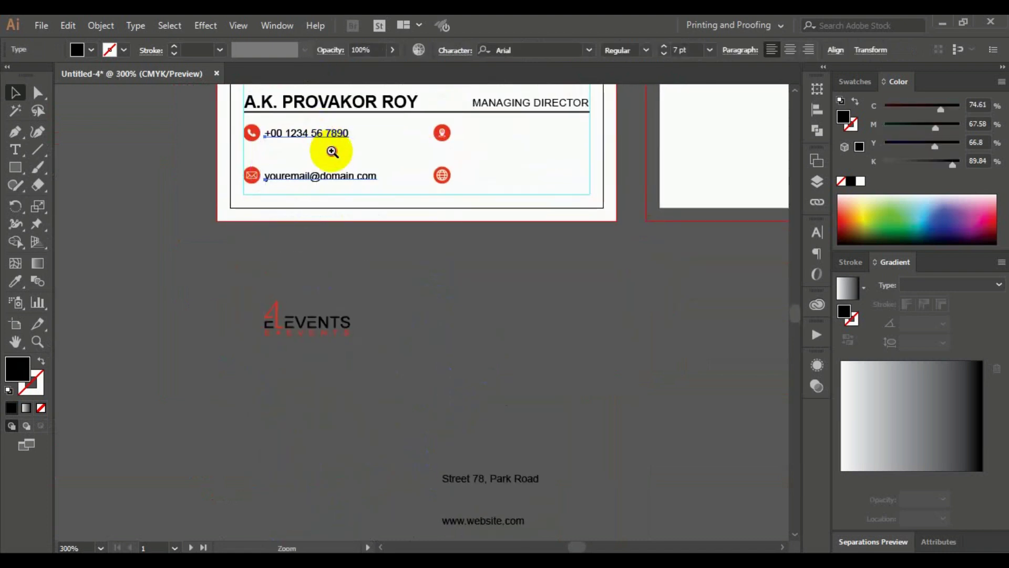
{"action": "left_click", "coordinate": [332, 152]}
{"action": "left_click_drag", "start_coordinate": [354, 286], "coordinate": [349, 285]}
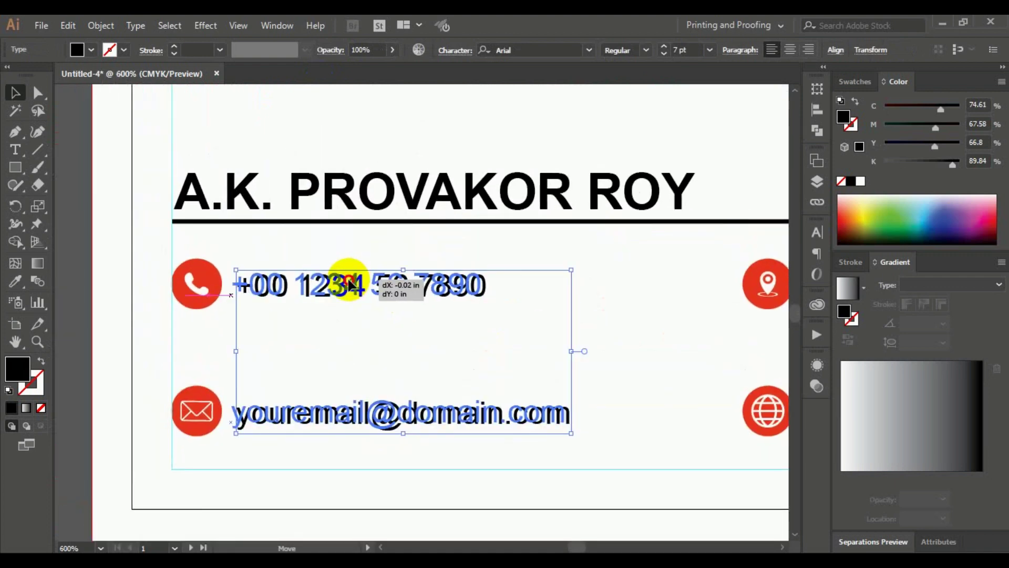
Move the address and website text into the card beside the location and globe icons.
{"action": "key", "text": "ctrl+minus"}
{"action": "key", "text": "ctrl+minus"}
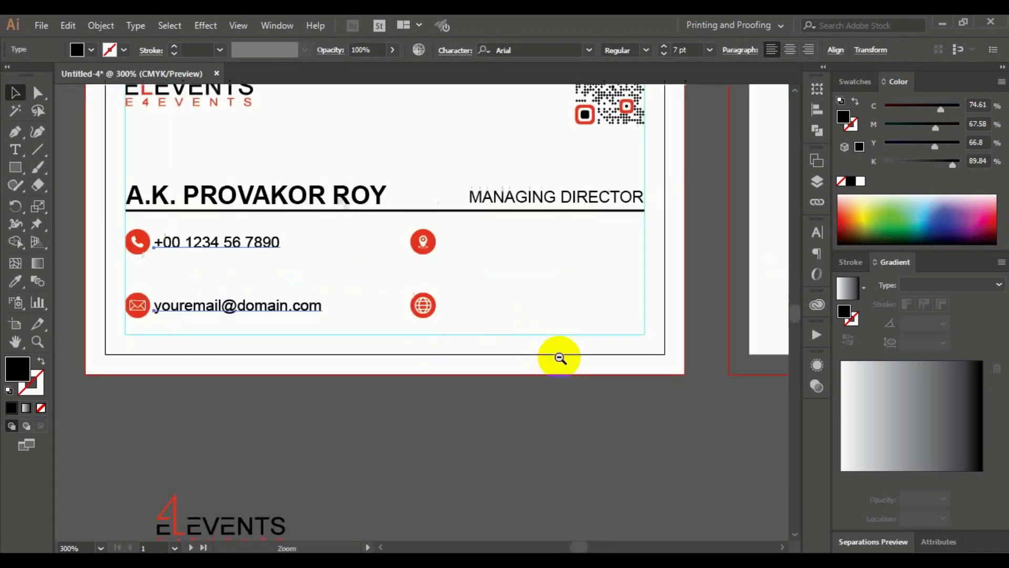
{"action": "key", "text": "ctrl+minus"}
{"action": "mouse_move", "coordinate": [473, 342]}
{"action": "left_mouse_down"}
{"action": "mouse_move", "coordinate": [468, 273]}
{"action": "mouse_move", "coordinate": [486, 230]}
{"action": "left_mouse_up"}
{"action": "left_click_drag", "start_coordinate": [388, 450], "coordinate": [294, 386]}
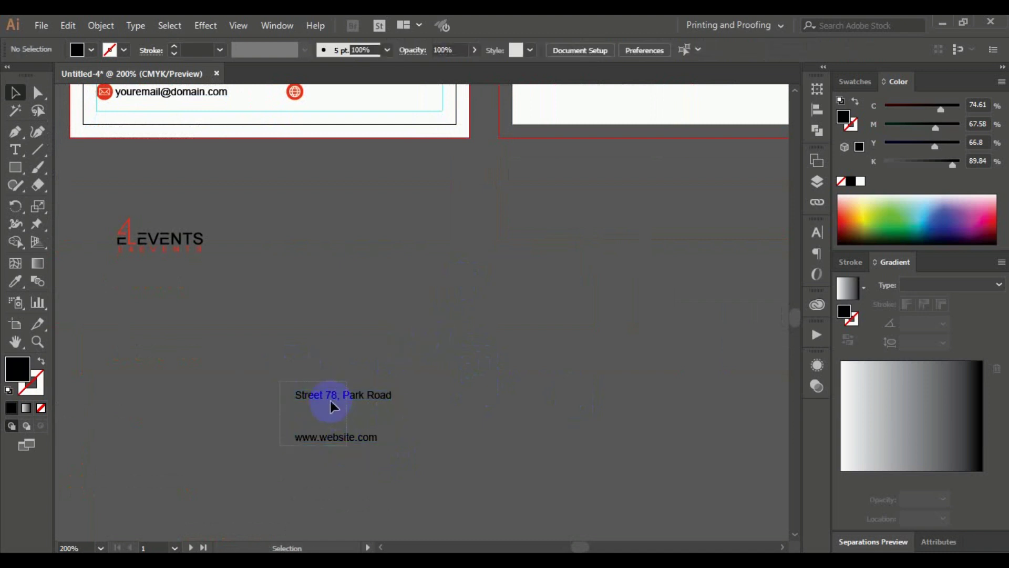
{"action": "mouse_move", "coordinate": [342, 415]}
{"action": "left_mouse_down"}
{"action": "mouse_move", "coordinate": [370, 198]}
{"action": "mouse_move", "coordinate": [354, 334]}
{"action": "left_mouse_up"}
Fine-tune the address text and nudge the phone and email text right.
{"action": "key", "text": "ctrl+plus"}
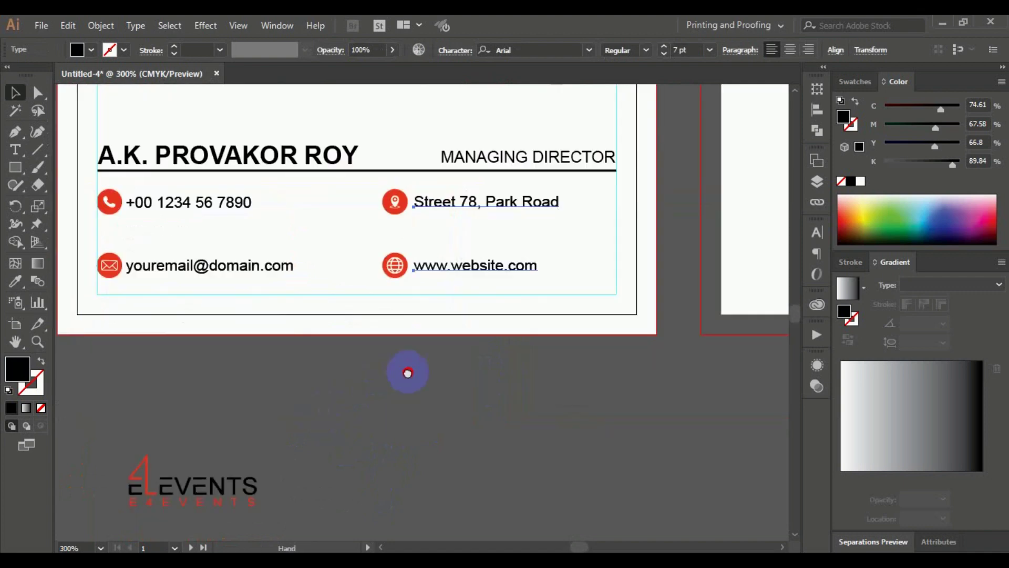
{"action": "scroll", "coordinate": [405, 371], "scroll_direction": "up", "scroll_amount": 3}
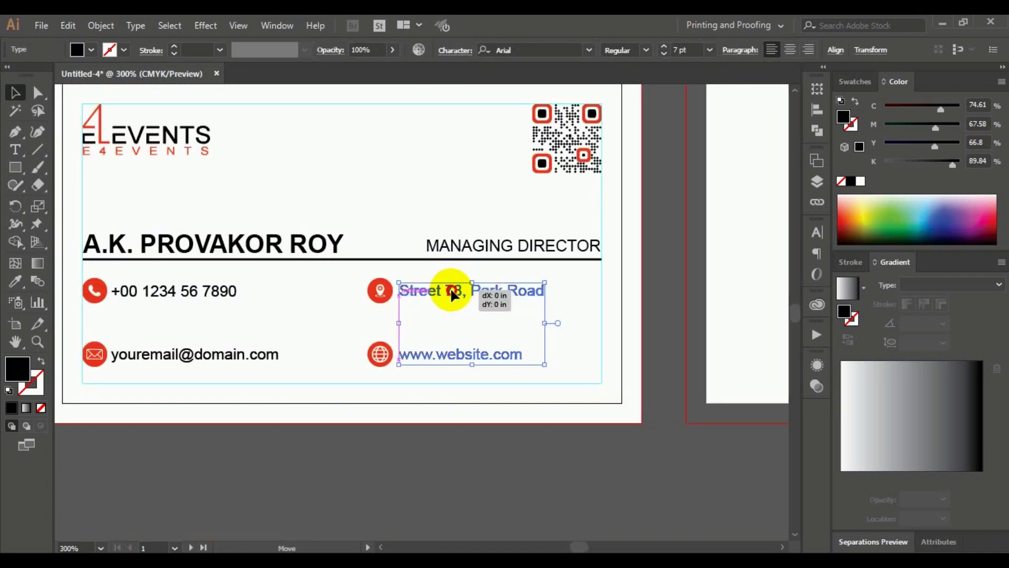
{"action": "left_click_drag", "start_coordinate": [452, 294], "coordinate": [456, 293]}
{"action": "left_click", "coordinate": [225, 292]}
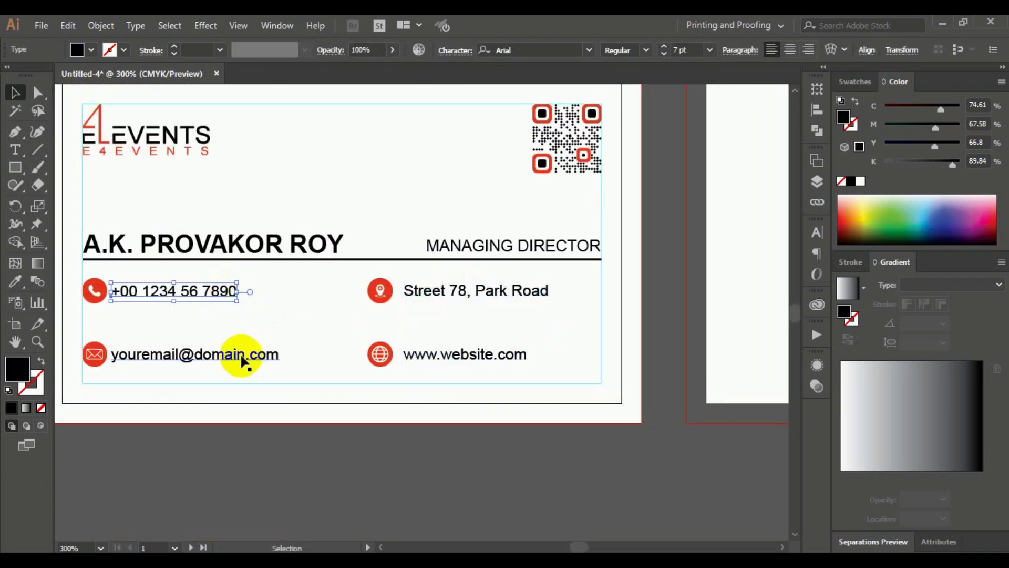
{"action": "left_click", "coordinate": [243, 356], "text": "shift"}
{"action": "key", "text": "Right"}
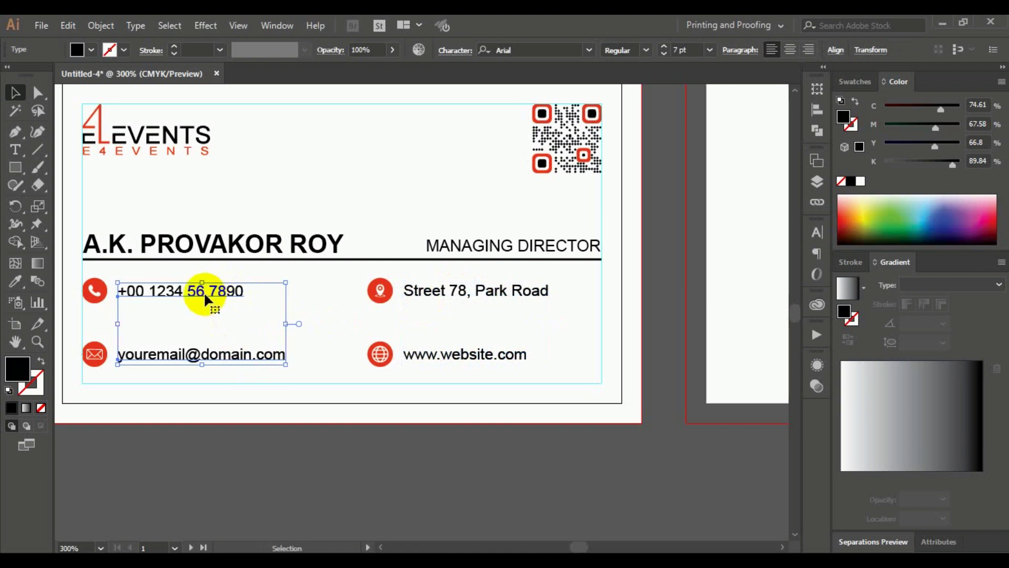
{"action": "left_click", "coordinate": [346, 434]}
Group the street address and website text lines together.
{"action": "key", "text": "ctrl+minus"}
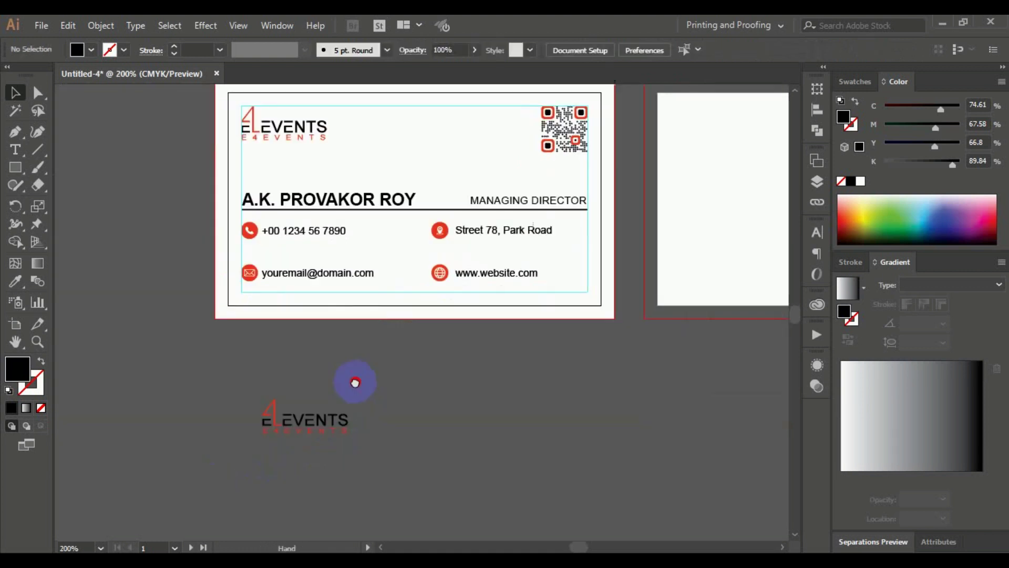
{"action": "left_click", "coordinate": [304, 302]}
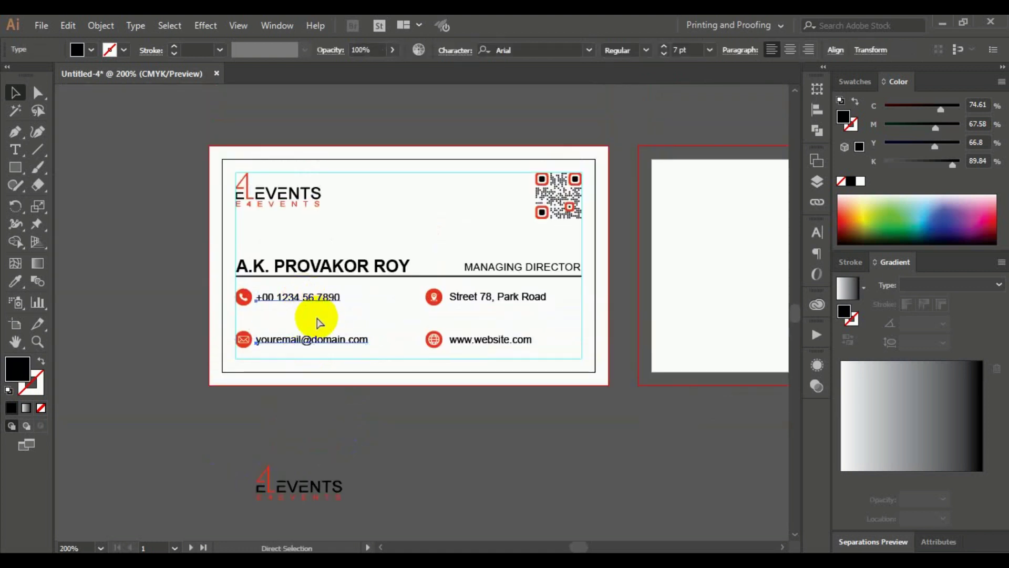
{"action": "left_click", "coordinate": [438, 399]}
{"action": "left_click", "coordinate": [468, 302]}
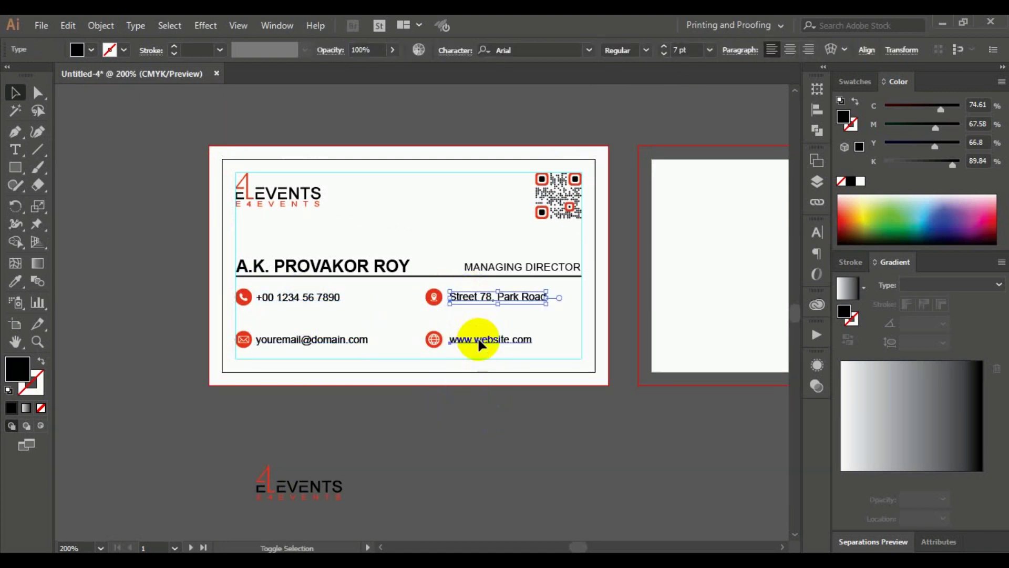
{"action": "left_click", "coordinate": [479, 344], "text": "shift"}
{"action": "key", "text": "ctrl+g"}
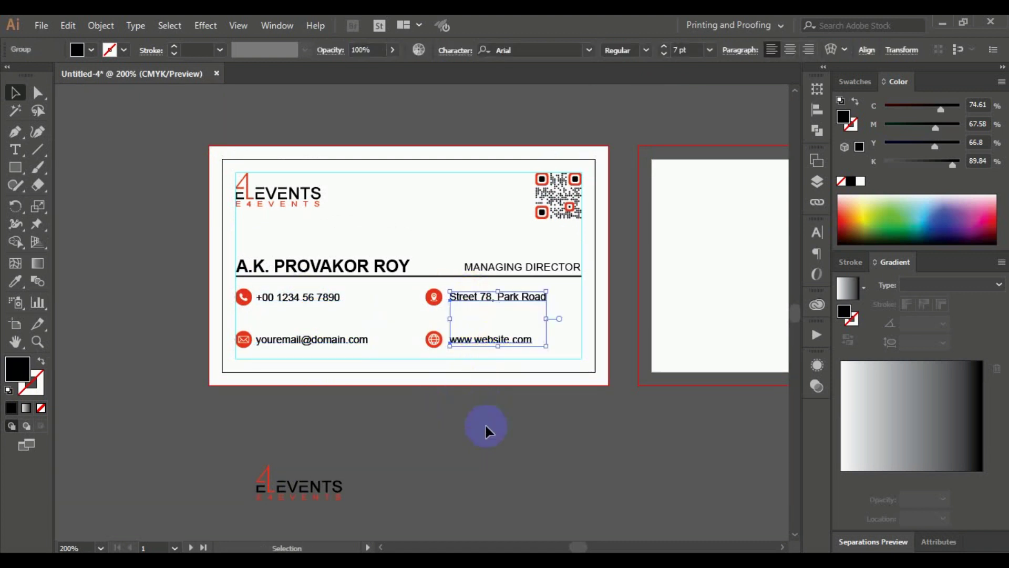
{"action": "key", "text": "ctrl"}
{"action": "left_click", "coordinate": [486, 426]}
Left-align the phone, email and website texts, then undo that alignment.
{"action": "left_click", "coordinate": [330, 343]}
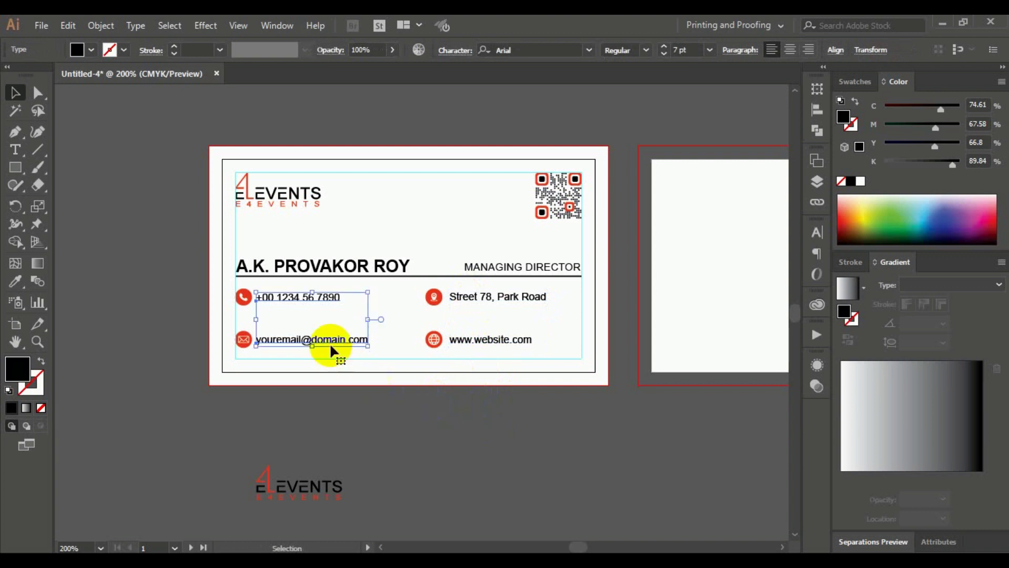
{"action": "left_click", "coordinate": [417, 446]}
{"action": "left_click", "coordinate": [321, 340]}
{"action": "left_click", "coordinate": [504, 342]}
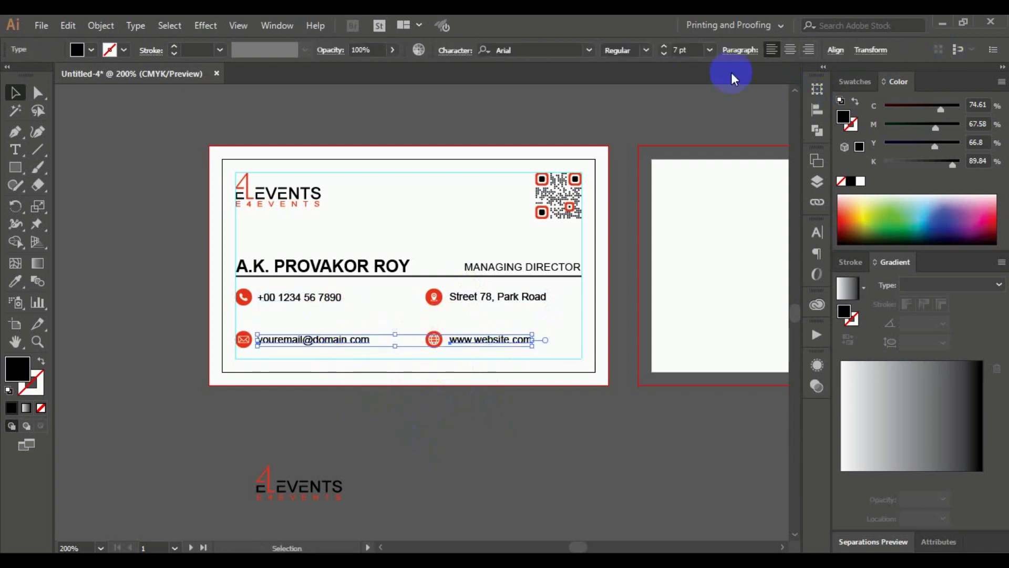
{"action": "left_click", "coordinate": [836, 50]}
{"action": "left_click", "coordinate": [685, 94]}
{"action": "key", "text": "Escape"}
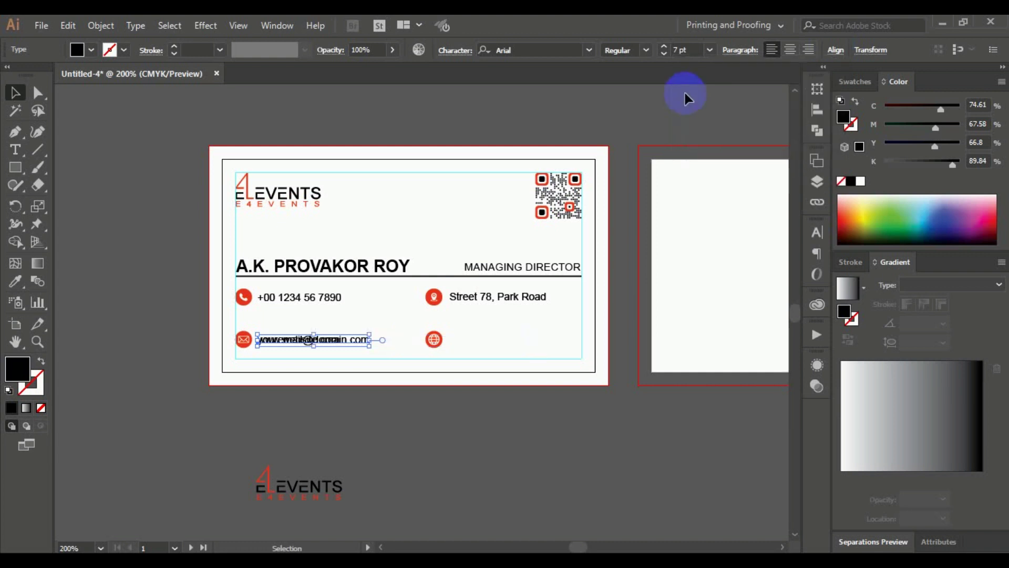
{"action": "key", "text": "ctrl+z"}
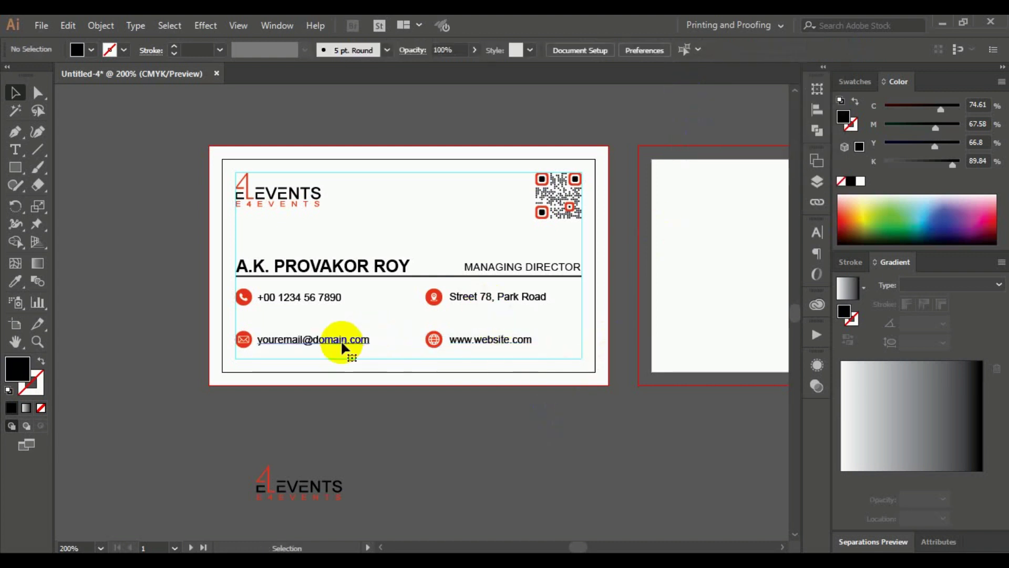
Left-align the phone and email lines, and the street and website lines.
{"action": "left_click", "coordinate": [342, 341]}
{"action": "left_click", "coordinate": [315, 298], "text": "shift"}
{"action": "left_click", "coordinate": [836, 50]}
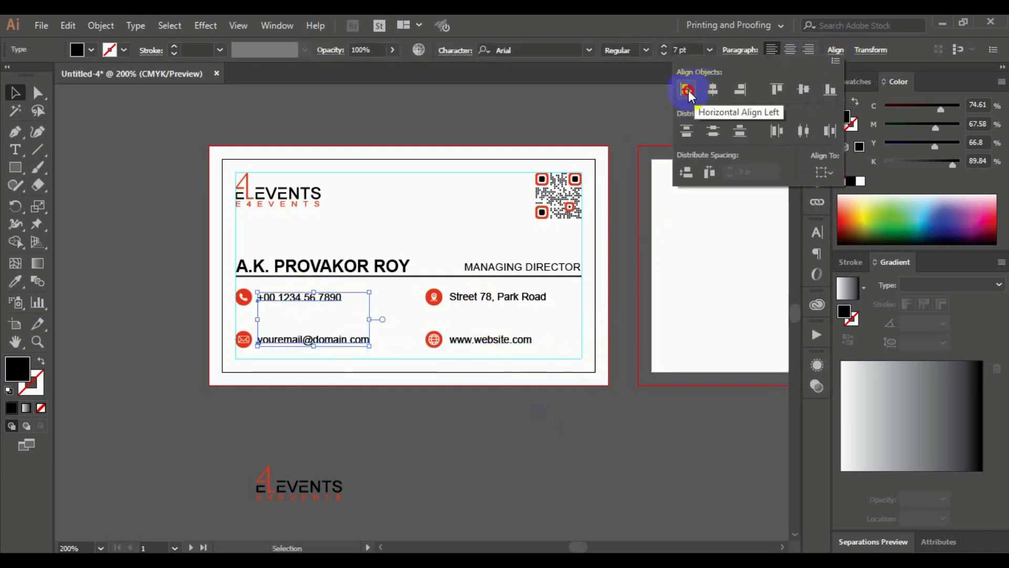
{"action": "left_click", "coordinate": [518, 340]}
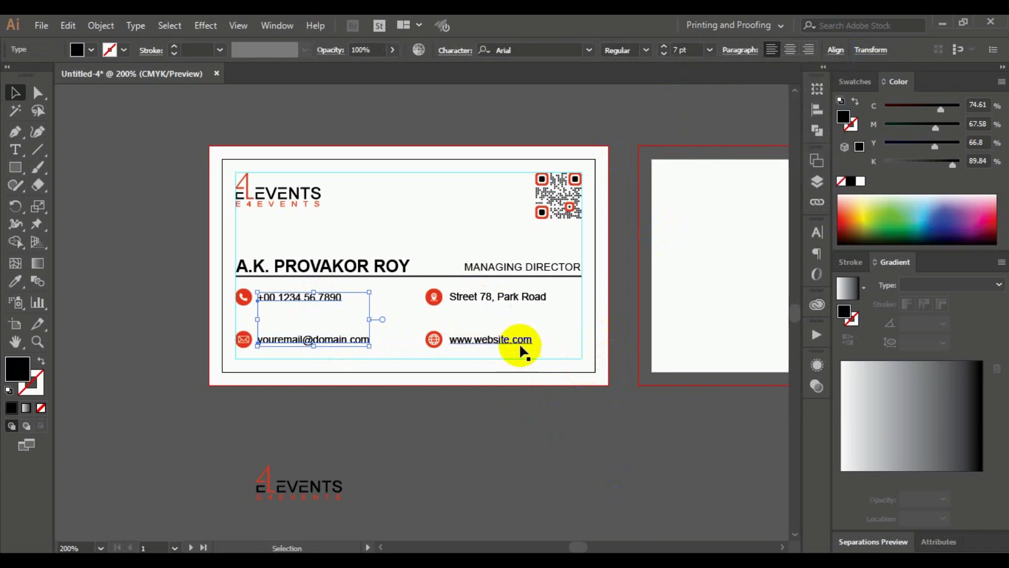
{"action": "left_click", "coordinate": [518, 300], "text": "shift"}
{"action": "left_click", "coordinate": [835, 50]}
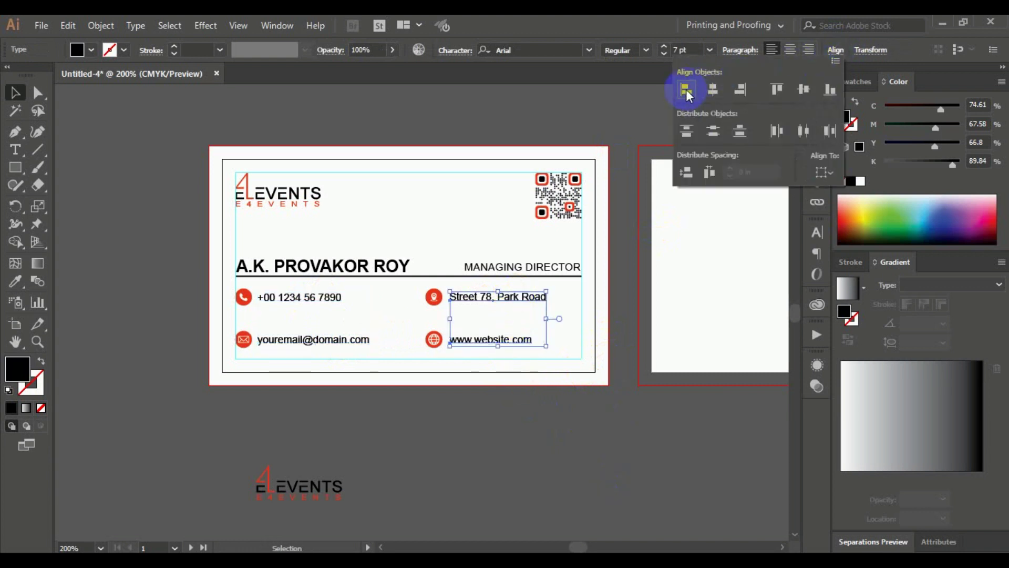
{"action": "left_click", "coordinate": [638, 408]}
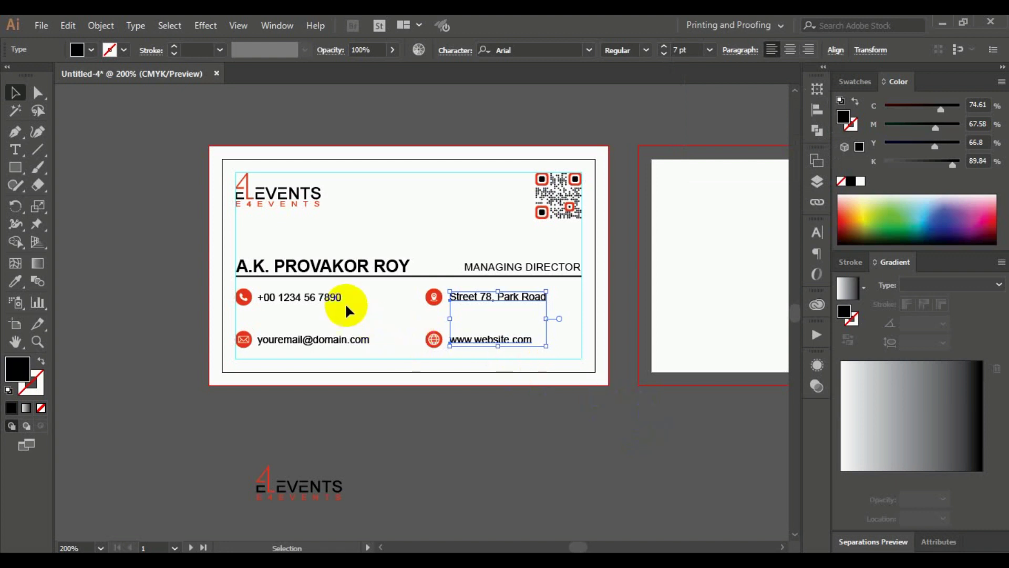
Vertically center phone with street, and email with website, on matching rows.
{"action": "left_click", "coordinate": [324, 297]}
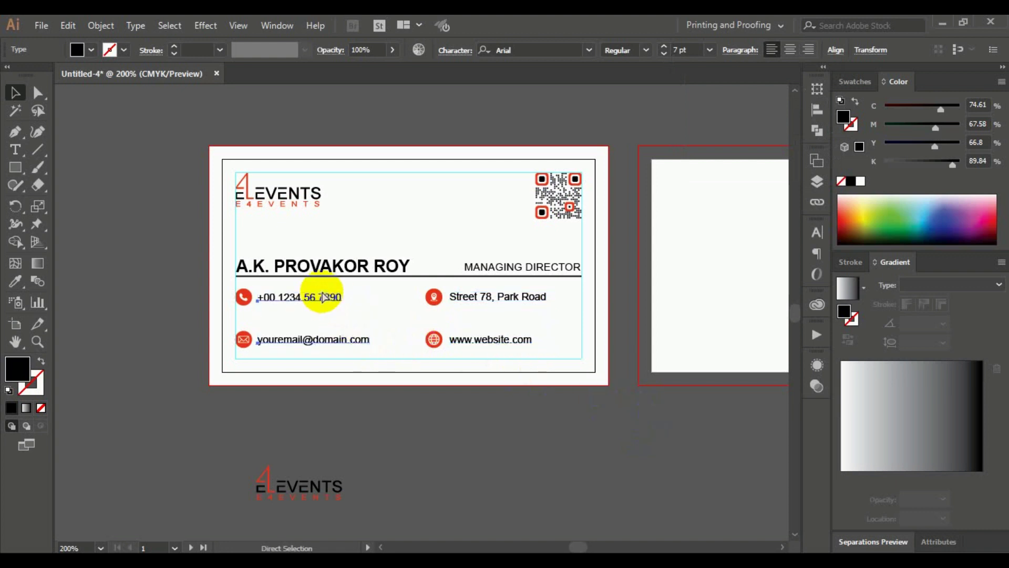
{"action": "left_click", "coordinate": [473, 297]}
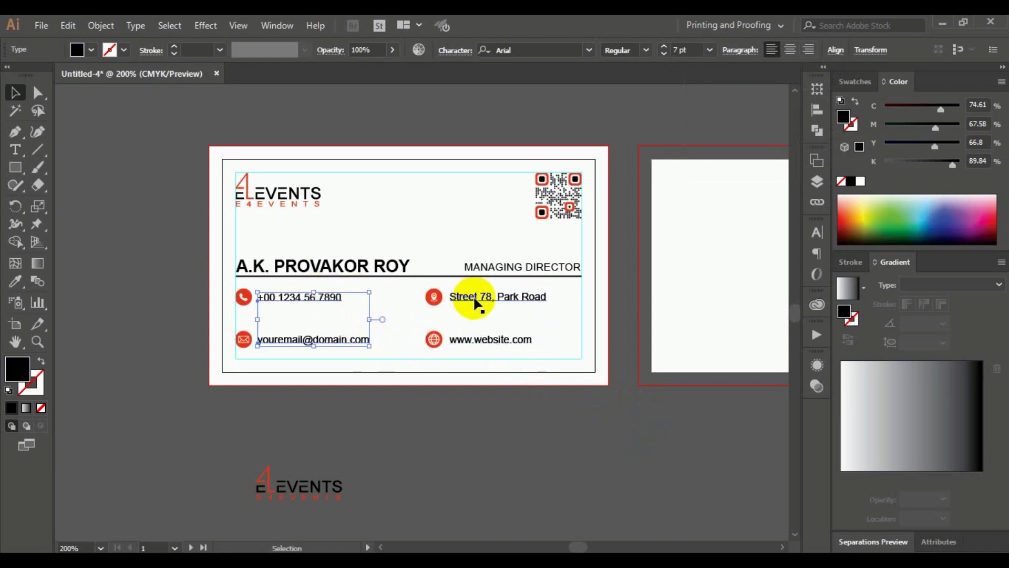
{"action": "left_click", "coordinate": [336, 304], "text": "shift"}
{"action": "left_click", "coordinate": [836, 50]}
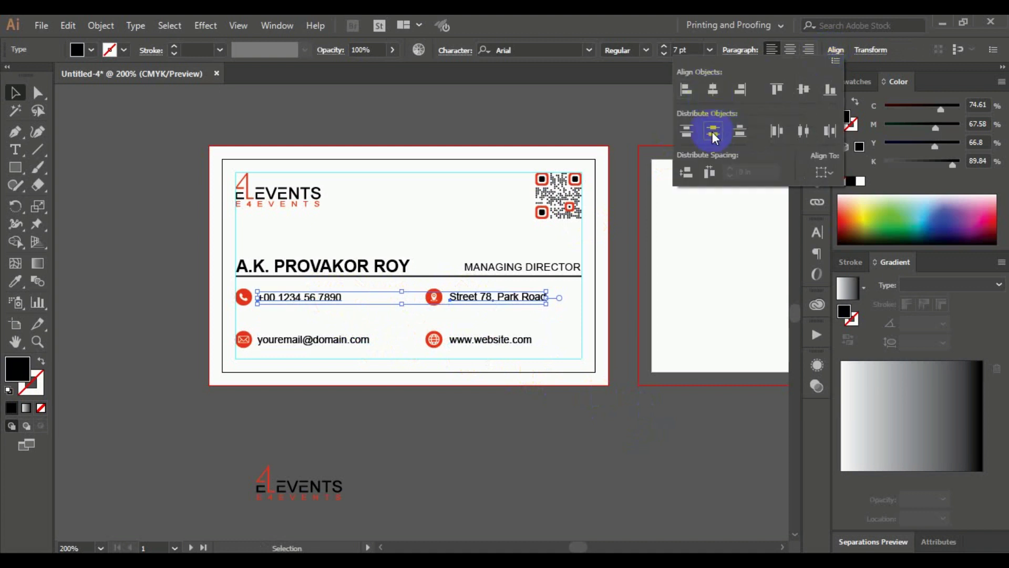
{"action": "left_click", "coordinate": [475, 339]}
{"action": "left_click", "coordinate": [306, 342], "text": "shift"}
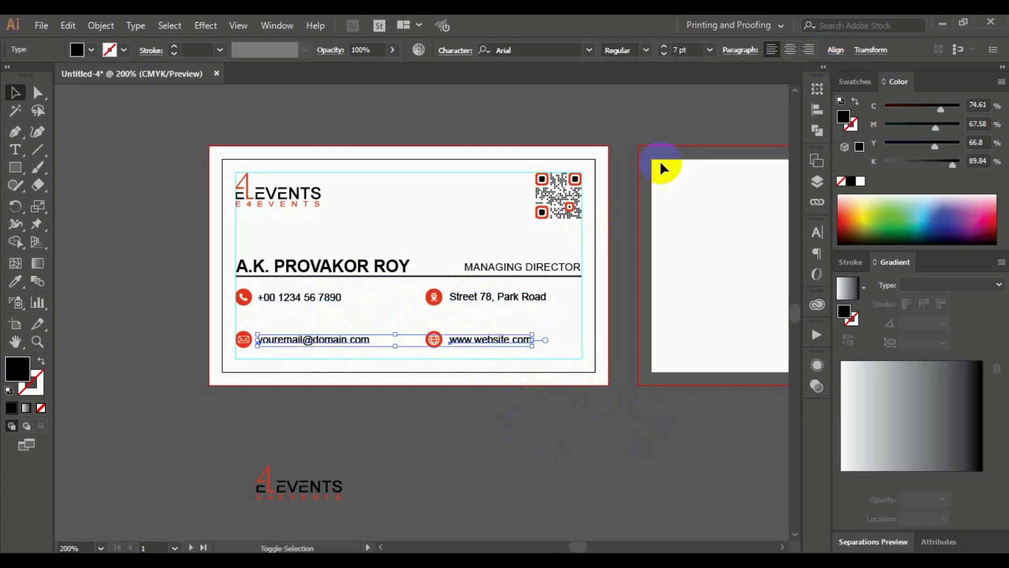
{"action": "left_click", "coordinate": [829, 52]}
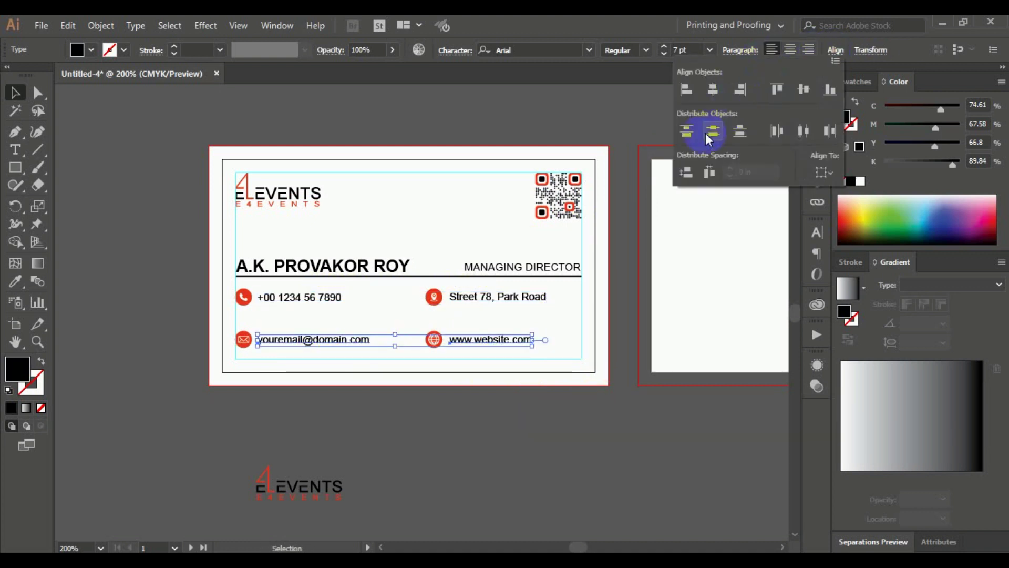
{"action": "left_click", "coordinate": [597, 438]}
Zoom in and select the four contact text lines to check their alignment.
{"action": "key", "text": "z"}
{"action": "left_click", "coordinate": [515, 333]}
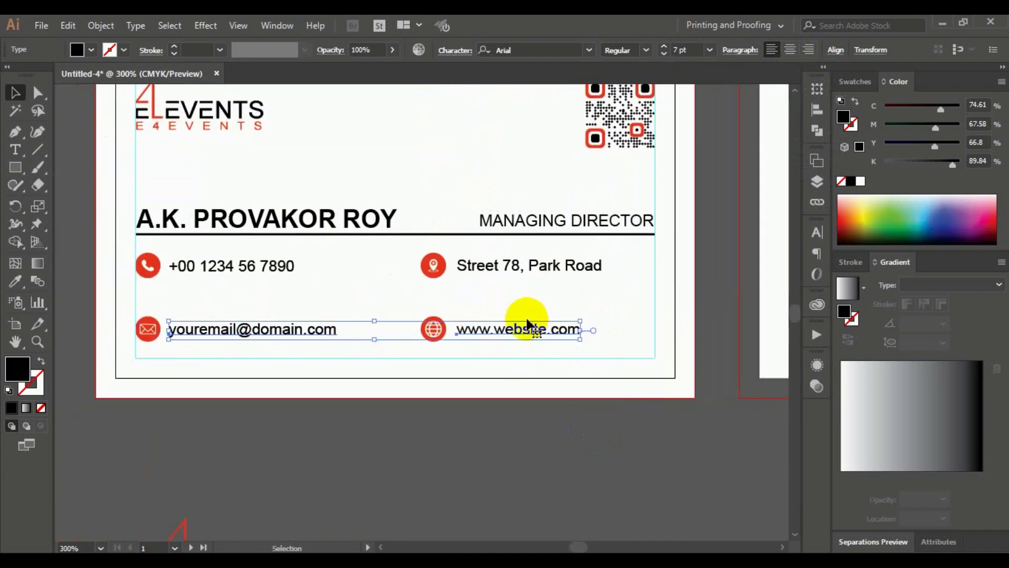
{"action": "key", "text": "a"}
{"action": "left_click", "coordinate": [515, 271]}
{"action": "left_click", "coordinate": [453, 329], "text": "shift"}
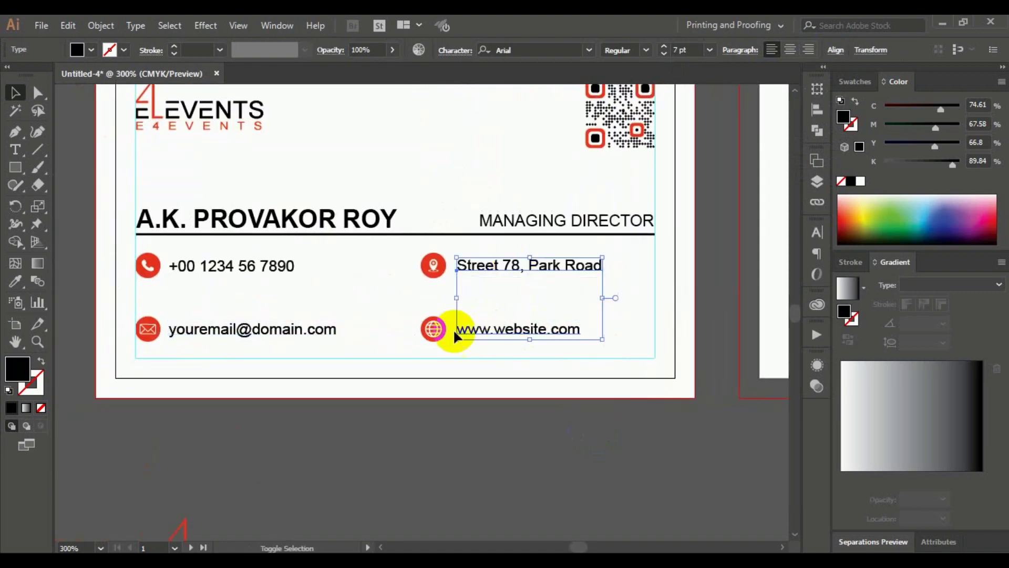
{"action": "left_click", "coordinate": [339, 326], "text": "shift"}
{"action": "left_click", "coordinate": [258, 268], "text": "shift"}
{"action": "left_click", "coordinate": [259, 280]}
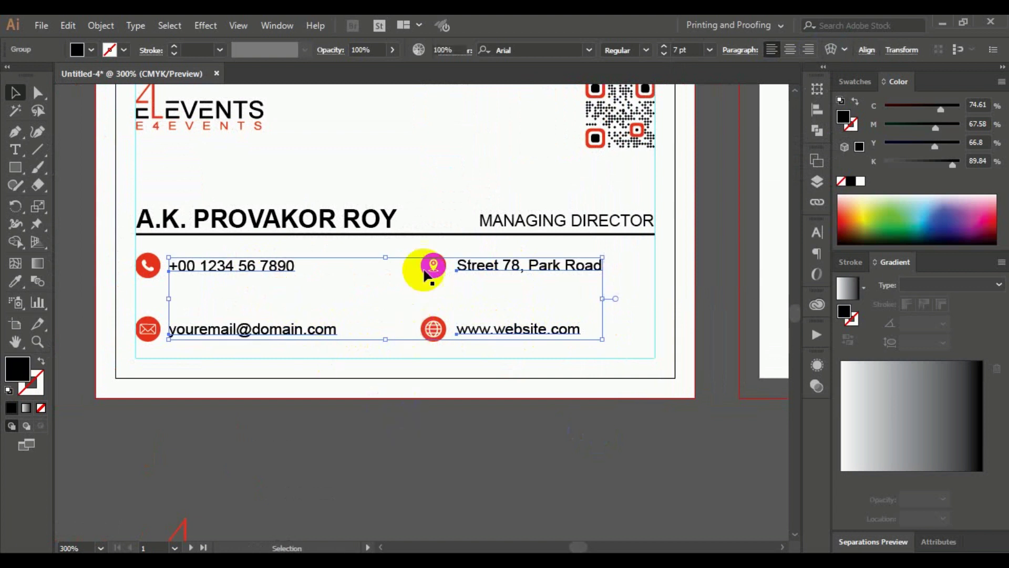
{"action": "left_click", "coordinate": [411, 255]}
Select the location, web, phone and email icons and align them.
{"action": "left_click_drag", "start_coordinate": [413, 254], "coordinate": [443, 340]}
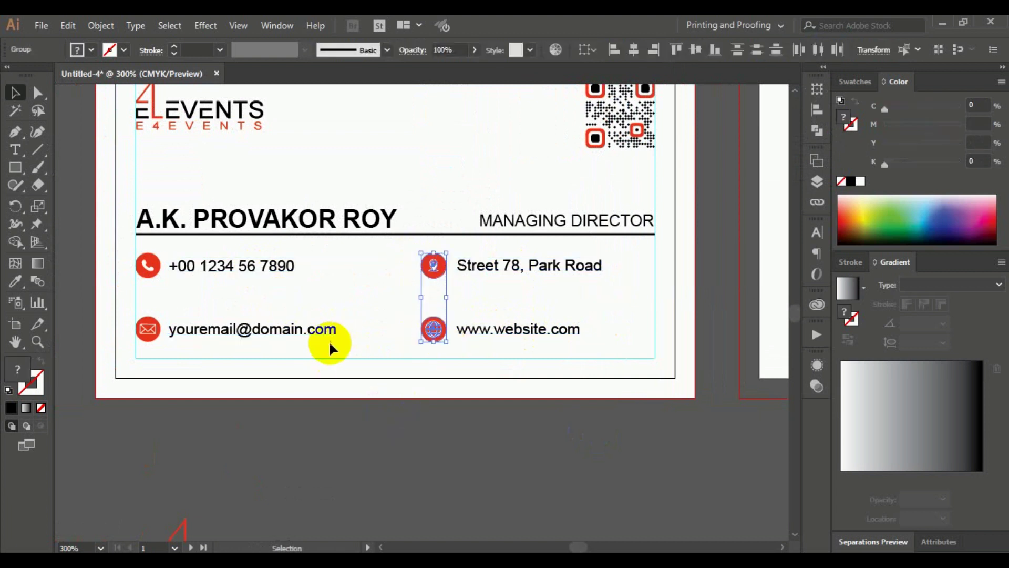
{"action": "left_click", "coordinate": [149, 247], "text": "shift"}
{"action": "left_click", "coordinate": [148, 337], "text": "shift"}
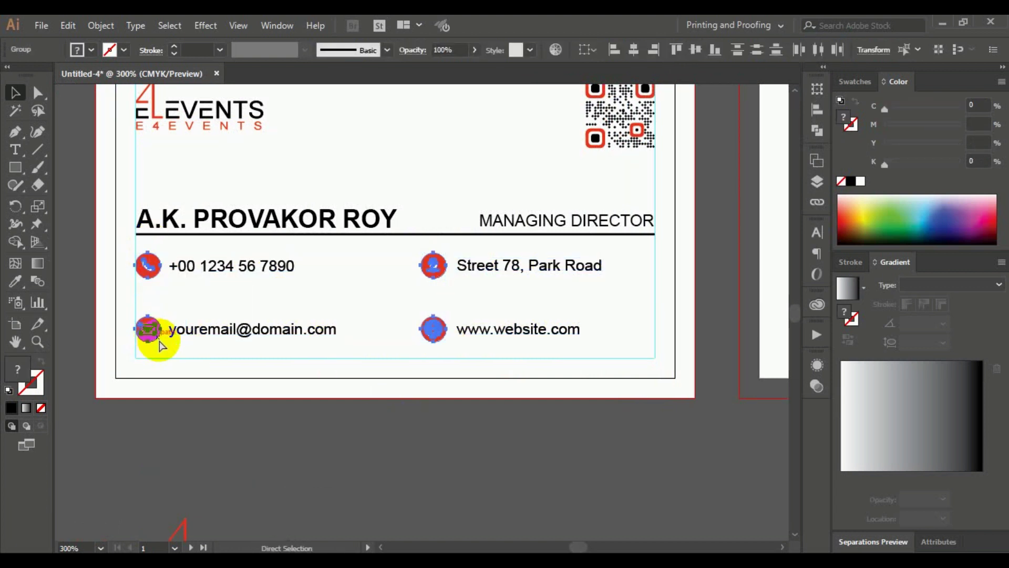
{"action": "left_click", "coordinate": [433, 408]}
{"action": "key", "text": "ctrl+minus"}
{"action": "key", "text": "ctrl+plus"}
Select the word ROY in the name and give it an orange-red swatch fill.
{"action": "key", "text": "t"}
{"action": "left_click", "coordinate": [344, 253]}
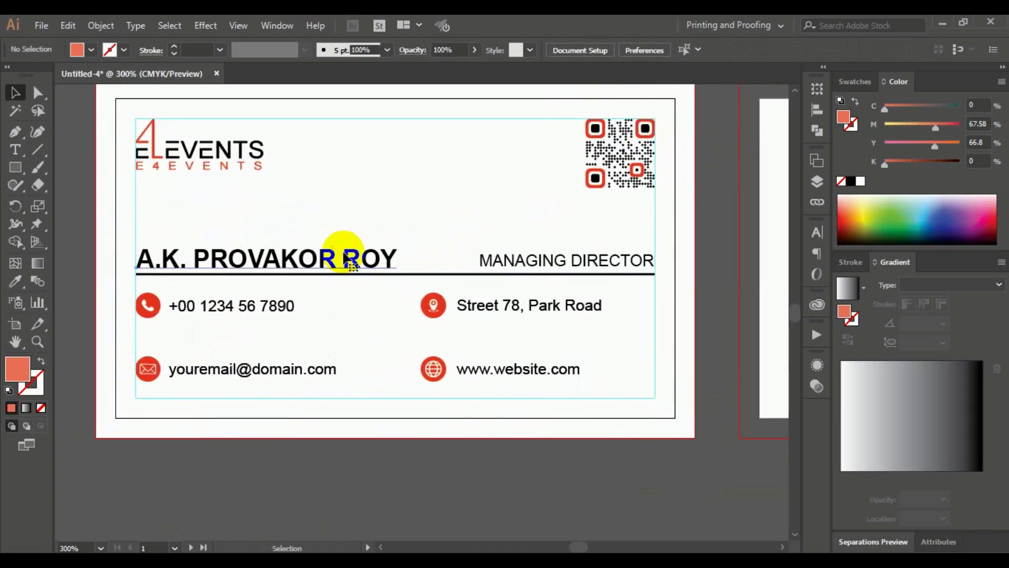
{"action": "double_click", "coordinate": [343, 251]}
{"action": "left_click", "coordinate": [92, 50]}
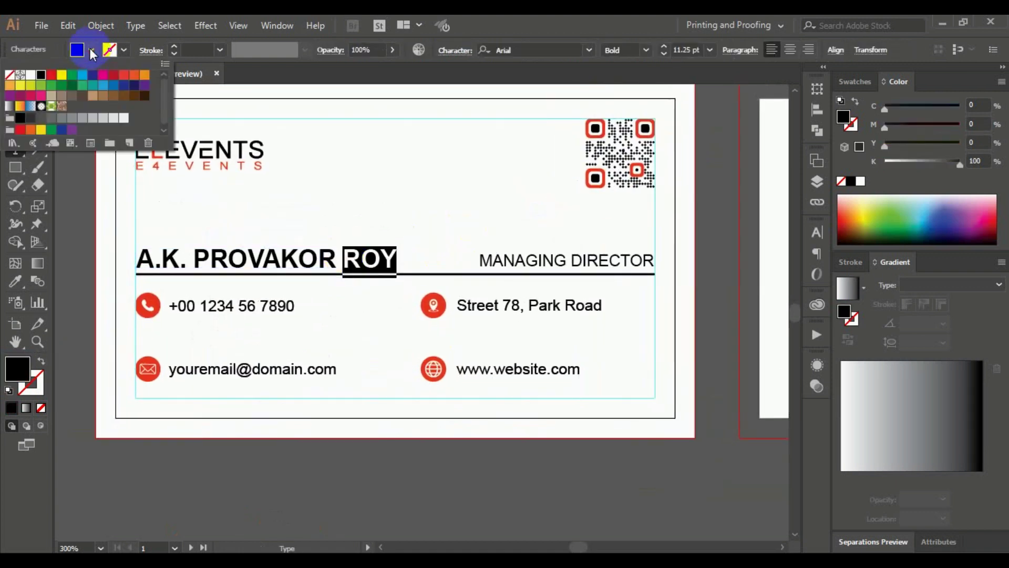
{"action": "left_click", "coordinate": [146, 76]}
{"action": "left_click", "coordinate": [337, 90]}
{"action": "left_click", "coordinate": [15, 92]}
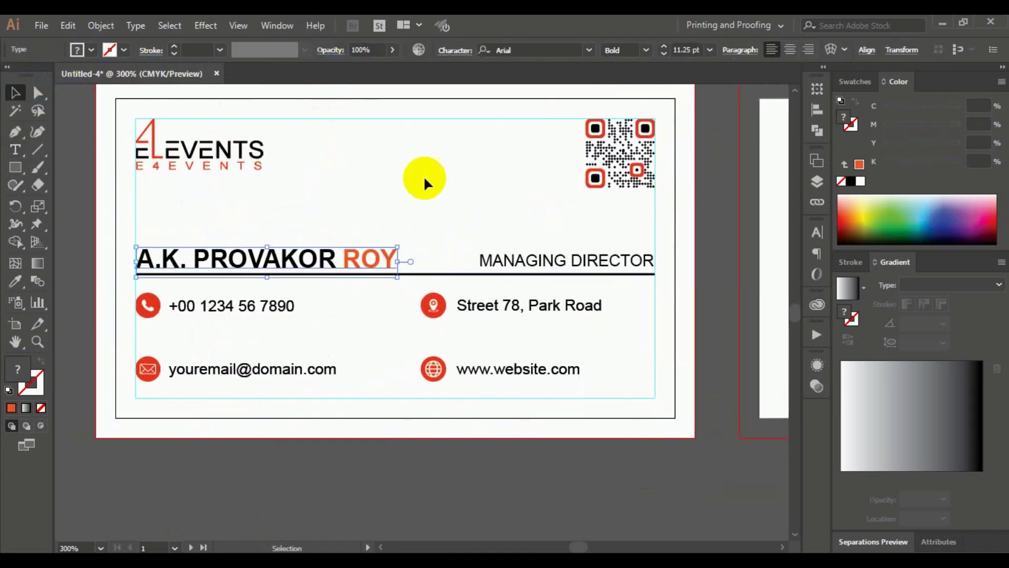
{"action": "left_click", "coordinate": [425, 180]}
Sample the phone icon's red with the Eyedropper and apply it to the letters of ROY.
{"action": "key", "text": "ctrl+plus"}
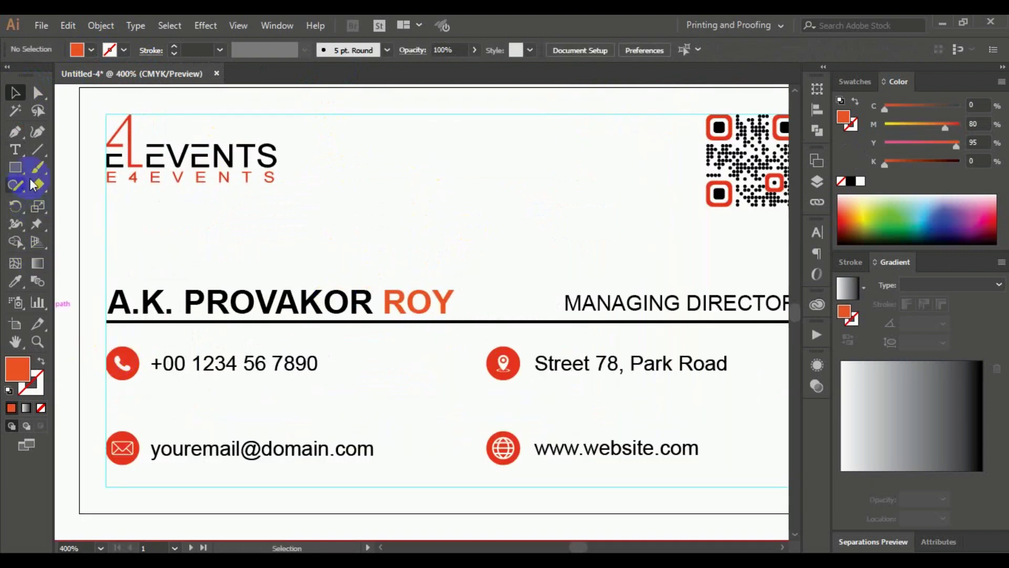
{"action": "left_click", "coordinate": [15, 281]}
{"action": "left_click", "coordinate": [129, 349]}
{"action": "left_click", "coordinate": [15, 93]}
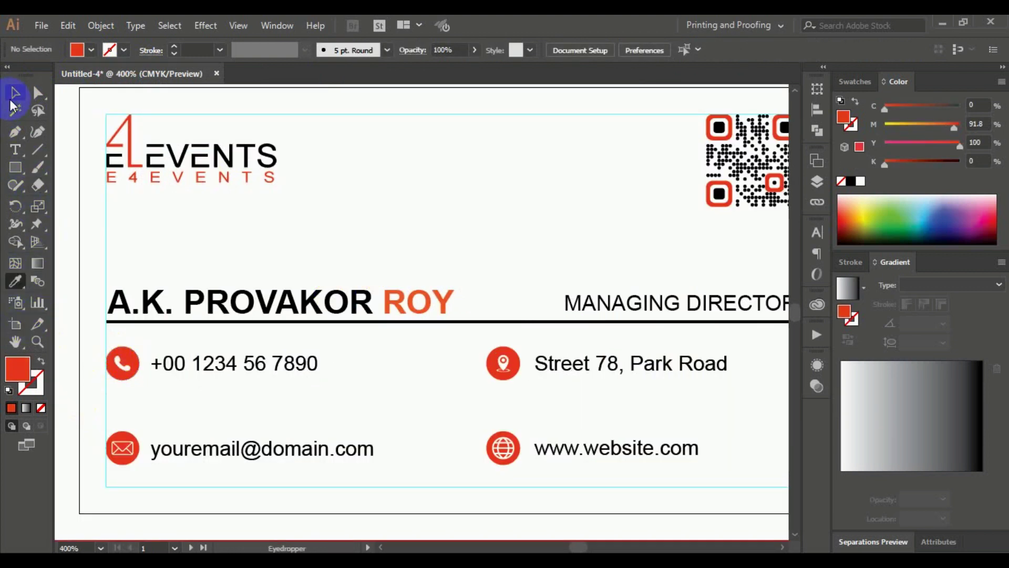
{"action": "left_click", "coordinate": [369, 299]}
{"action": "double_click", "coordinate": [381, 302]}
{"action": "left_click_drag", "start_coordinate": [383, 302], "coordinate": [455, 302]}
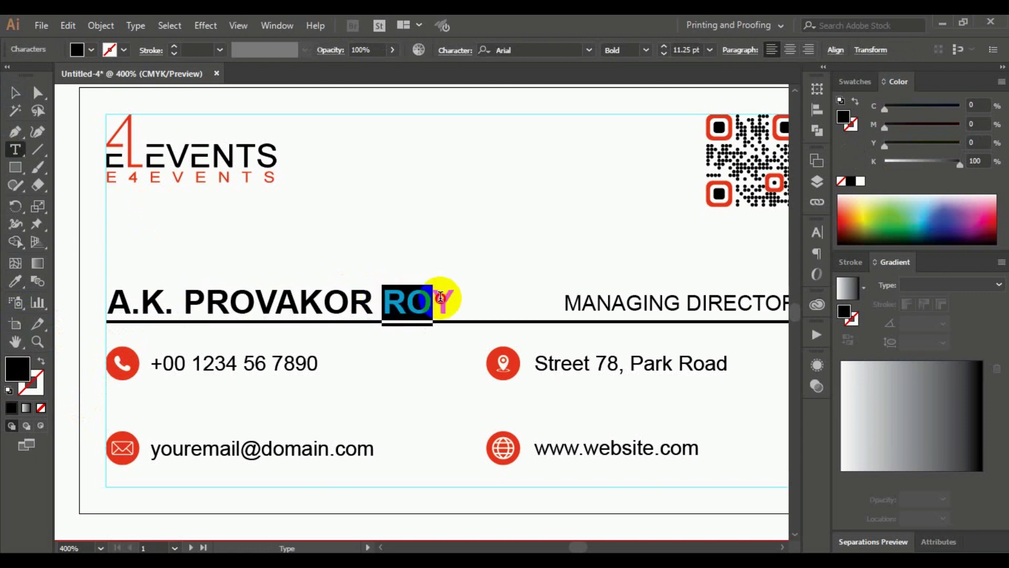
{"action": "left_click", "coordinate": [91, 51]}
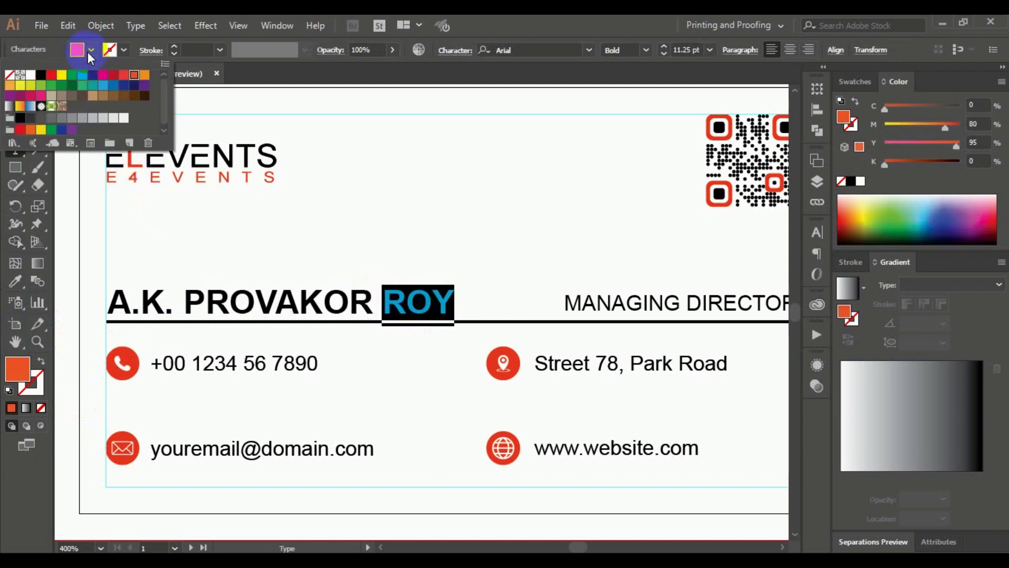
{"action": "left_click", "coordinate": [433, 61]}
{"action": "left_click", "coordinate": [16, 93]}
{"action": "left_click", "coordinate": [100, 26]}
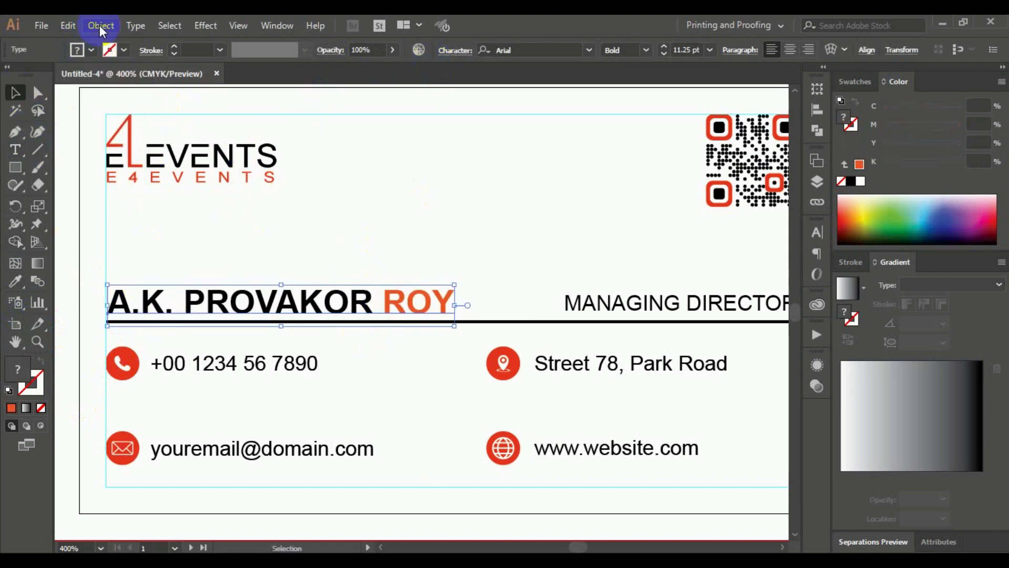
{"action": "left_click", "coordinate": [687, 304]}
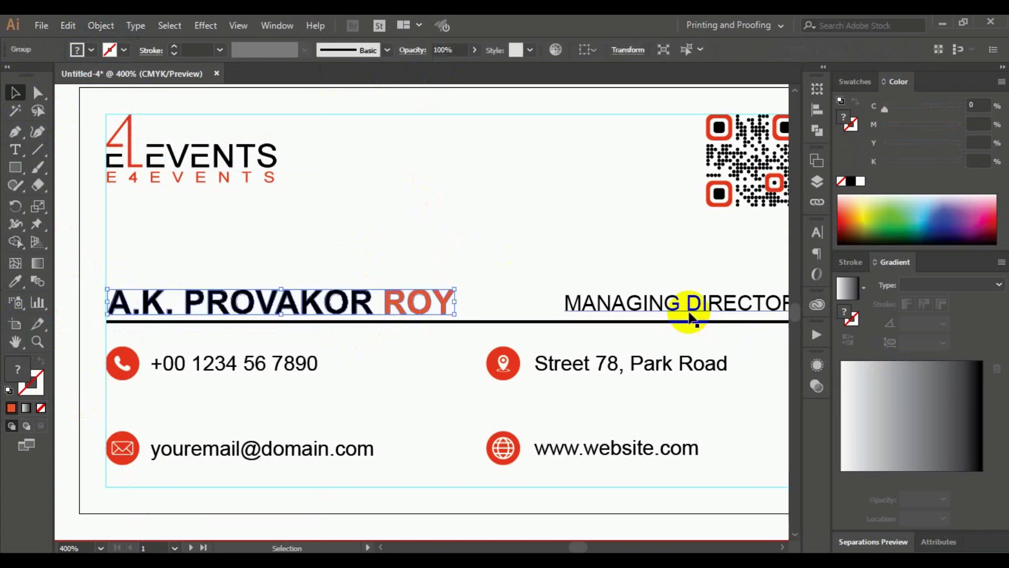
{"action": "left_click", "coordinate": [99, 26]}
{"action": "left_click", "coordinate": [162, 166]}
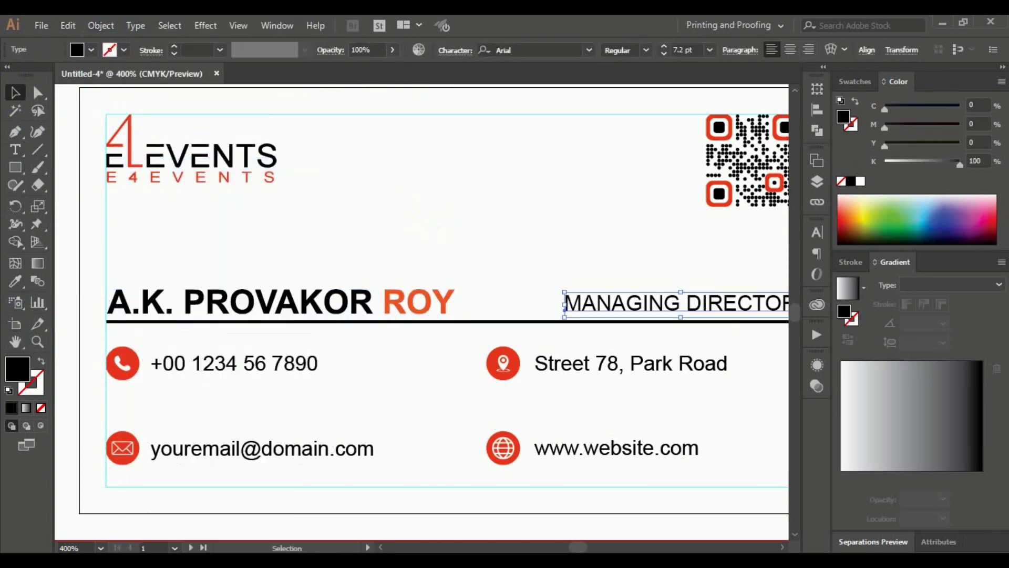
{"action": "left_click", "coordinate": [523, 252]}
{"action": "scroll", "coordinate": [326, 289], "scroll_direction": "right", "scroll_amount": 2}
{"action": "scroll", "coordinate": [326, 289], "scroll_direction": "down", "scroll_amount": 1}
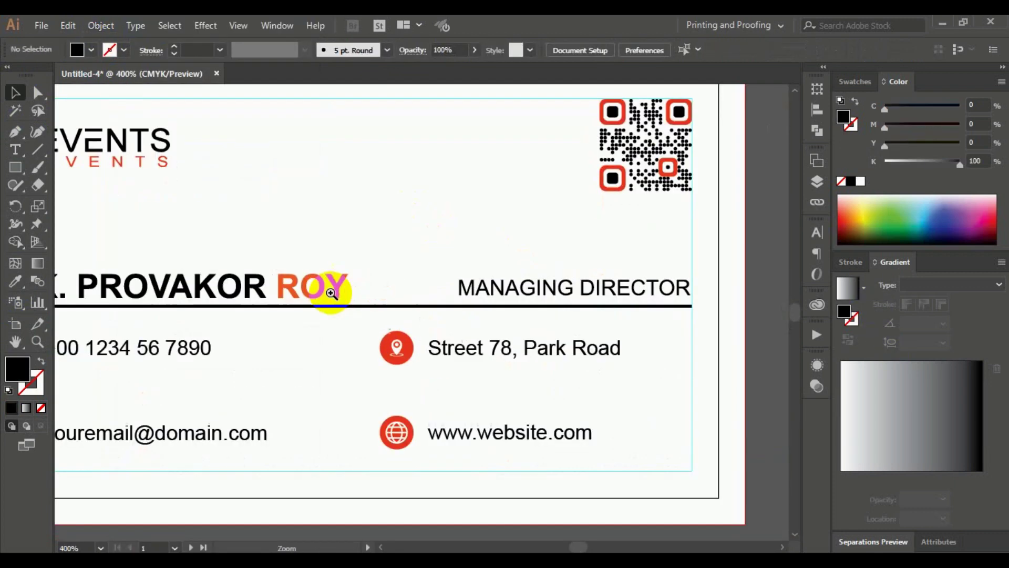
{"action": "right_click", "coordinate": [331, 288]}
{"action": "left_click", "coordinate": [376, 406]}
{"action": "left_click", "coordinate": [379, 160]}
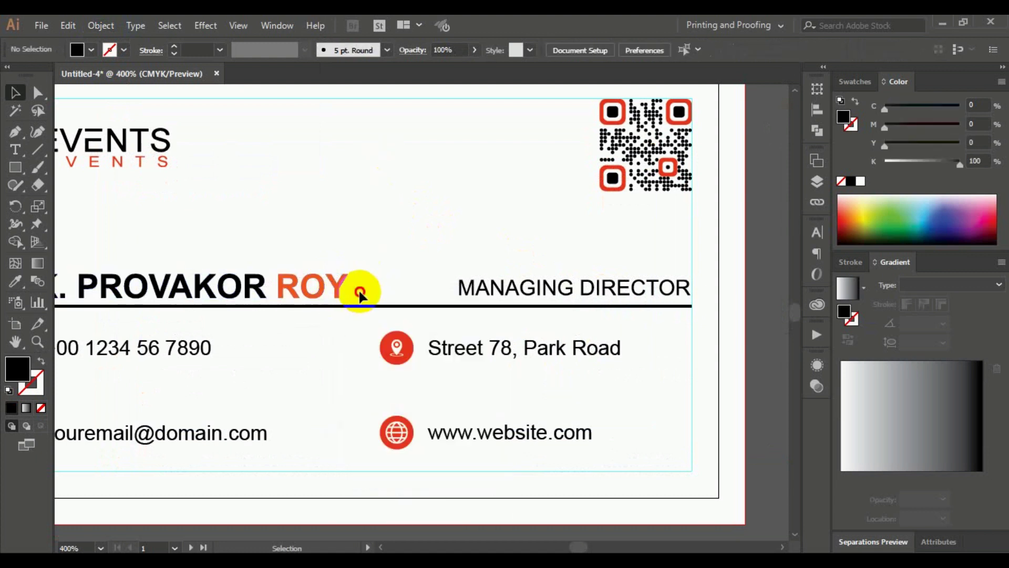
{"action": "left_click", "coordinate": [272, 267]}
{"action": "key", "text": "i"}
{"action": "left_click", "coordinate": [398, 341]}
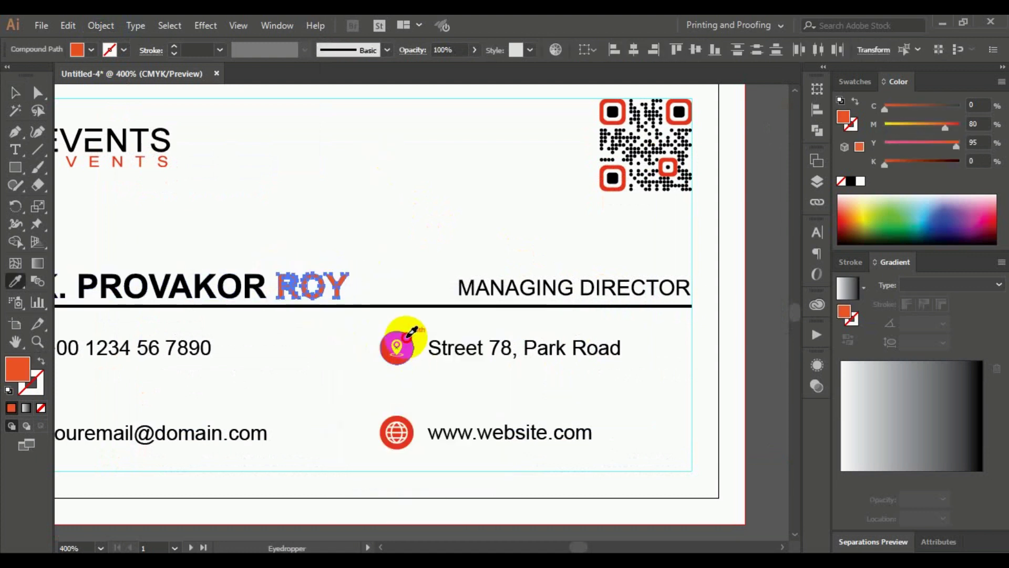
{"action": "left_click", "coordinate": [14, 94]}
{"action": "left_click", "coordinate": [462, 220]}
{"action": "scroll", "coordinate": [441, 338], "scroll_direction": "down", "scroll_amount": 3}
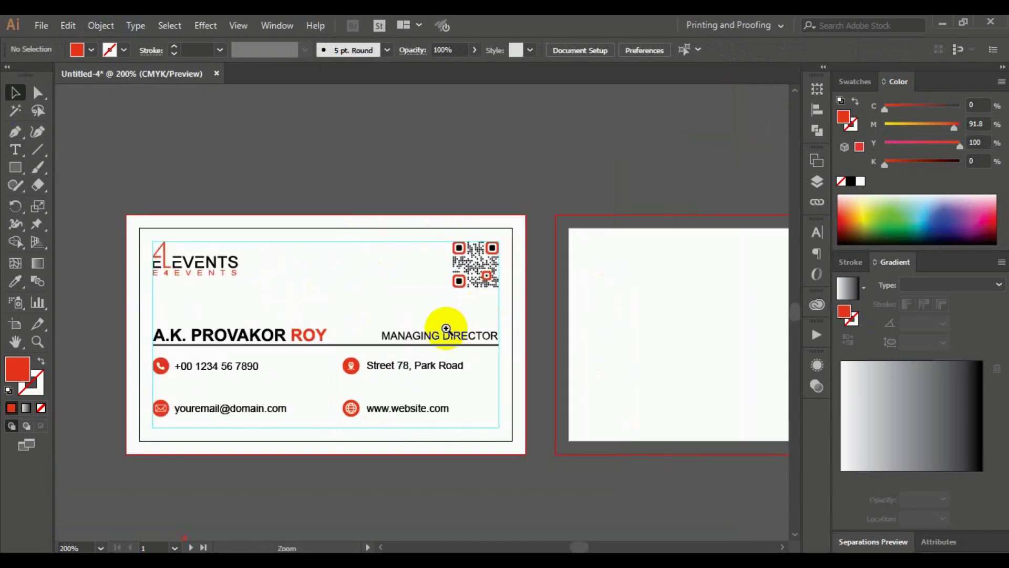
{"action": "scroll", "coordinate": [441, 332], "scroll_direction": "up", "scroll_amount": 2}
{"action": "left_click", "coordinate": [441, 331]}
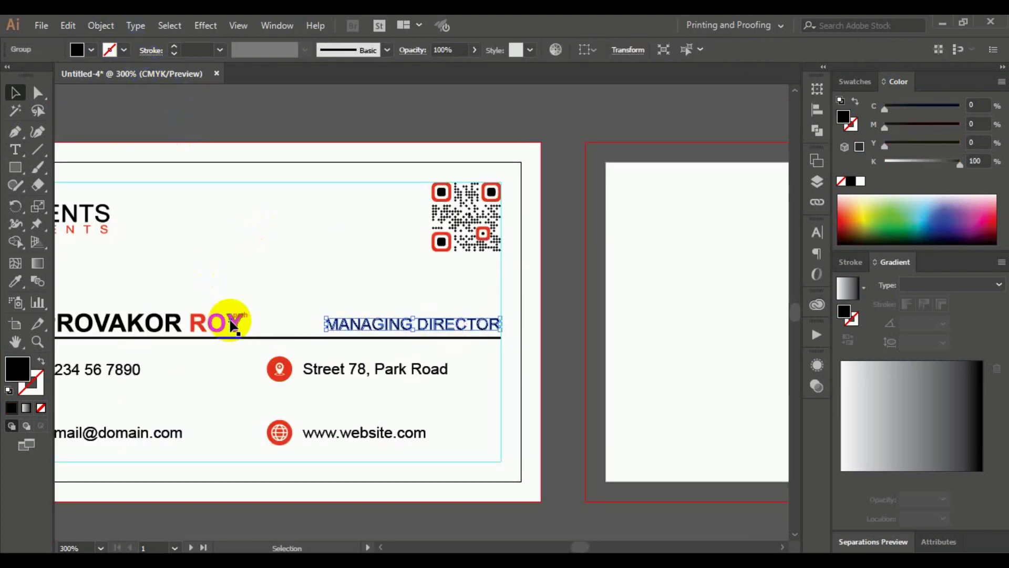
{"action": "key", "text": "i"}
{"action": "left_click", "coordinate": [213, 321]}
{"action": "left_click", "coordinate": [16, 93]}
{"action": "left_click", "coordinate": [244, 231]}
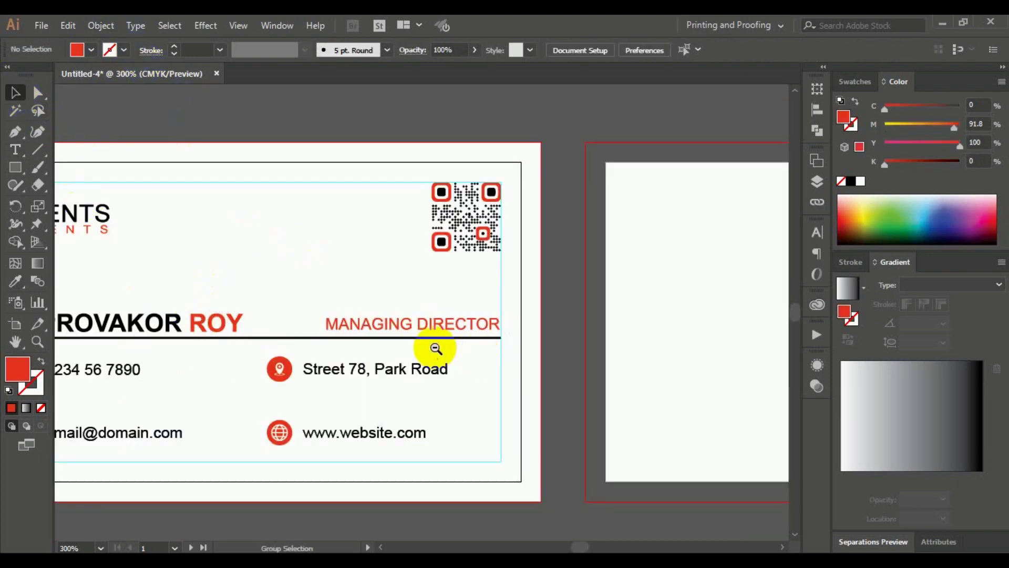
{"action": "scroll", "coordinate": [439, 353], "scroll_direction": "down", "scroll_amount": 2}
{"action": "scroll", "coordinate": [415, 331], "scroll_direction": "down", "scroll_amount": 1}
{"action": "scroll", "coordinate": [420, 294], "scroll_direction": "up", "scroll_amount": 2}
{"action": "scroll", "coordinate": [436, 273], "scroll_direction": "up", "scroll_amount": 1}
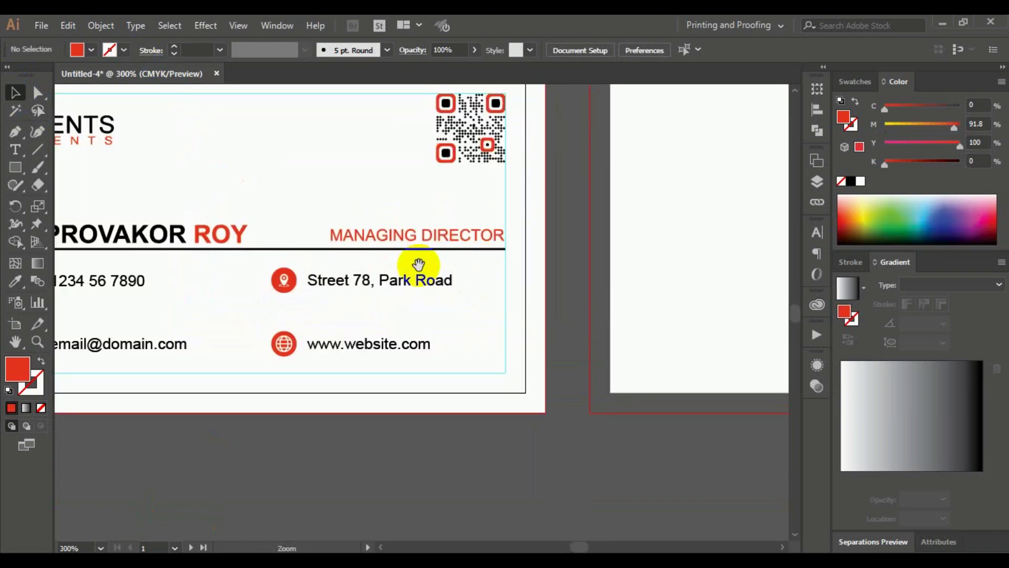
{"action": "scroll", "coordinate": [499, 274], "scroll_direction": "down", "scroll_amount": 2}
{"action": "scroll", "coordinate": [526, 282], "scroll_direction": "down", "scroll_amount": 1}
{"action": "scroll", "coordinate": [444, 300], "scroll_direction": "up", "scroll_amount": 3}
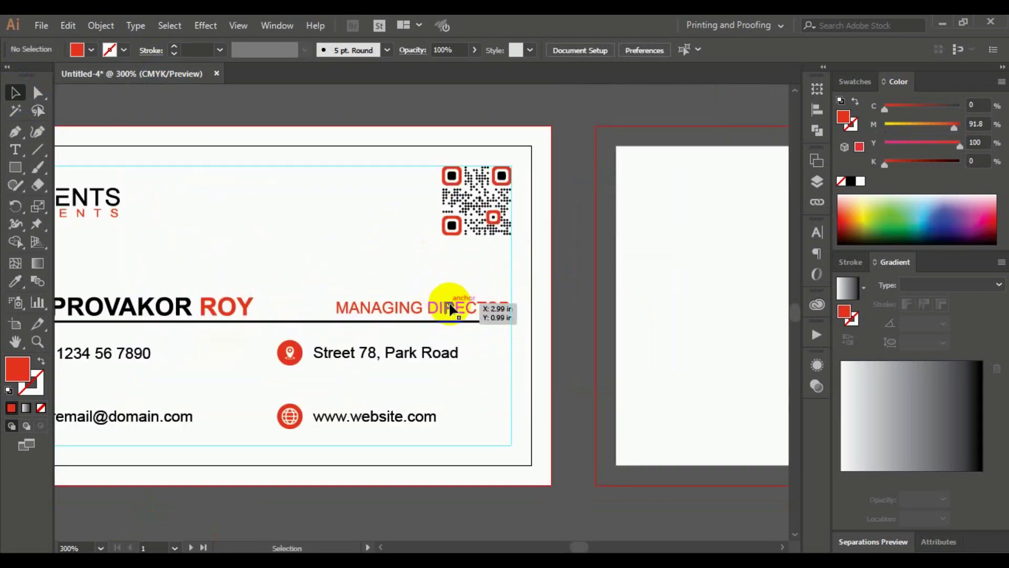
{"action": "left_click", "coordinate": [451, 309]}
{"action": "key", "text": "i"}
{"action": "left_click", "coordinate": [443, 367]}
{"action": "key", "text": "z"}
{"action": "left_click", "coordinate": [422, 360], "text": "alt"}
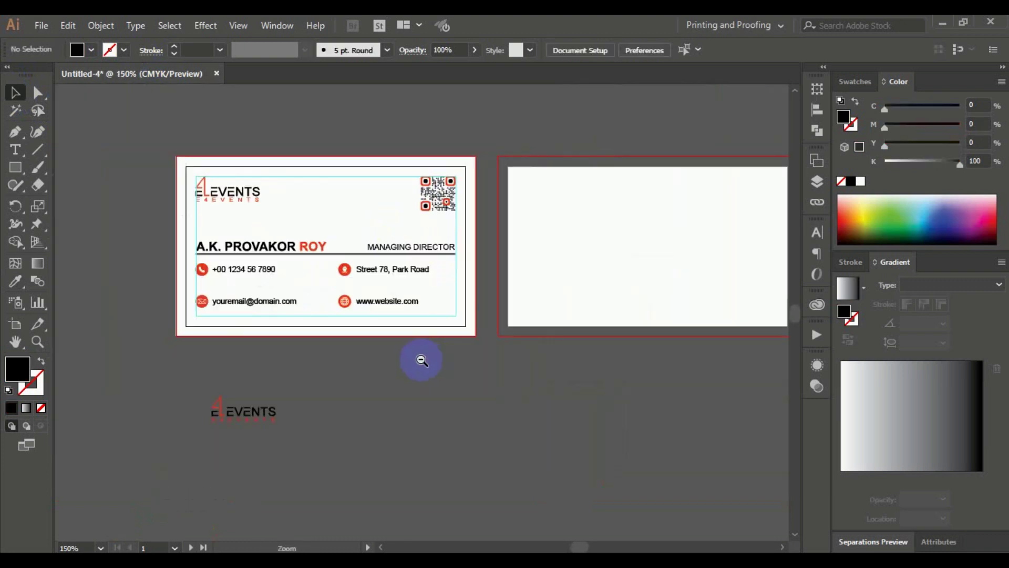
{"action": "key", "text": "v"}
{"action": "left_click", "coordinate": [293, 244]}
{"action": "left_click_drag", "start_coordinate": [345, 240], "coordinate": [200, 245]}
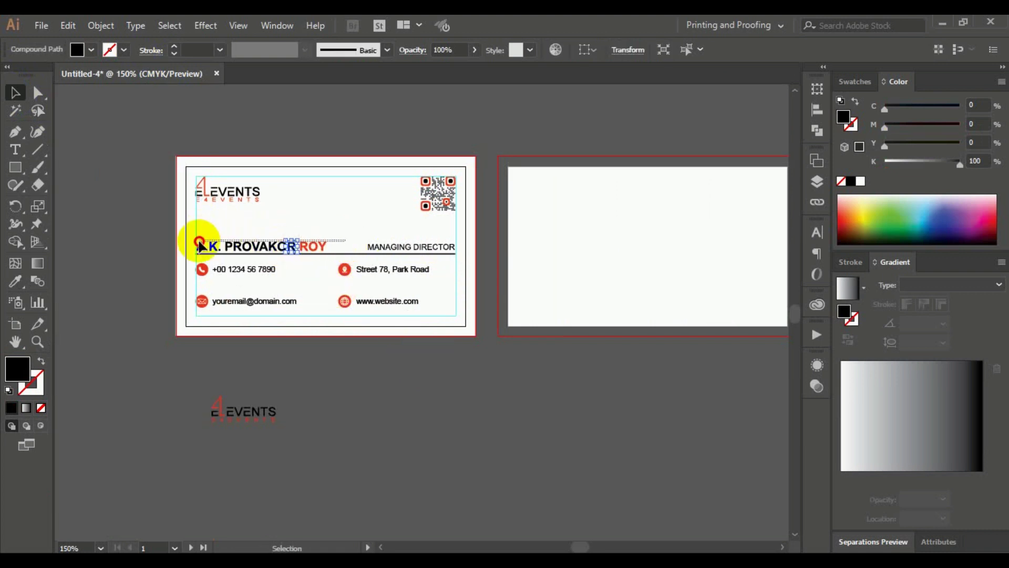
{"action": "left_click", "coordinate": [261, 289]}
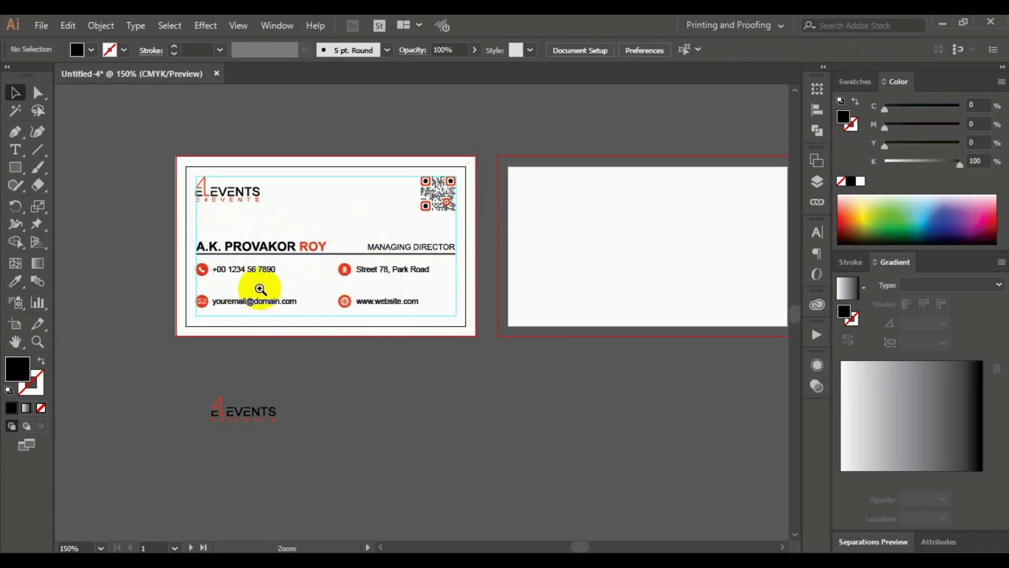
{"action": "scroll", "coordinate": [261, 288], "scroll_direction": "up", "scroll_amount": 3}
{"action": "left_click_drag", "start_coordinate": [587, 297], "coordinate": [379, 351]}
{"action": "left_click", "coordinate": [342, 320]}
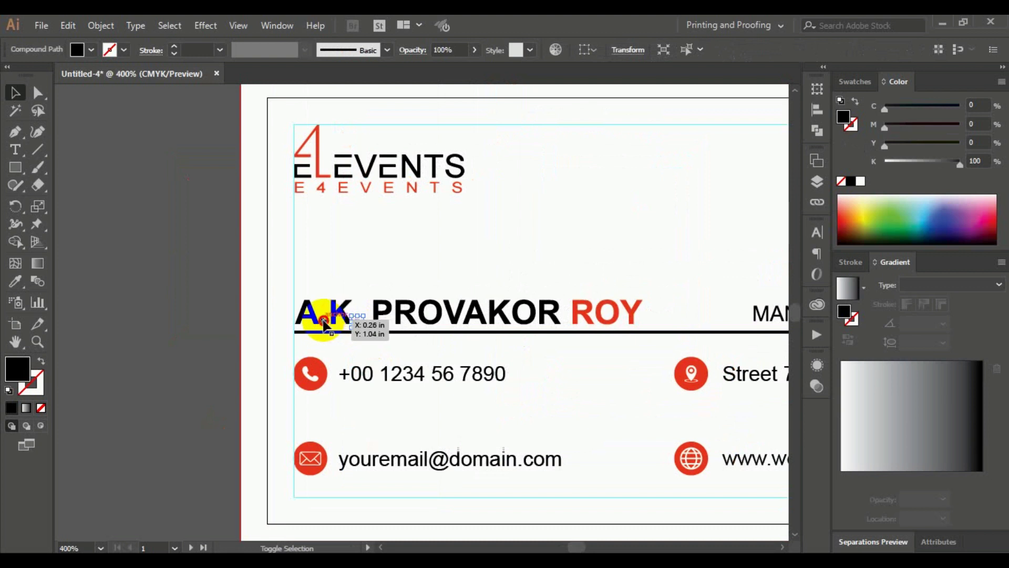
{"action": "left_click", "coordinate": [430, 309], "text": "shift"}
{"action": "left_click", "coordinate": [597, 306], "text": "shift"}
{"action": "scroll", "coordinate": [492, 288], "scroll_direction": "down", "scroll_amount": 1}
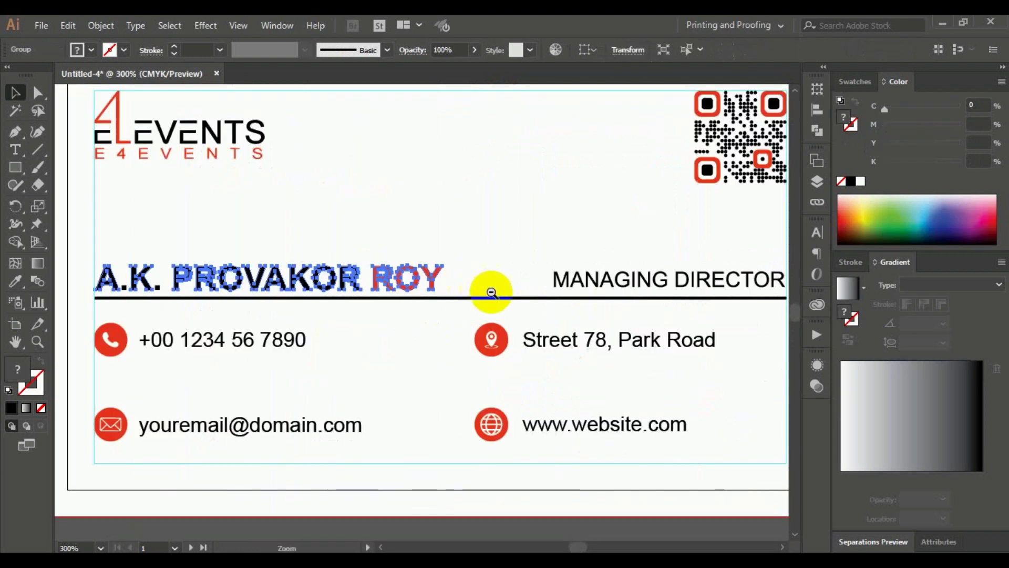
{"action": "scroll", "coordinate": [408, 276], "scroll_direction": "down", "scroll_amount": 1}
{"action": "left_click", "coordinate": [408, 275]}
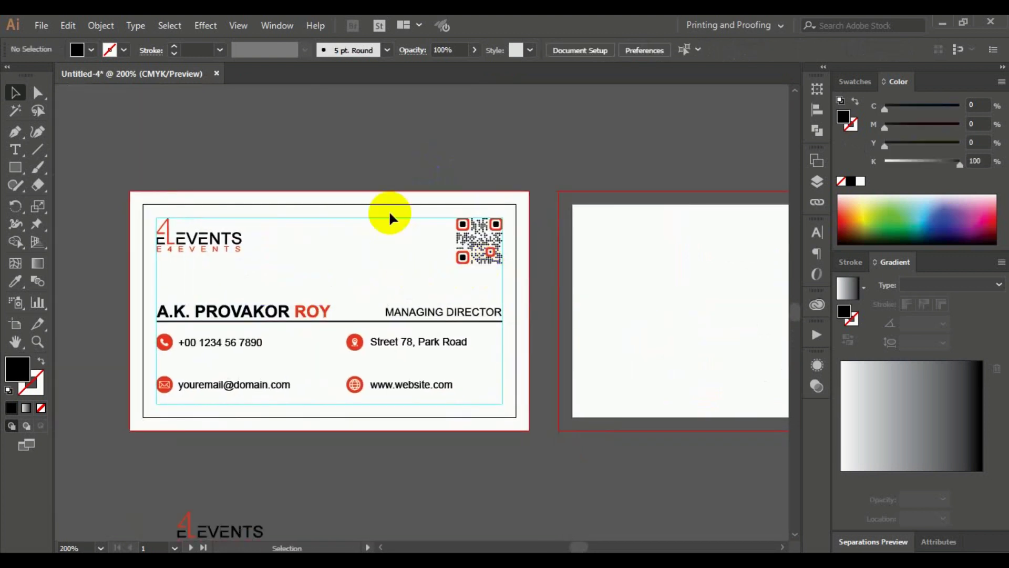
{"action": "left_click", "coordinate": [238, 191]}
Fill the front card's background rectangle with a light grey swatch.
{"action": "left_click", "coordinate": [157, 207]}
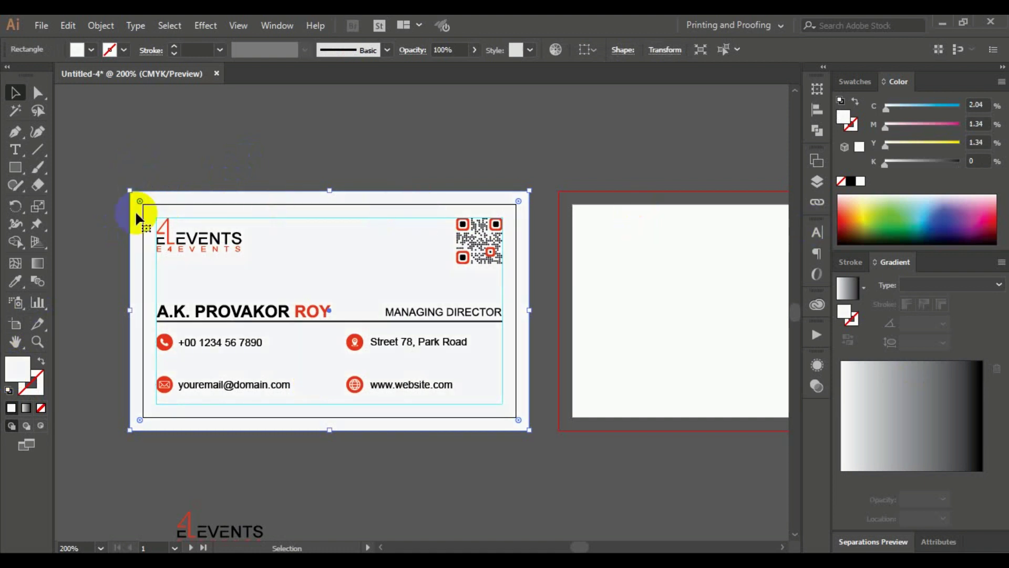
{"action": "left_click", "coordinate": [609, 252]}
{"action": "left_click", "coordinate": [338, 297]}
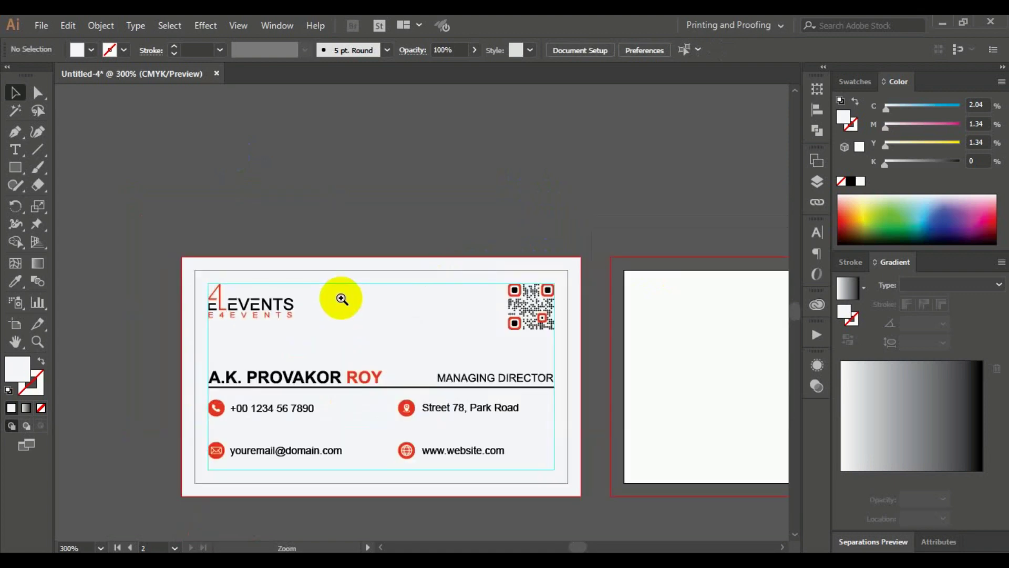
{"action": "key", "text": "v"}
{"action": "left_click", "coordinate": [209, 259]}
{"action": "left_click", "coordinate": [91, 50]}
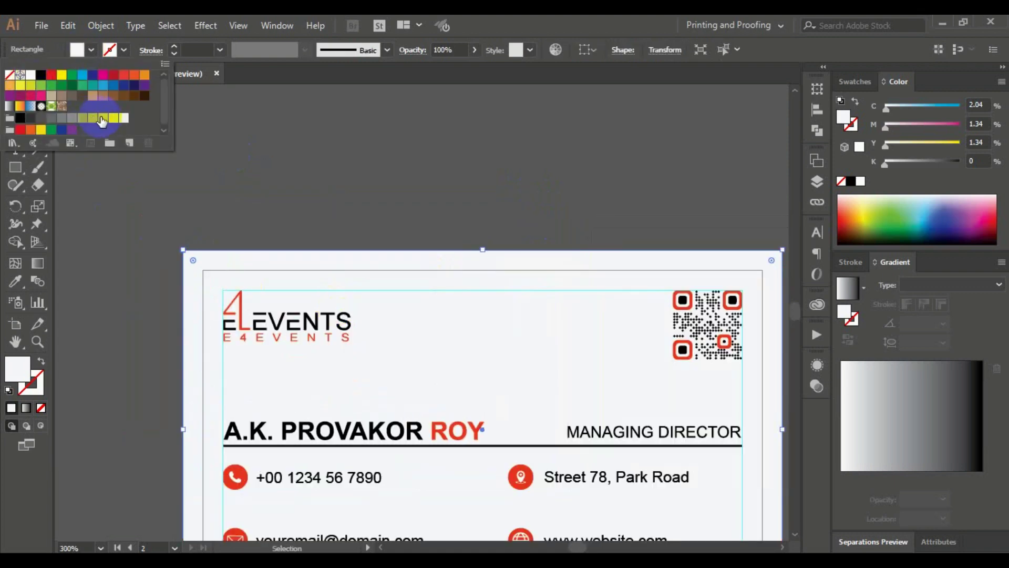
{"action": "left_click", "coordinate": [101, 121]}
{"action": "key", "text": "Escape"}
{"action": "left_click", "coordinate": [514, 327], "text": "alt"}
{"action": "left_click", "coordinate": [287, 283], "text": "alt"}
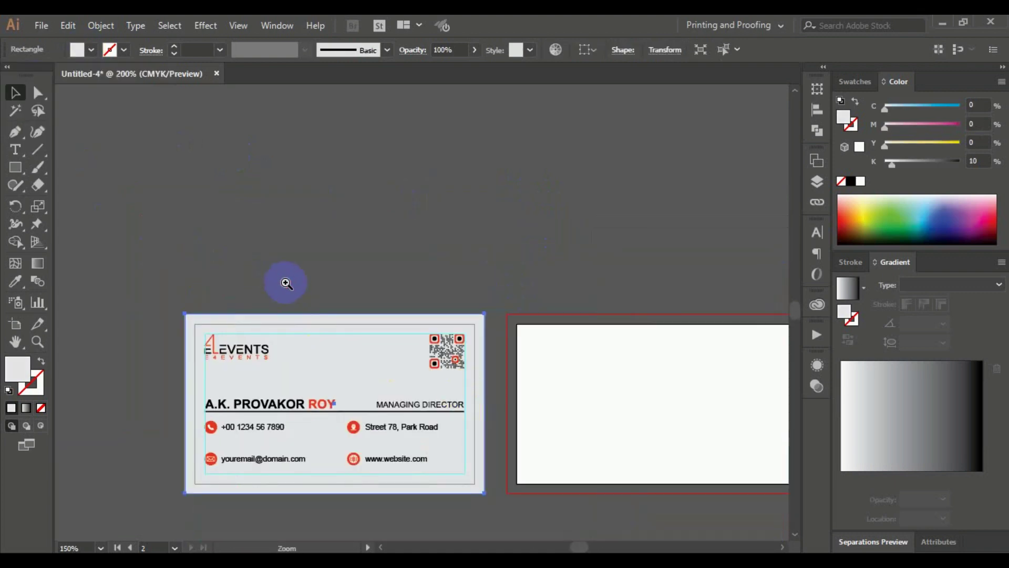
{"action": "key", "text": "v"}
Keep full opacity and fine-tune the grey to C 7.61, M 5.55, Y 5.83, K 0 in Recolor Artwork.
{"action": "left_click", "coordinate": [470, 52]}
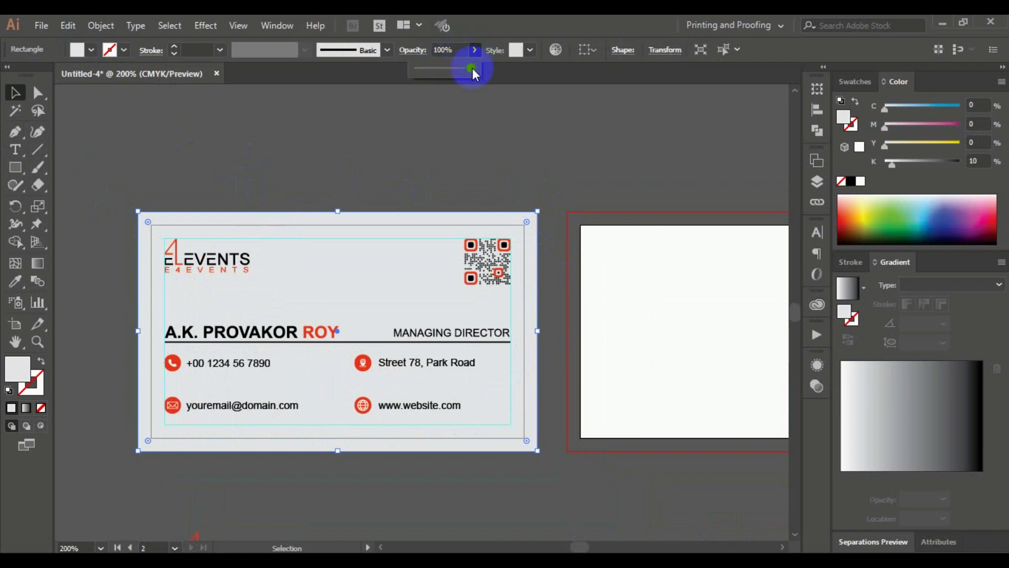
{"action": "mouse_move", "coordinate": [413, 73]}
{"action": "left_mouse_down"}
{"action": "mouse_move", "coordinate": [399, 87]}
{"action": "mouse_move", "coordinate": [473, 67]}
{"action": "left_mouse_up"}
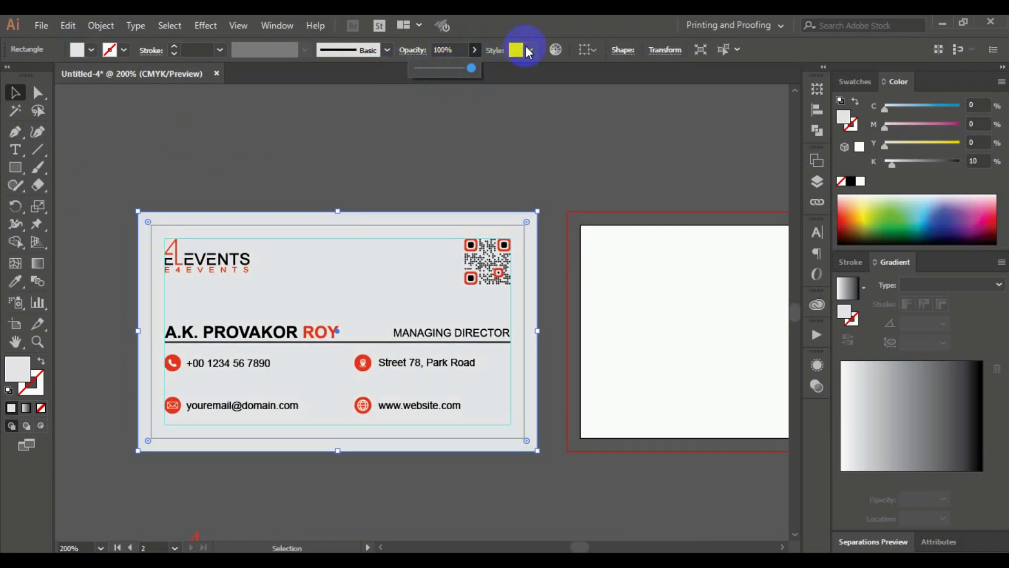
{"action": "left_click", "coordinate": [529, 50]}
{"action": "left_click", "coordinate": [556, 50]}
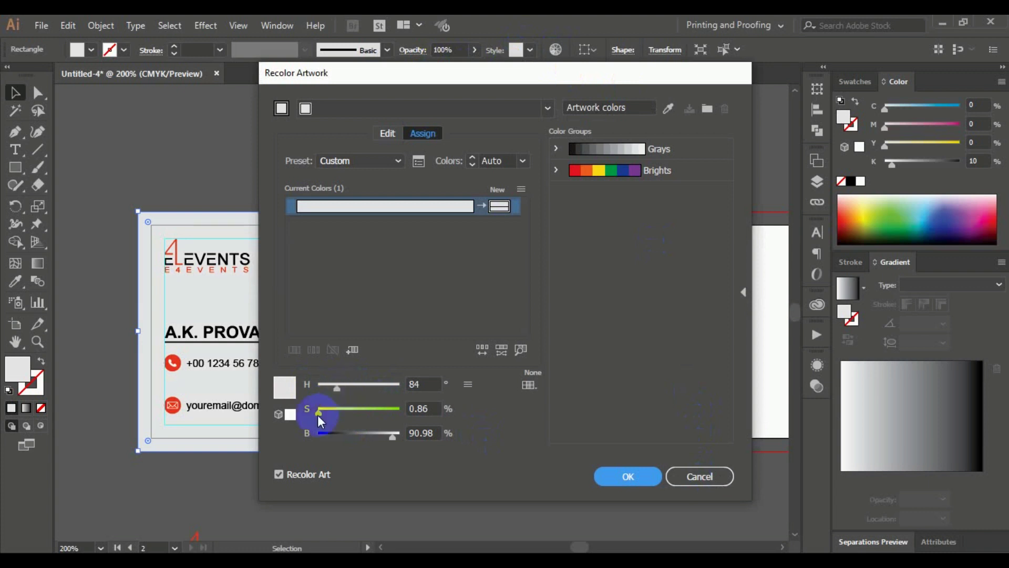
{"action": "left_click_drag", "start_coordinate": [319, 413], "coordinate": [394, 412]}
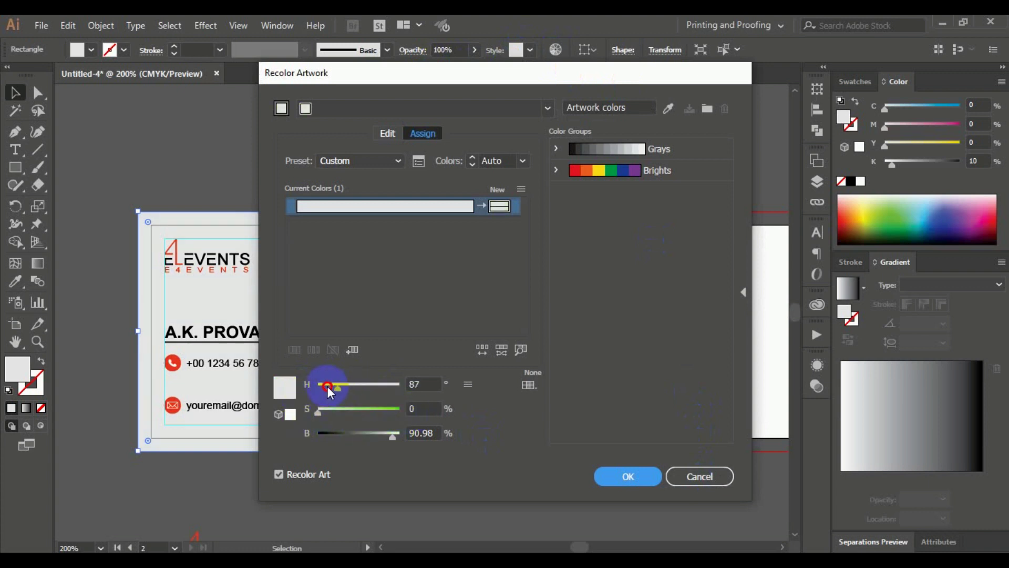
{"action": "left_click", "coordinate": [630, 476]}
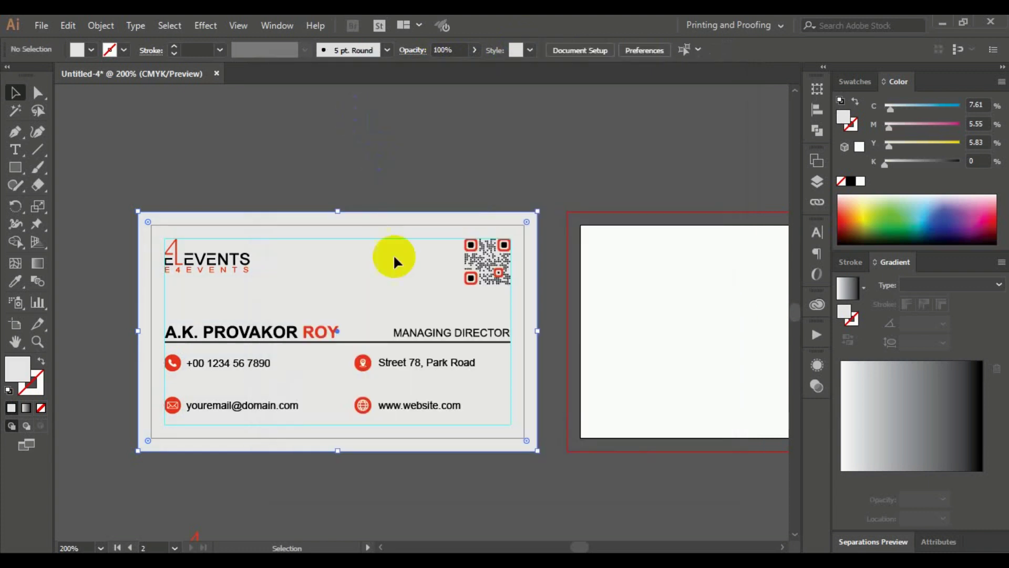
{"action": "left_click", "coordinate": [401, 307]}
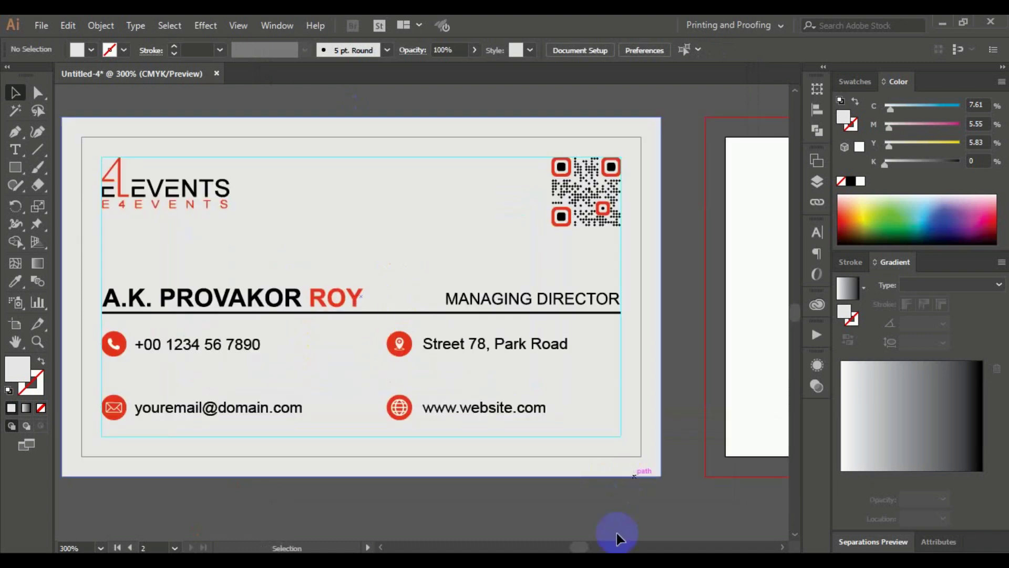
{"action": "left_click", "coordinate": [106, 131]}
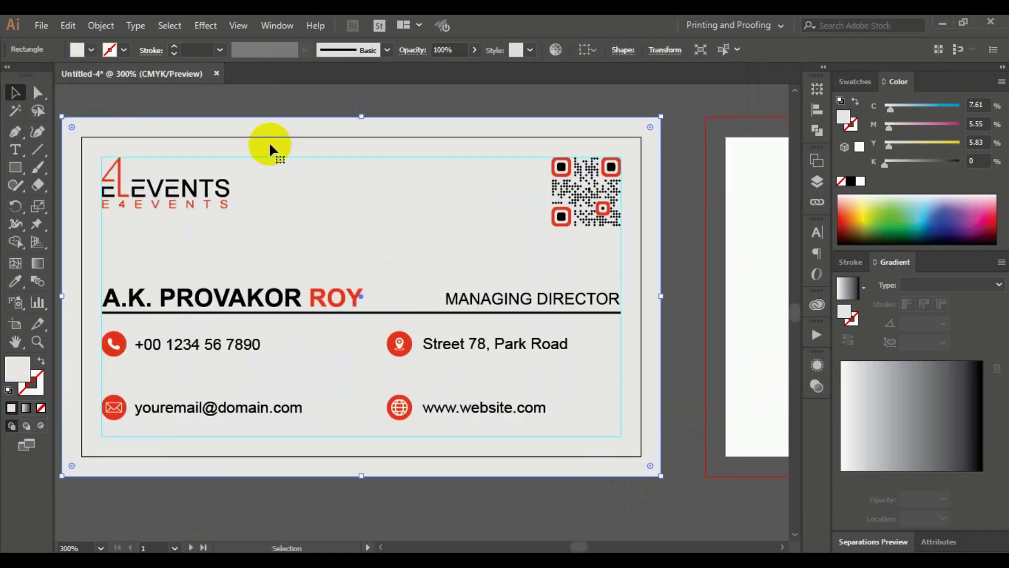
Bring the blank second artboard into view beside the front card.
{"action": "left_click", "coordinate": [558, 211], "text": "alt"}
{"action": "left_click", "coordinate": [482, 337], "text": "alt"}
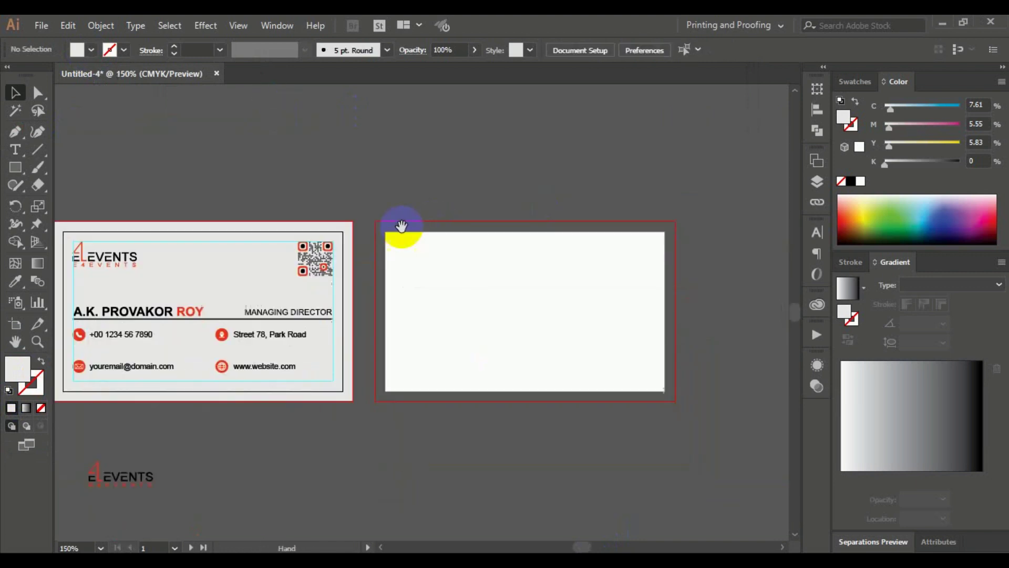
{"action": "left_click", "coordinate": [403, 344]}
{"action": "left_click", "coordinate": [444, 304], "text": "alt"}
{"action": "left_click", "coordinate": [431, 275], "text": "alt"}
{"action": "left_click", "coordinate": [430, 239]}
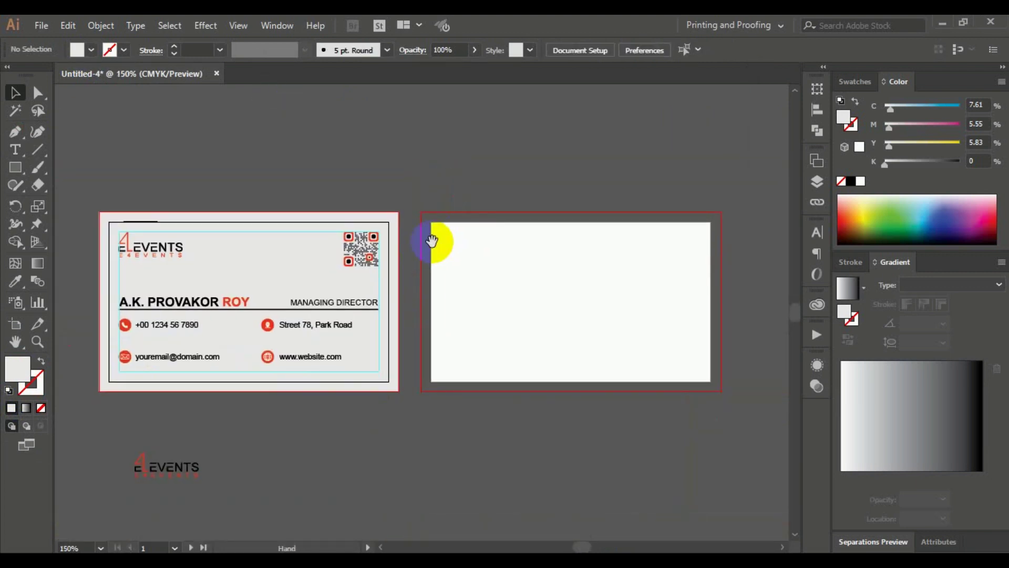
{"action": "left_click", "coordinate": [483, 220]}
{"action": "left_click", "coordinate": [146, 338], "text": "alt"}
{"action": "left_click", "coordinate": [378, 333]}
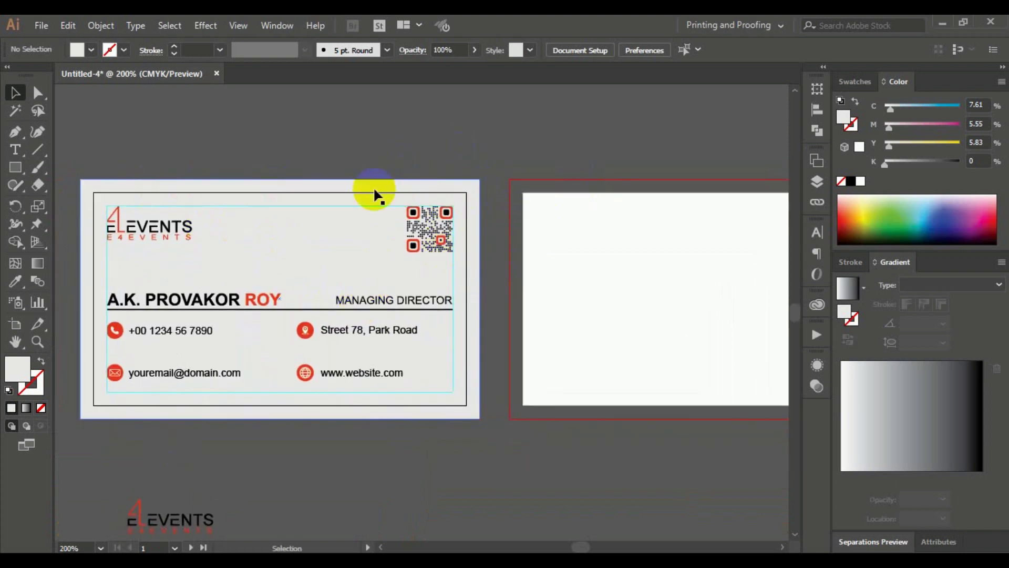
{"action": "mouse_move", "coordinate": [491, 202]}
{"action": "left_mouse_down"}
{"action": "mouse_move", "coordinate": [345, 158]}
{"action": "mouse_move", "coordinate": [766, 378]}
{"action": "left_mouse_up"}
Draw a bleed-sized rectangle on artboard 2 and fill it with the icons' red (C 0, M 91.8, Y 100, K 0).
{"action": "left_click", "coordinate": [15, 168]}
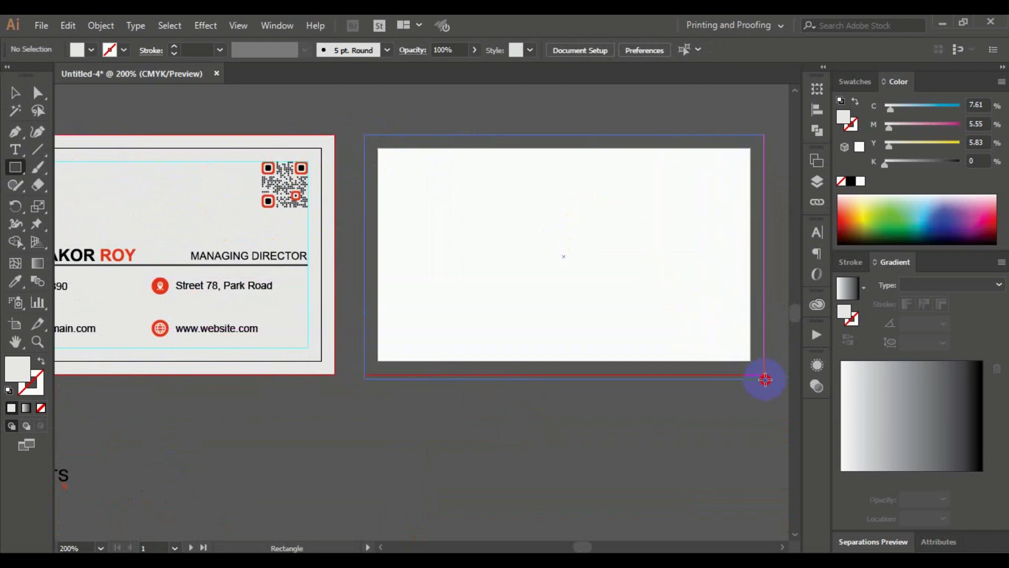
{"action": "scroll", "coordinate": [473, 308], "scroll_direction": "down", "scroll_amount": 1}
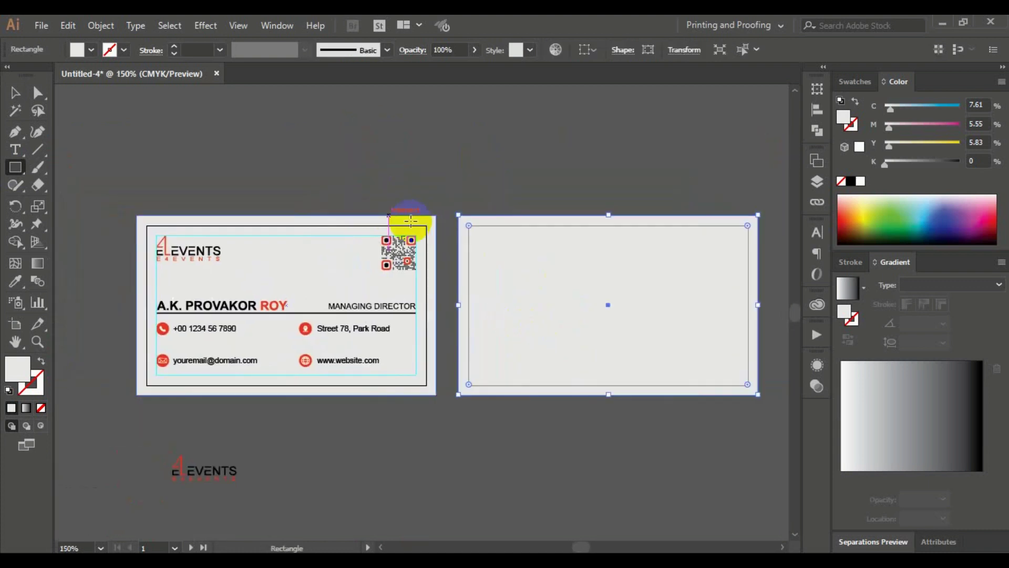
{"action": "key", "text": "i"}
{"action": "left_click", "coordinate": [304, 326]}
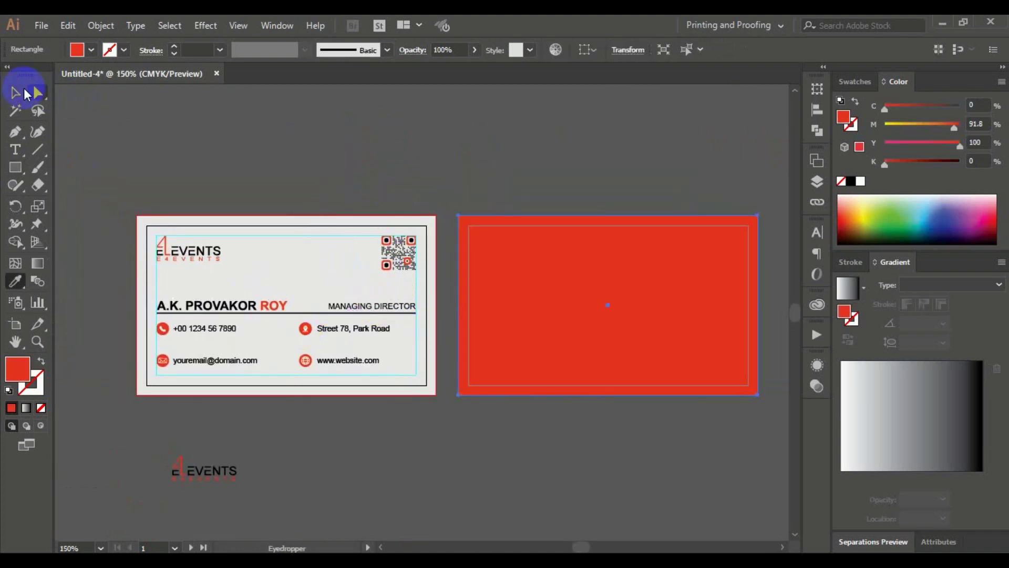
{"action": "left_click", "coordinate": [15, 92]}
{"action": "left_click", "coordinate": [568, 286]}
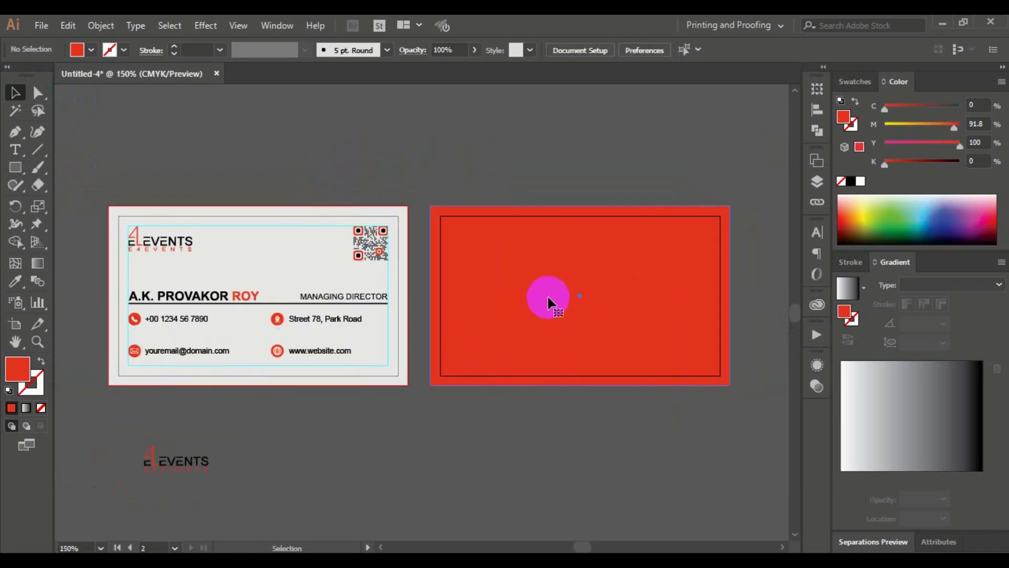
Add a safe-zone rectangle offset -0.25 in inside the red back card's bleed rectangle.
{"action": "left_click", "coordinate": [101, 26]}
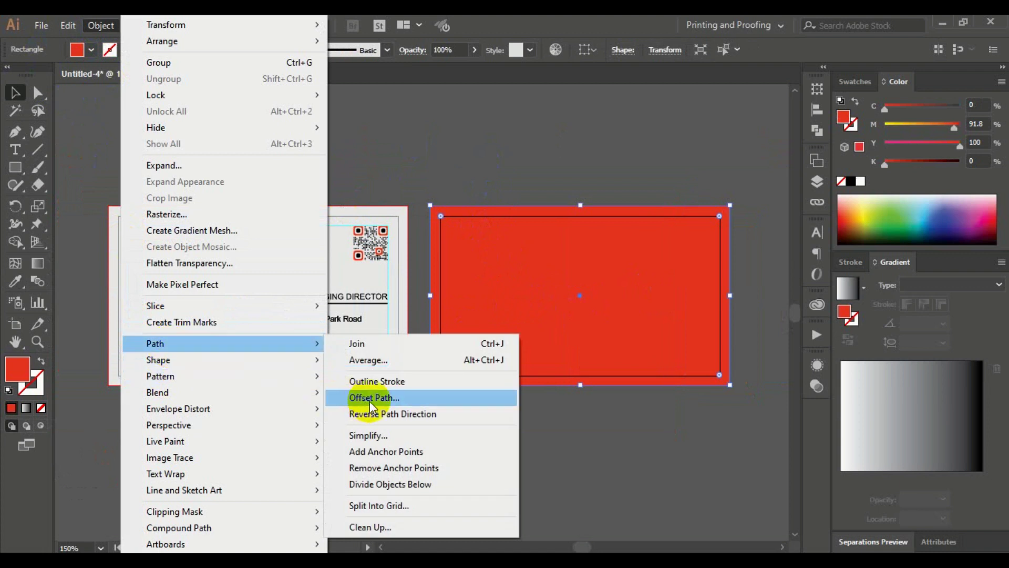
{"action": "left_click", "coordinate": [415, 397]}
{"action": "left_click", "coordinate": [368, 280]}
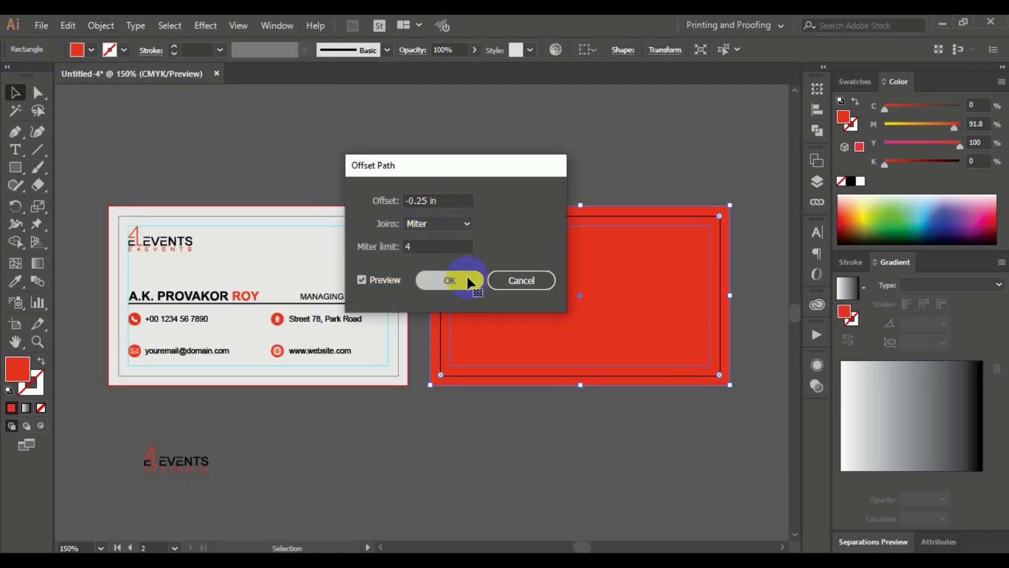
{"action": "left_click", "coordinate": [457, 279]}
{"action": "left_click", "coordinate": [496, 227]}
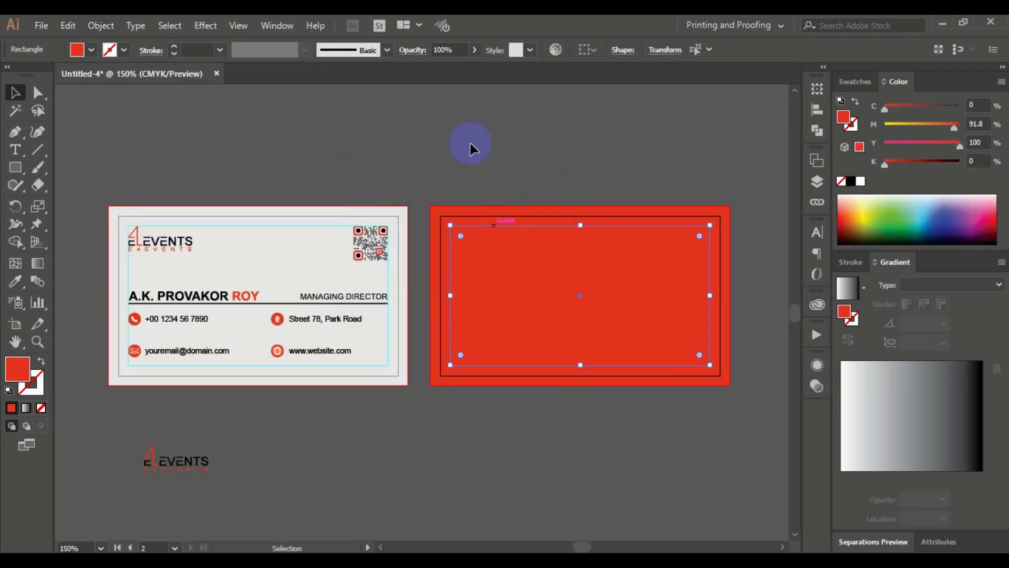
{"action": "scroll", "coordinate": [473, 263], "scroll_direction": "up", "scroll_amount": 1}
{"action": "scroll", "coordinate": [534, 334], "scroll_direction": "down", "scroll_amount": 1}
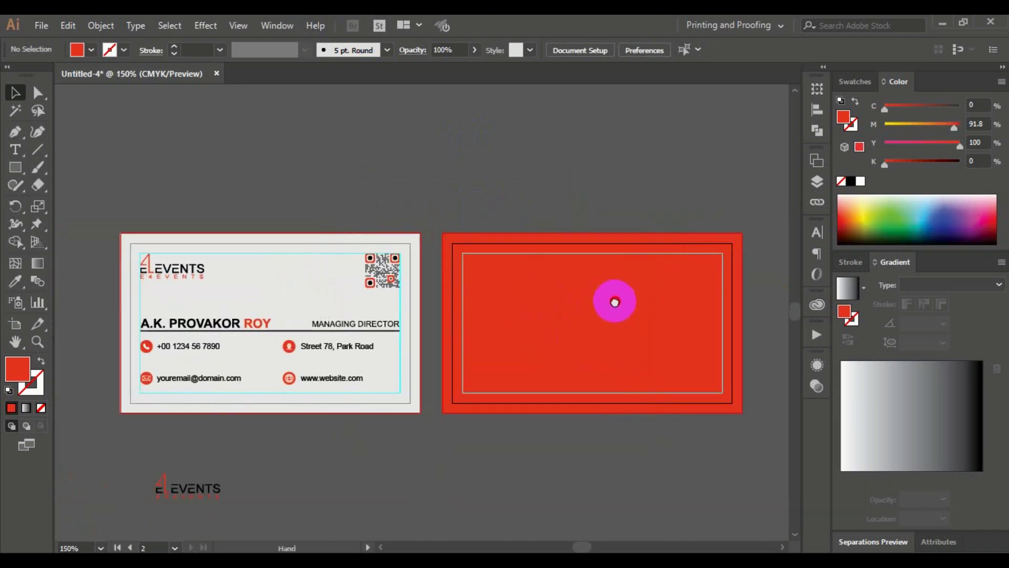
{"action": "left_click", "coordinate": [192, 271]}
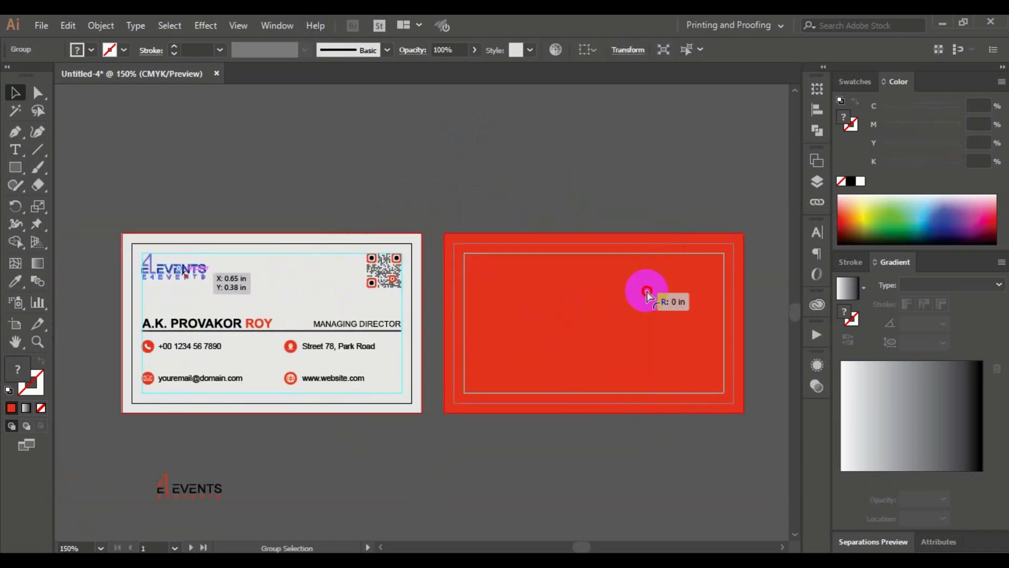
Place an enlarged white copy of the E4 EVENTS logo on the red card, centred horizontally.
{"action": "mouse_move", "coordinate": [185, 275]}
{"action": "left_mouse_down"}
{"action": "mouse_move", "coordinate": [420, 228]}
{"action": "mouse_move", "coordinate": [591, 323]}
{"action": "left_mouse_up"}
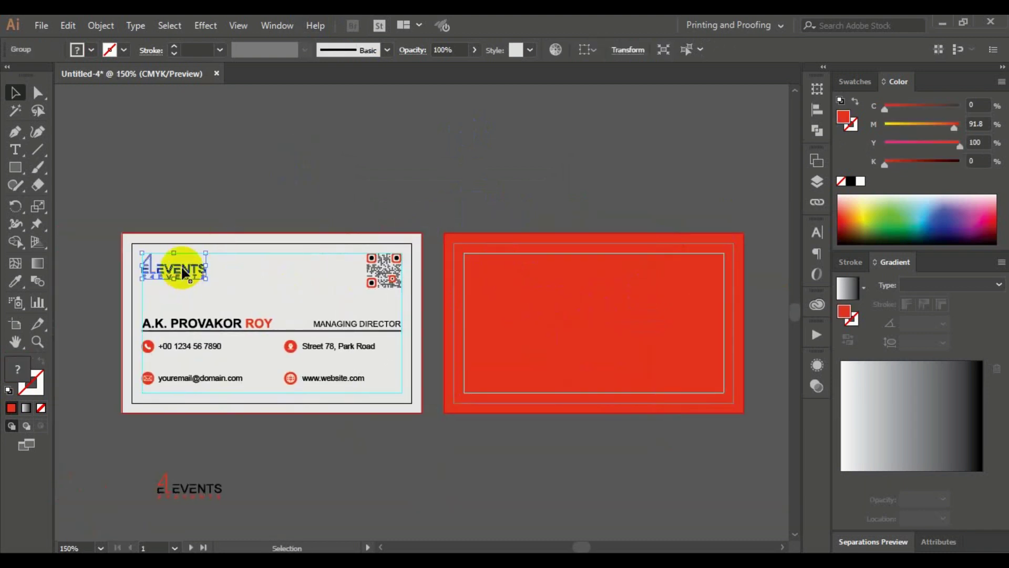
{"action": "left_click_drag", "start_coordinate": [453, 325], "coordinate": [669, 345]}
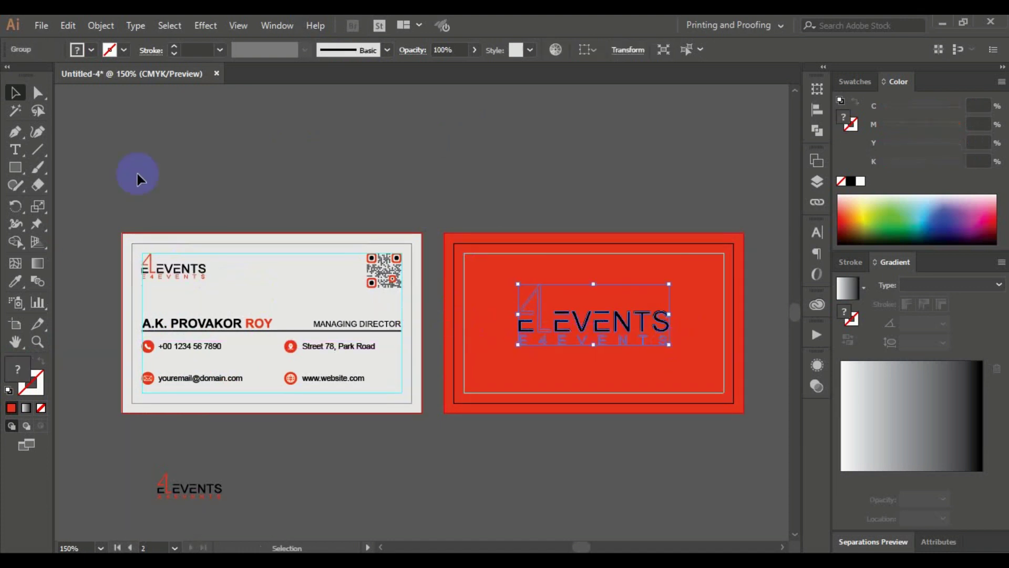
{"action": "left_click", "coordinate": [33, 79]}
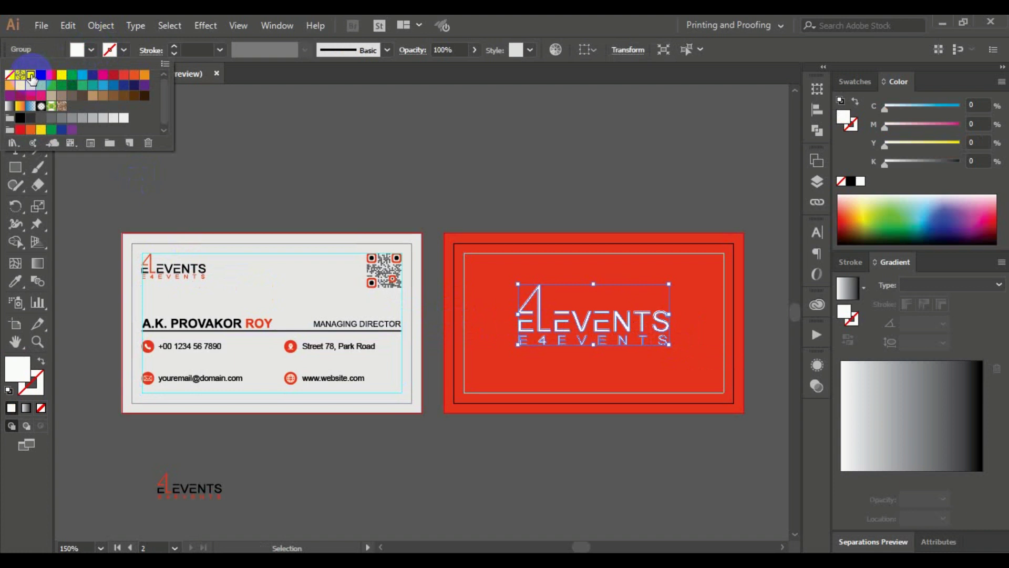
{"action": "left_click", "coordinate": [578, 168]}
{"action": "scroll", "coordinate": [596, 330], "scroll_direction": "down", "scroll_amount": 2}
{"action": "scroll", "coordinate": [486, 342], "scroll_direction": "up", "scroll_amount": 2}
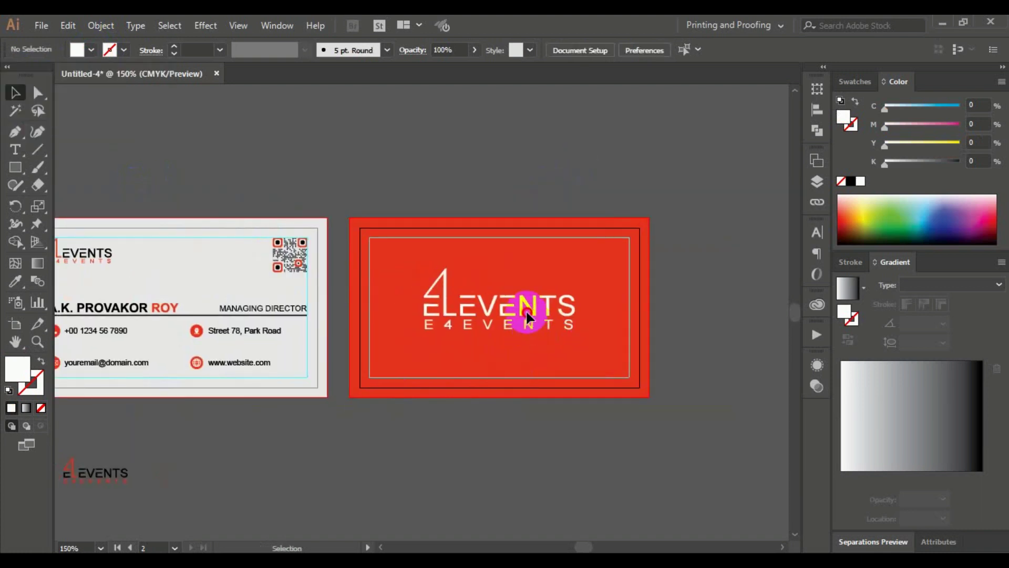
{"action": "left_click", "coordinate": [528, 308]}
{"action": "left_click_drag", "start_coordinate": [638, 86], "coordinate": [606, 221]}
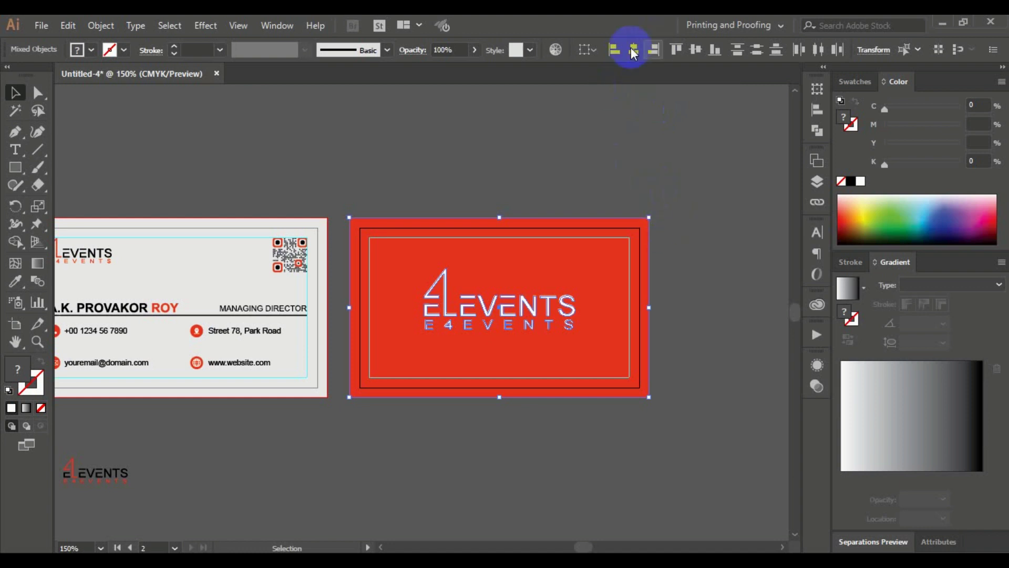
{"action": "left_click", "coordinate": [633, 49]}
Group all of the red back card's objects together with Ctrl+G.
{"action": "left_click", "coordinate": [647, 167]}
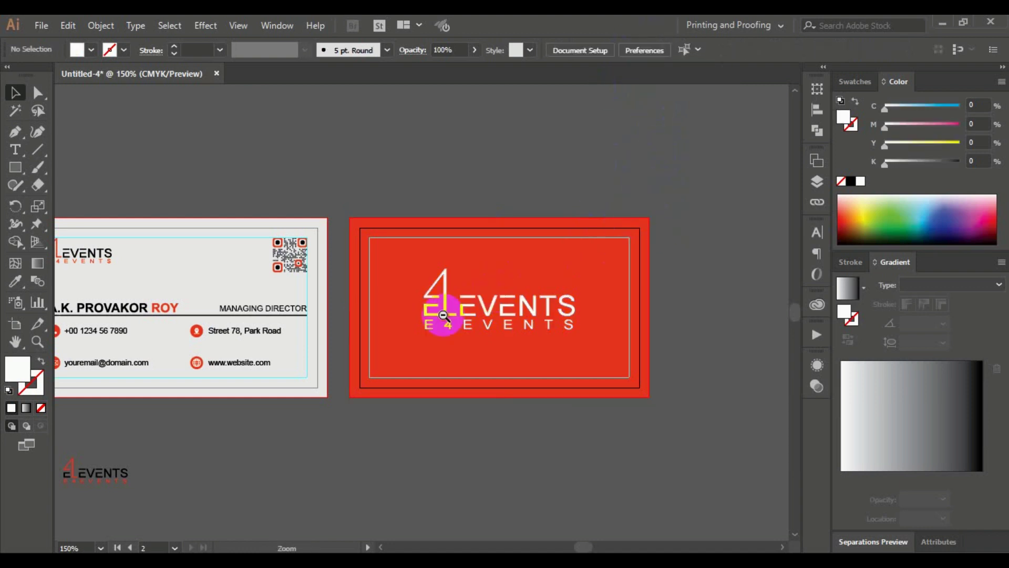
{"action": "scroll", "coordinate": [439, 315], "scroll_direction": "down", "scroll_amount": 1}
{"action": "scroll", "coordinate": [484, 338], "scroll_direction": "down", "scroll_amount": 1}
{"action": "scroll", "coordinate": [466, 352], "scroll_direction": "up", "scroll_amount": 1}
{"action": "scroll", "coordinate": [453, 412], "scroll_direction": "up", "scroll_amount": 1}
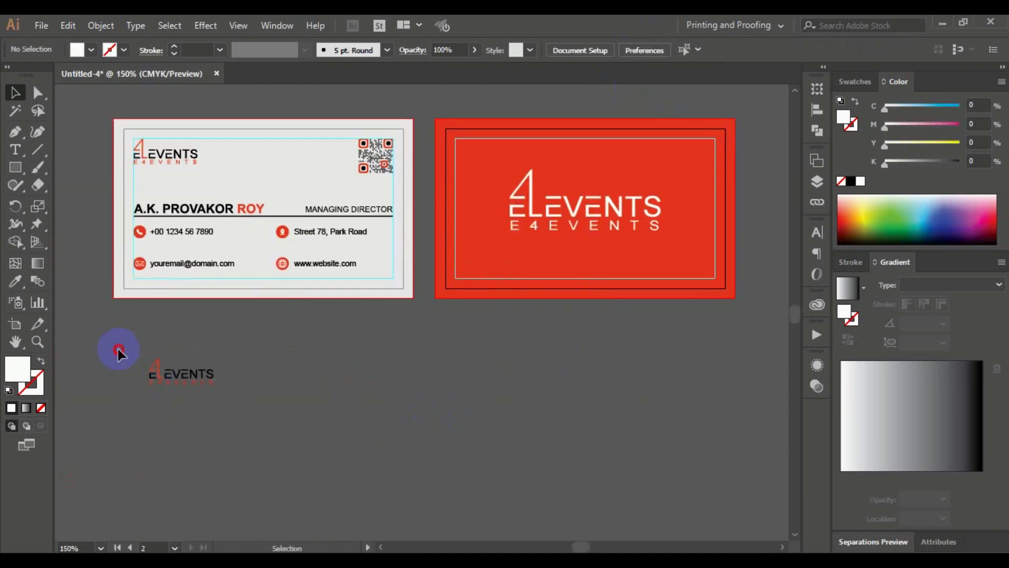
{"action": "left_click_drag", "start_coordinate": [118, 349], "coordinate": [312, 408]}
{"action": "left_click", "coordinate": [312, 408]}
{"action": "left_click_drag", "start_coordinate": [383, 248], "coordinate": [462, 284]}
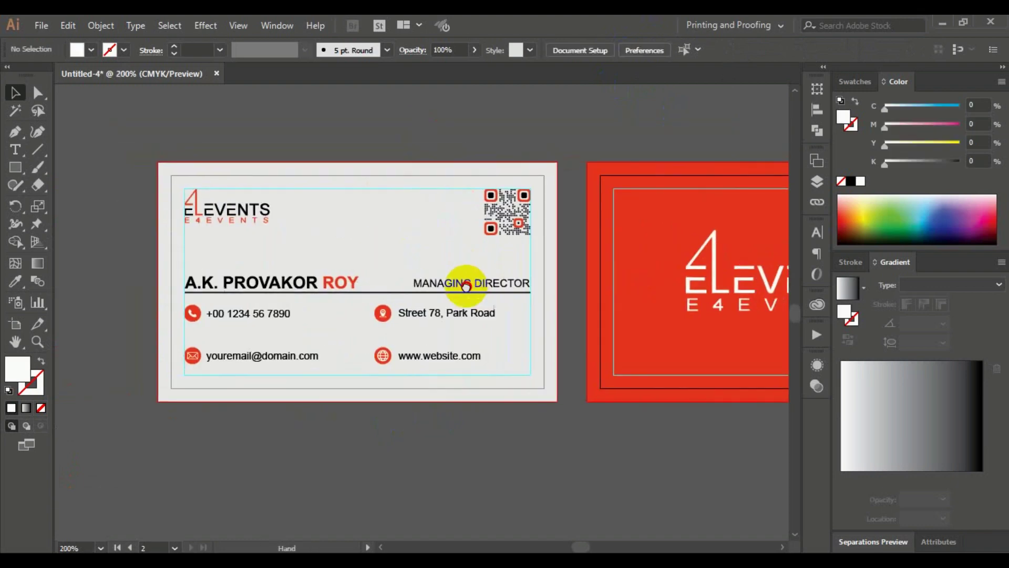
{"action": "scroll", "coordinate": [504, 288], "scroll_direction": "down", "scroll_amount": 1}
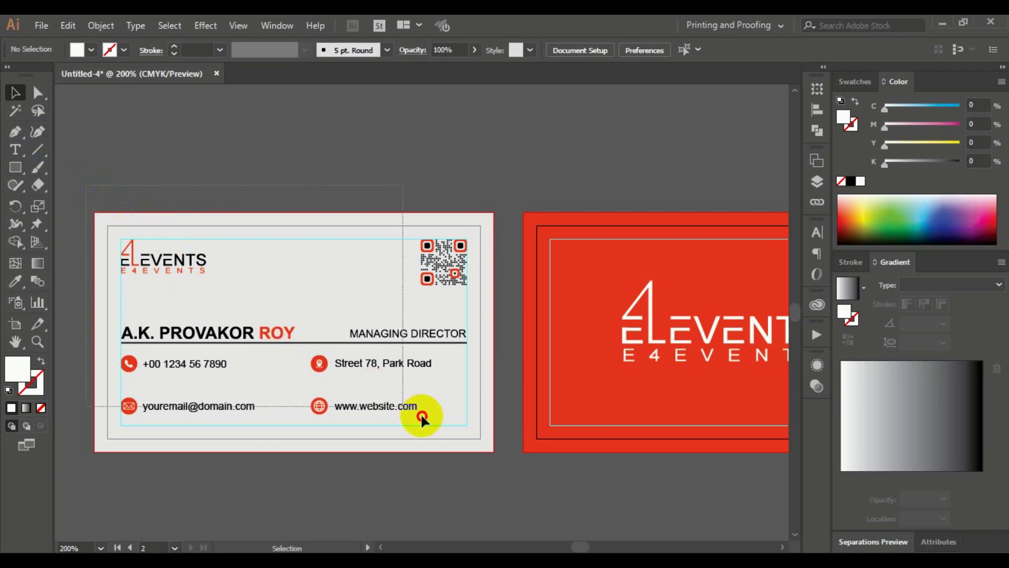
{"action": "left_click_drag", "start_coordinate": [506, 458], "coordinate": [492, 451]}
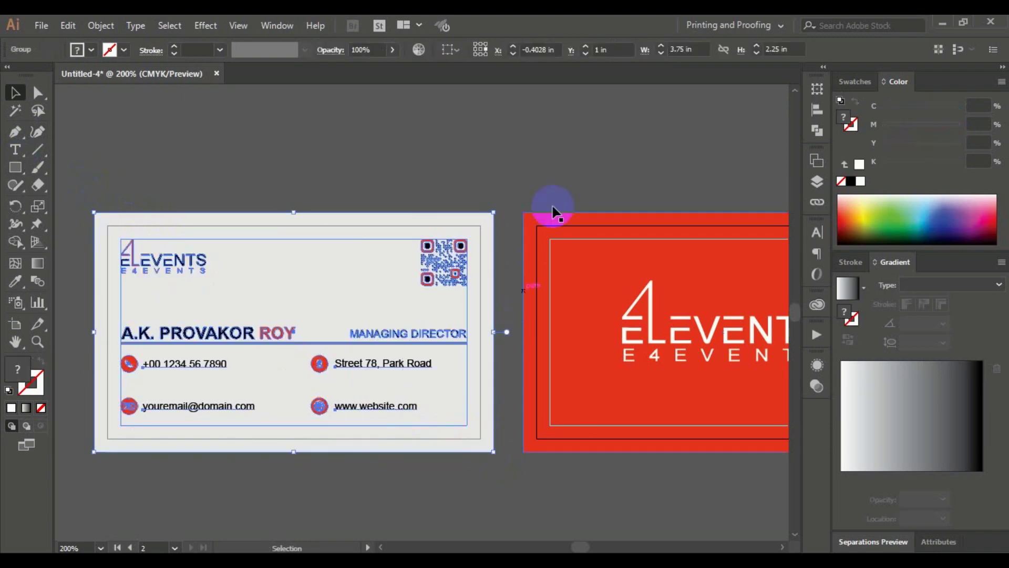
{"action": "left_click", "coordinate": [570, 354]}
{"action": "scroll", "coordinate": [570, 354], "scroll_direction": "down", "scroll_amount": 1}
{"action": "left_click_drag", "start_coordinate": [275, 159], "coordinate": [626, 378]}
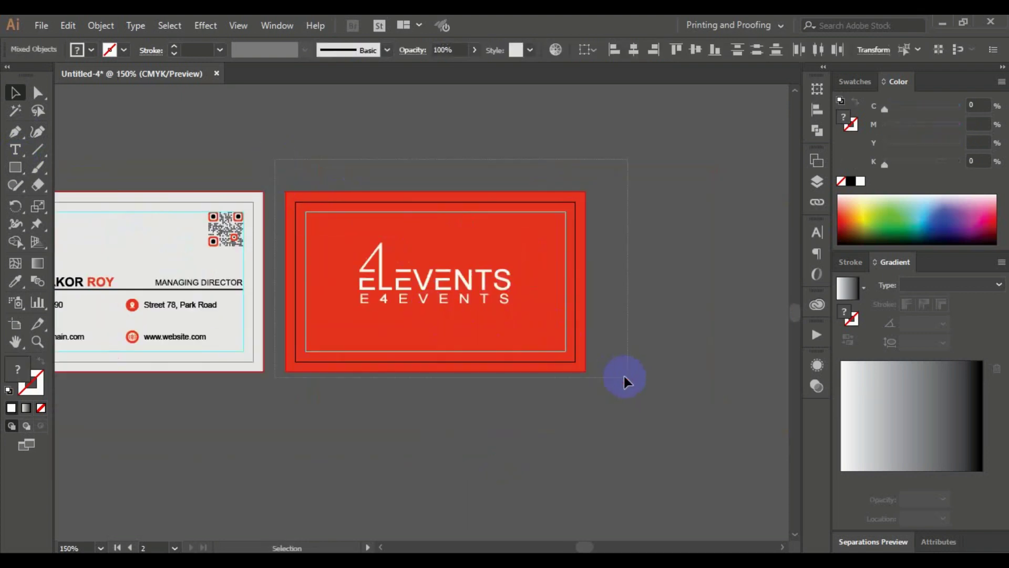
{"action": "key", "text": "ctrl+g"}
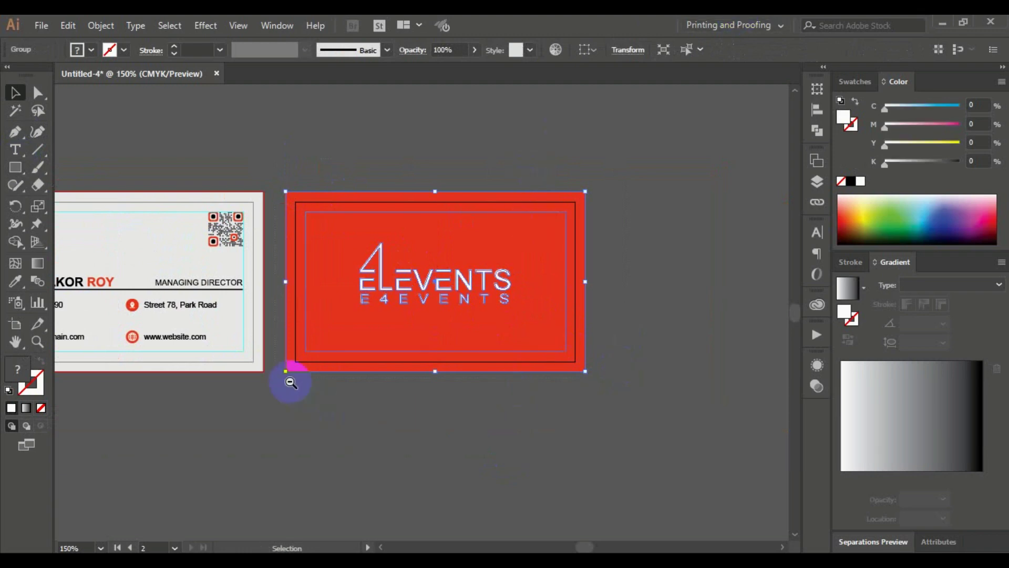
Draw a white 3.5 × 2 in rectangle covering the front card's trim area.
{"action": "left_click", "coordinate": [291, 383], "text": "alt"}
{"action": "left_click", "coordinate": [363, 344]}
{"action": "left_click_drag", "start_coordinate": [380, 331], "coordinate": [459, 410]}
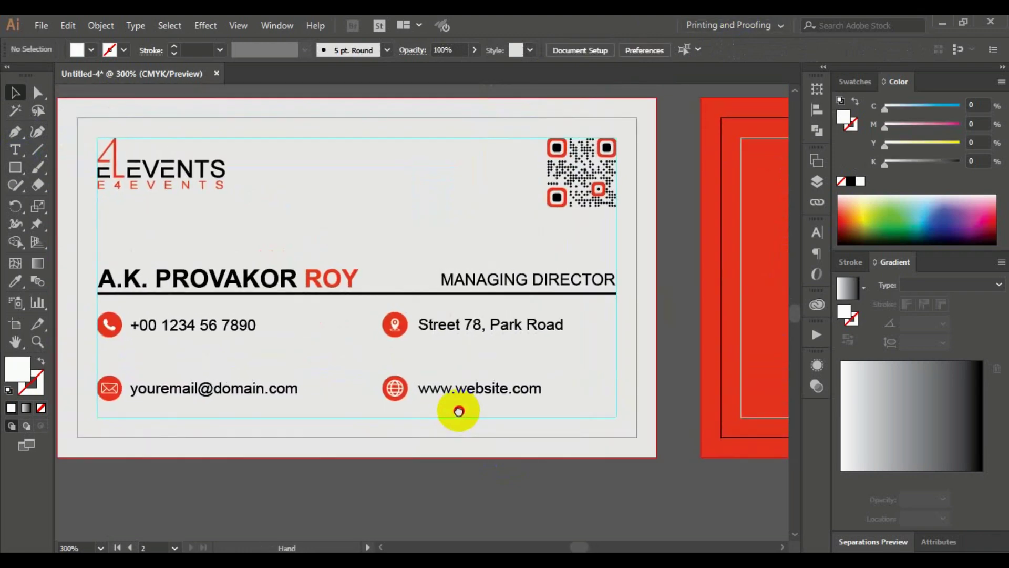
{"action": "left_click", "coordinate": [378, 356], "text": "alt"}
{"action": "left_click_drag", "start_coordinate": [410, 337], "coordinate": [301, 379]}
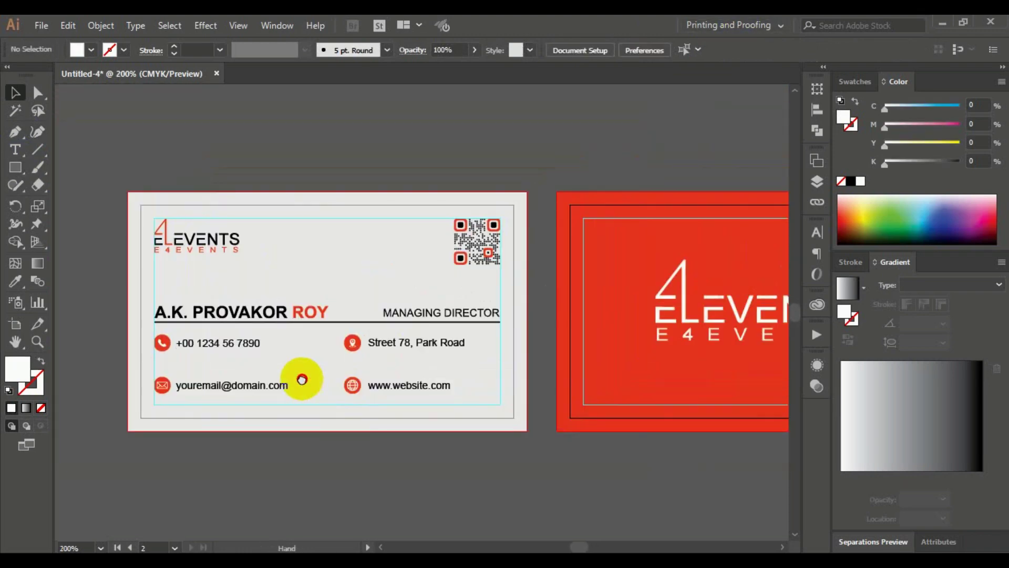
{"action": "left_click", "coordinate": [15, 167]}
{"action": "mouse_move", "coordinate": [116, 208]}
{"action": "left_mouse_down"}
{"action": "mouse_move", "coordinate": [181, 260]}
{"action": "mouse_move", "coordinate": [489, 420]}
{"action": "left_mouse_up"}
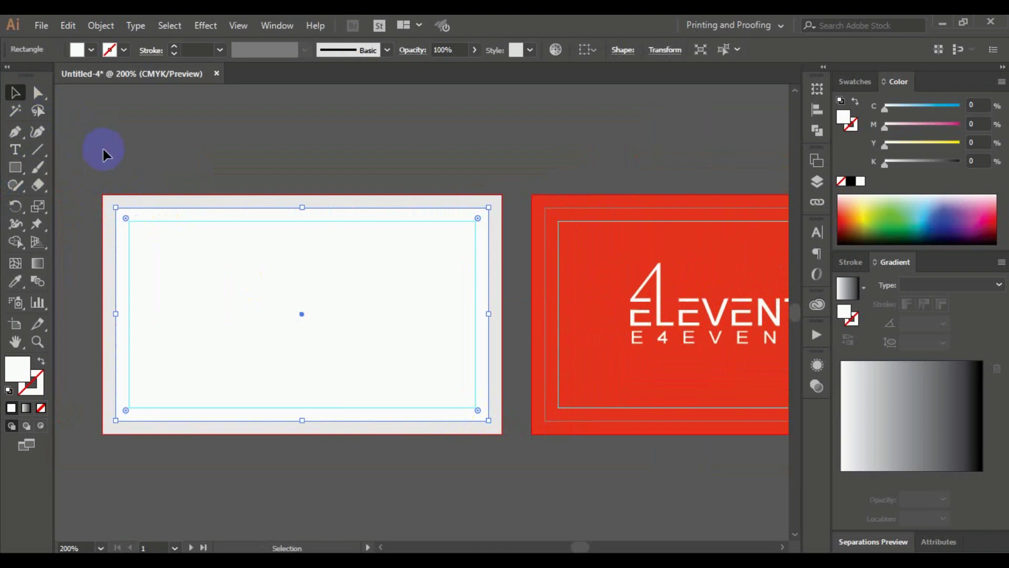
Clip the grey front card's artwork to its trim rectangle with a clipping mask.
{"action": "left_click_drag", "start_coordinate": [103, 149], "coordinate": [325, 340]}
{"action": "right_click", "coordinate": [268, 283]}
{"action": "left_click", "coordinate": [342, 393]}
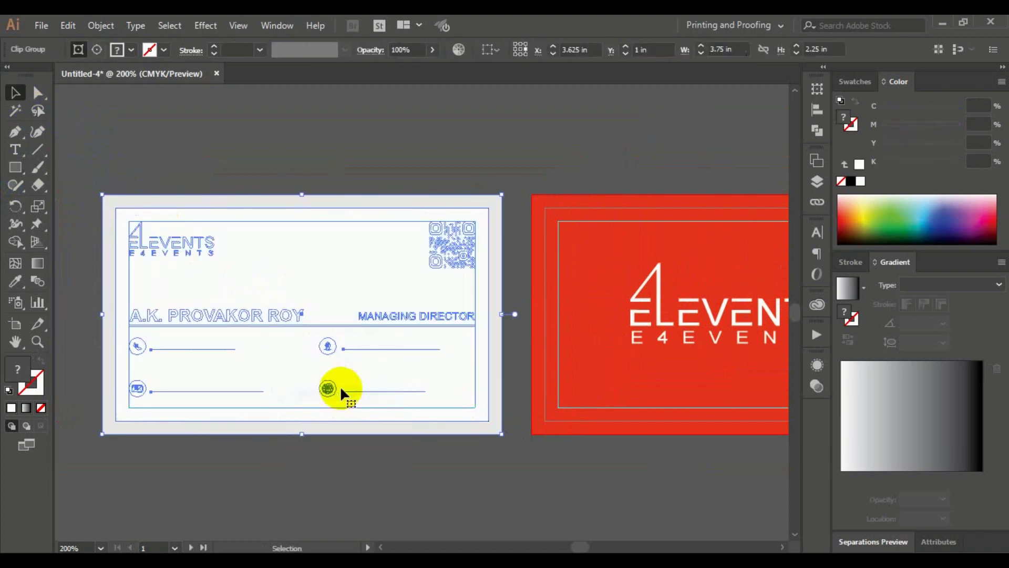
{"action": "key", "text": "ctrl+shift+a"}
Draw a trim rectangle over the red back card and clip its artwork to it.
{"action": "left_click_drag", "start_coordinate": [459, 179], "coordinate": [78, 206]}
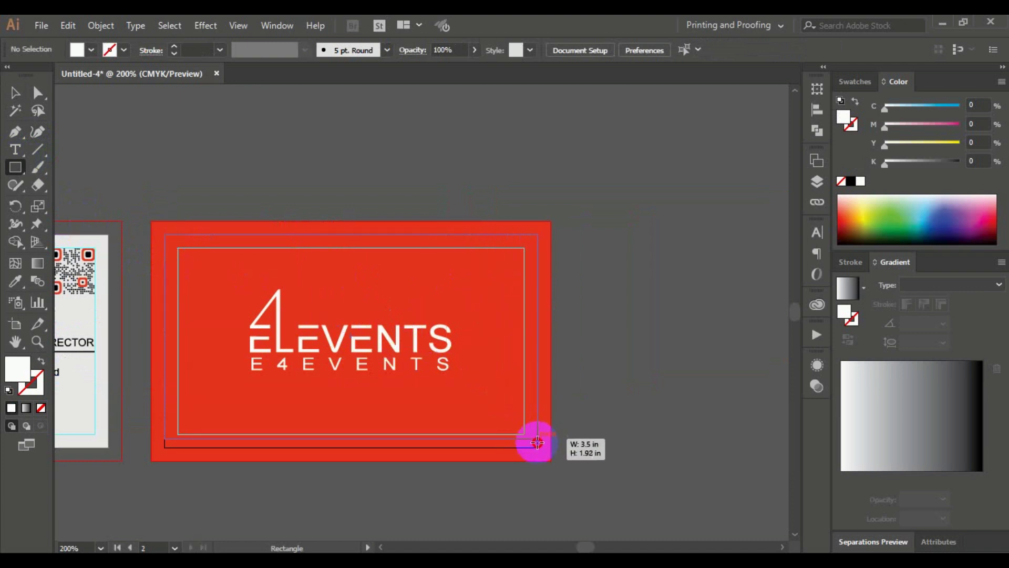
{"action": "left_click_drag", "start_coordinate": [165, 235], "coordinate": [537, 447]}
{"action": "key", "text": "v"}
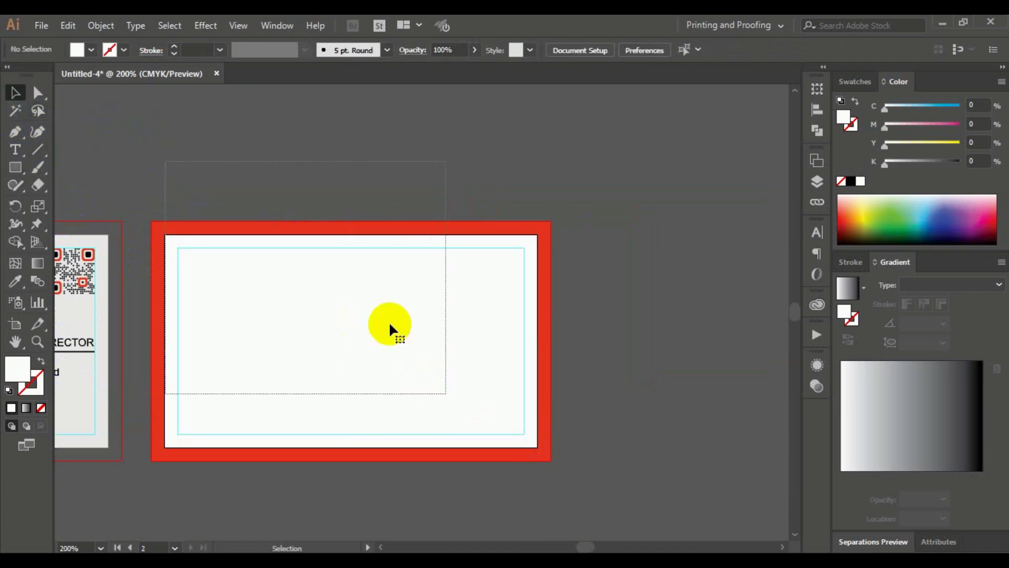
{"action": "left_click_drag", "start_coordinate": [166, 162], "coordinate": [390, 323]}
{"action": "right_click", "coordinate": [390, 323]}
{"action": "left_click", "coordinate": [437, 434]}
{"action": "key", "text": "ctrl+shift+a"}
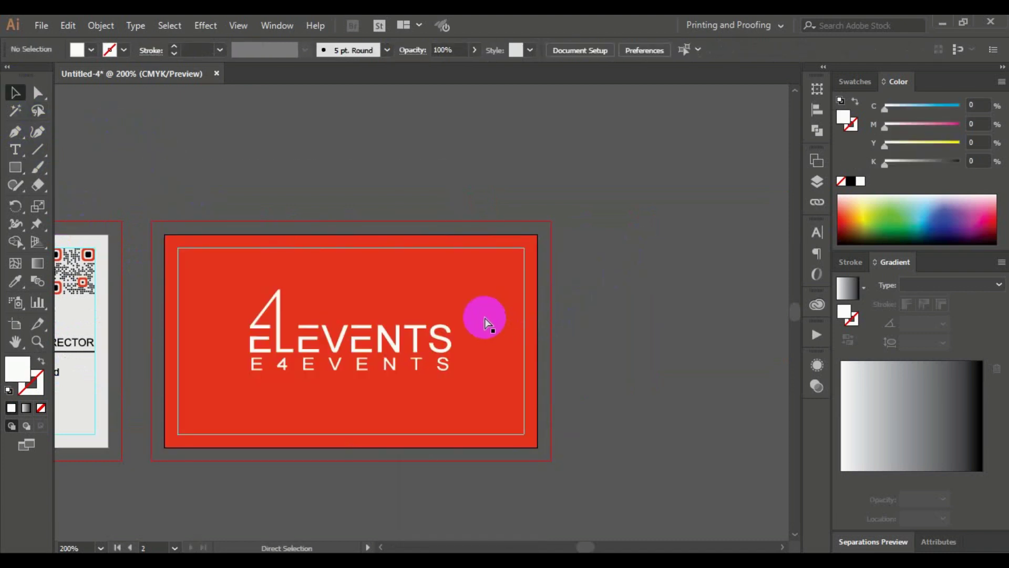
{"action": "key", "text": "ctrl+1"}
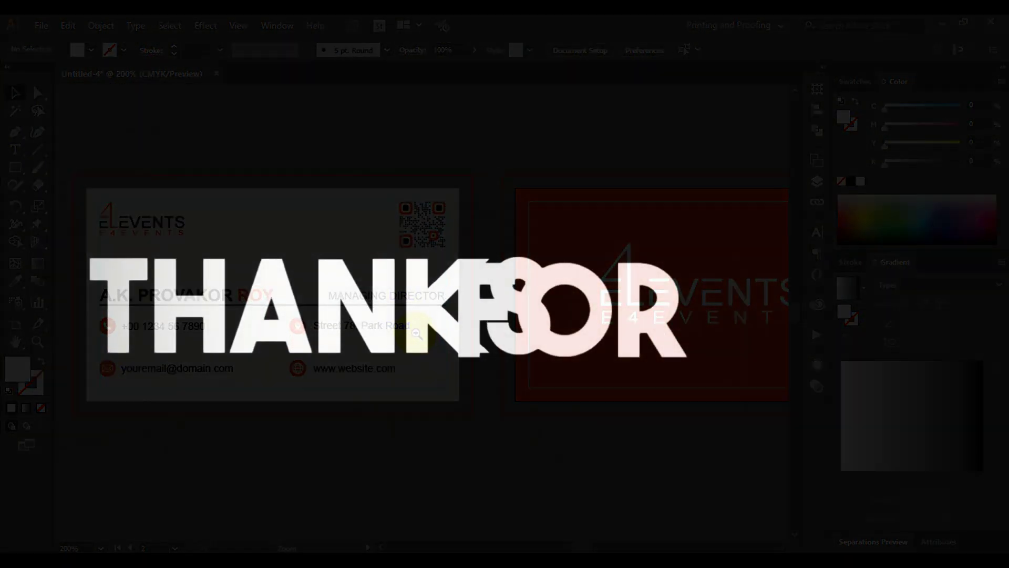